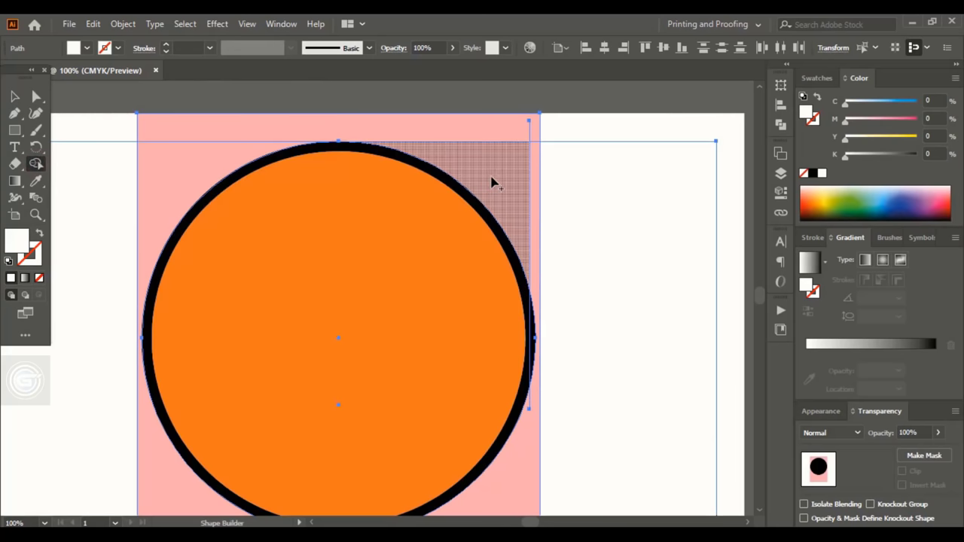
Step: Fill the area between the circle's upper-right edge and the vertical line white with Shape Builder, and delete the leftover line
{"action": "left_click", "coordinate": [490, 178], "text": "alt"}
{"action": "left_click", "coordinate": [15, 97]}
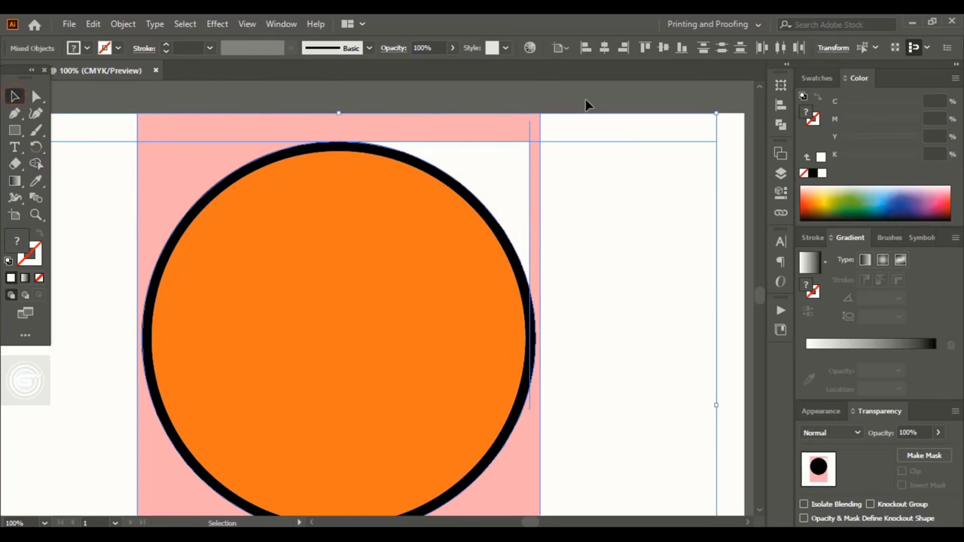
{"action": "left_click", "coordinate": [586, 101]}
{"action": "left_click", "coordinate": [530, 135]}
{"action": "key", "text": "Delete"}
Step: Move the black circle out from behind the orange circle and delete it
{"action": "scroll", "coordinate": [663, 291], "scroll_direction": "down", "scroll_amount": 1}
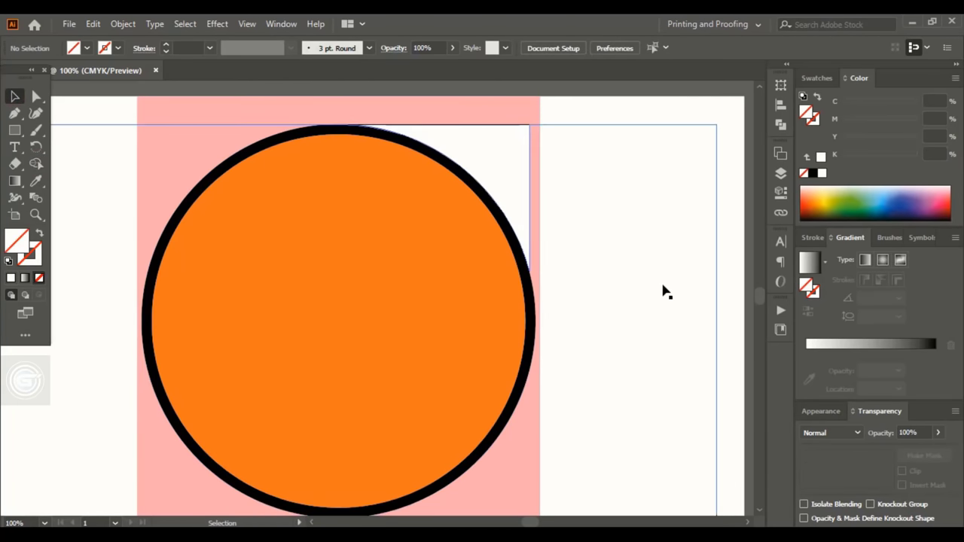
{"action": "left_click_drag", "start_coordinate": [530, 346], "coordinate": [676, 345]}
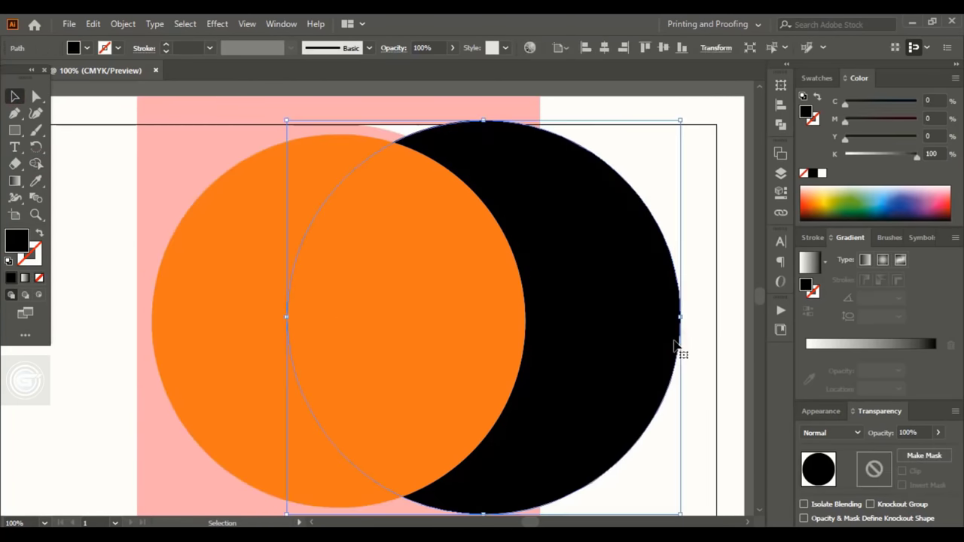
{"action": "key", "text": "Delete"}
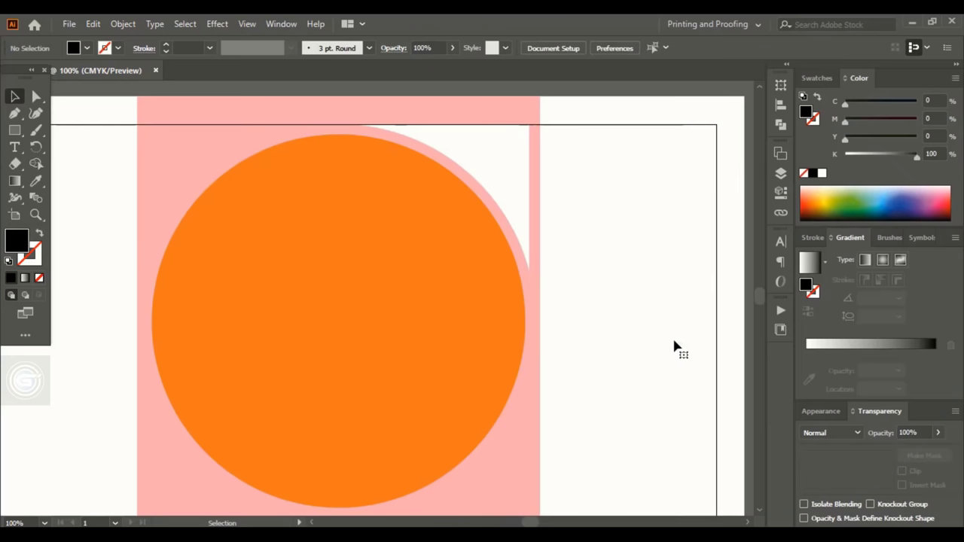
Step: Duplicate the orange circle in place, shrink the copy about its centre, and darken its fill to 29% black
{"action": "left_click", "coordinate": [389, 276]}
{"action": "left_click", "coordinate": [93, 23]}
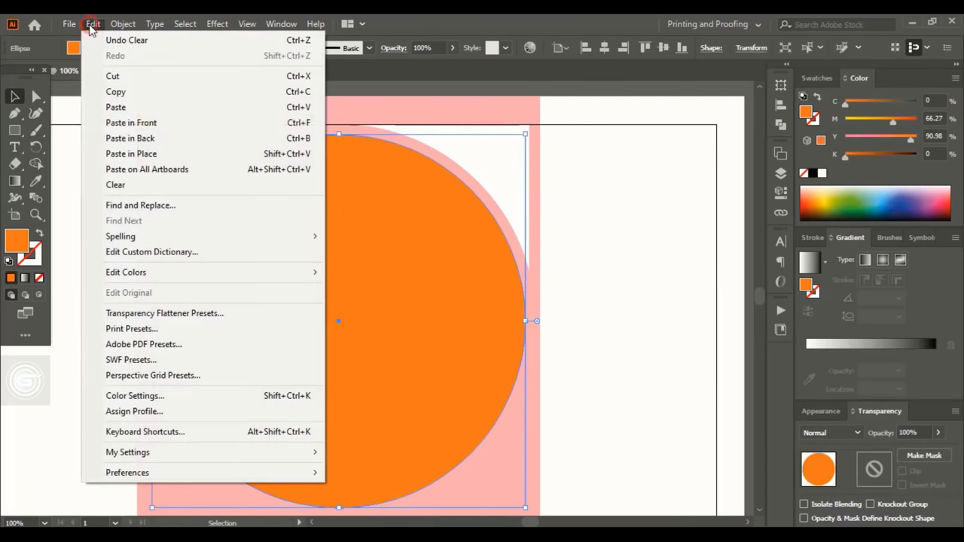
{"action": "left_click", "coordinate": [128, 91]}
{"action": "left_click", "coordinate": [93, 24]}
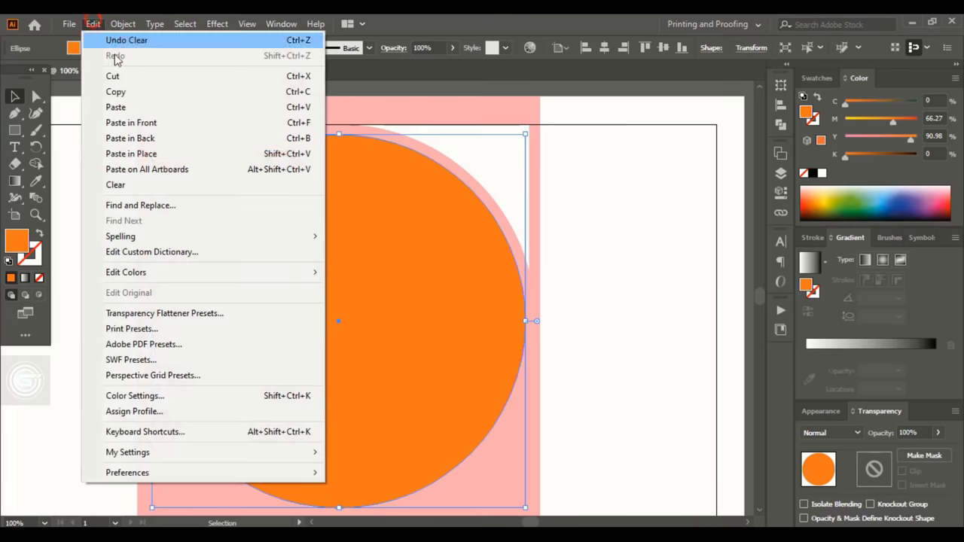
{"action": "left_click", "coordinate": [161, 155]}
{"action": "left_click_drag", "start_coordinate": [531, 321], "coordinate": [495, 322]}
{"action": "left_click", "coordinate": [867, 155]}
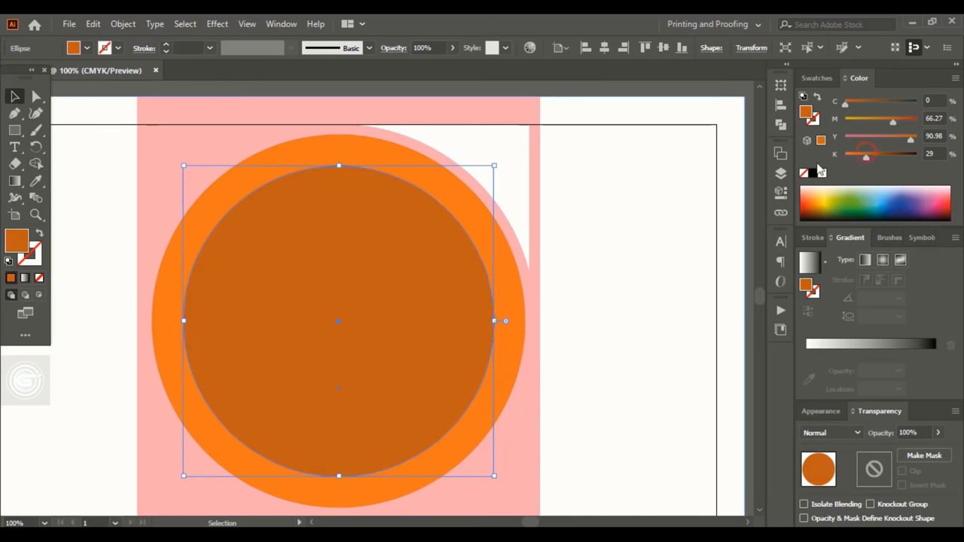
Step: Duplicate the dark orange circle in place, shrink the copy about its centre, and set its fill's yellow to 47%
{"action": "left_click", "coordinate": [91, 24]}
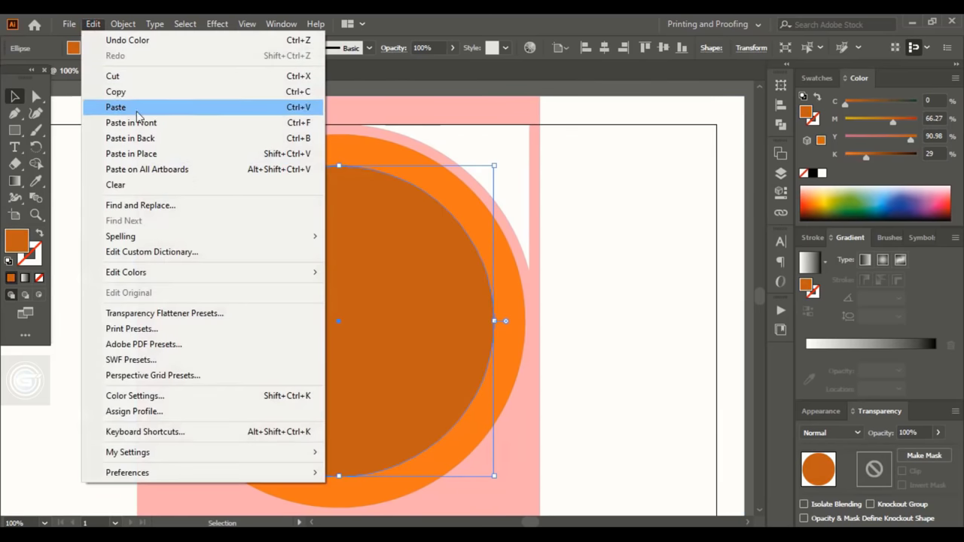
{"action": "left_click", "coordinate": [133, 91]}
{"action": "left_click", "coordinate": [95, 24]}
{"action": "left_click", "coordinate": [131, 154]}
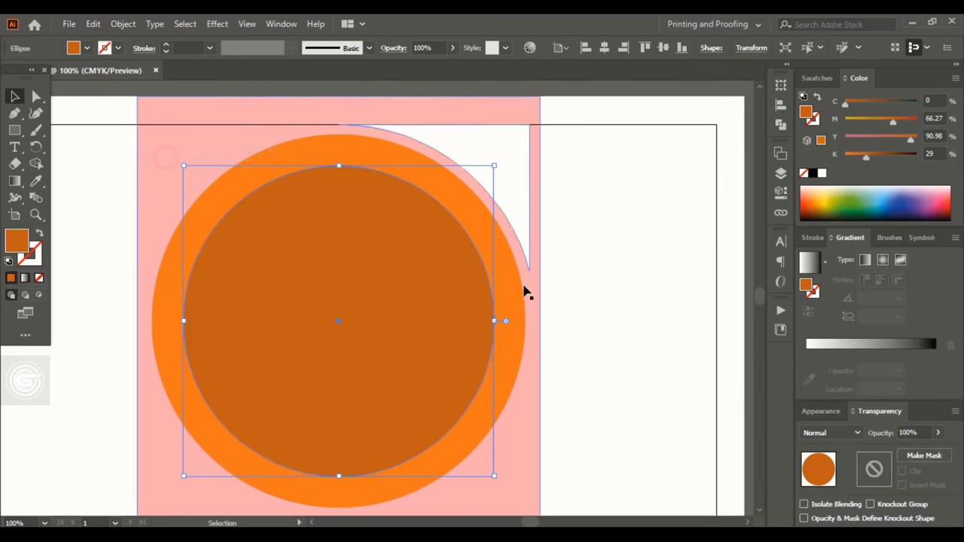
{"action": "left_click_drag", "start_coordinate": [494, 321], "coordinate": [439, 321]}
{"action": "left_click", "coordinate": [880, 137]}
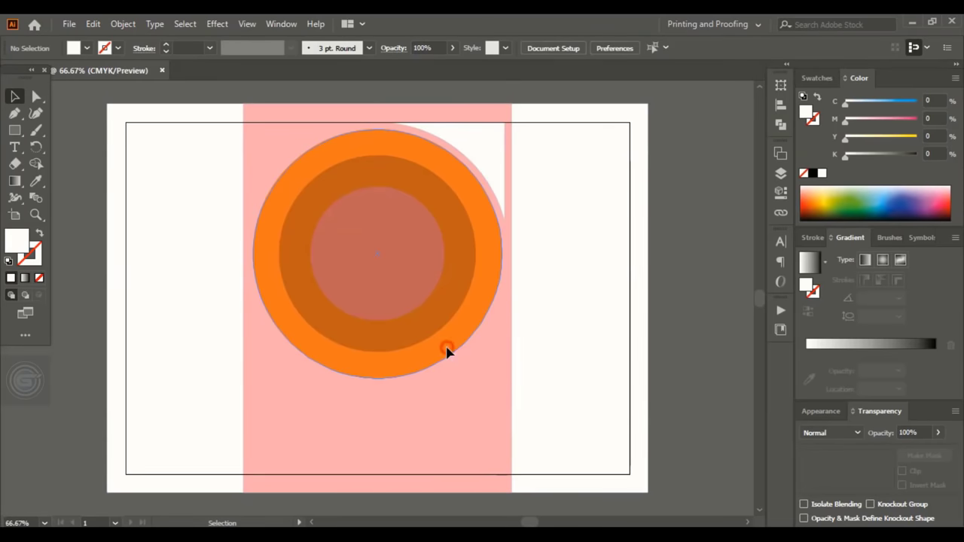
Step: Duplicate the outer orange circle in place, enlarge it about its centre, and give it no fill and an orange stroke
{"action": "left_click", "coordinate": [447, 351]}
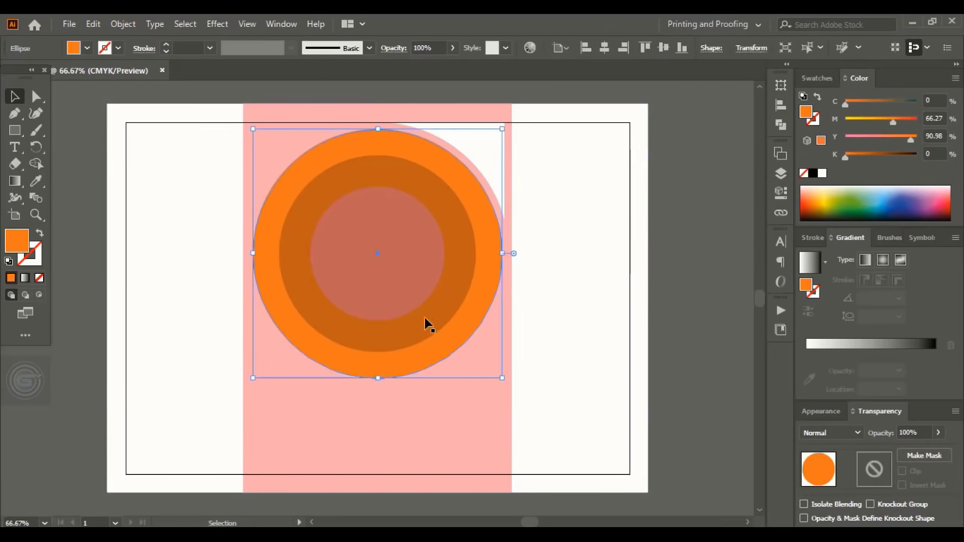
{"action": "left_click", "coordinate": [94, 24]}
{"action": "left_click", "coordinate": [129, 92]}
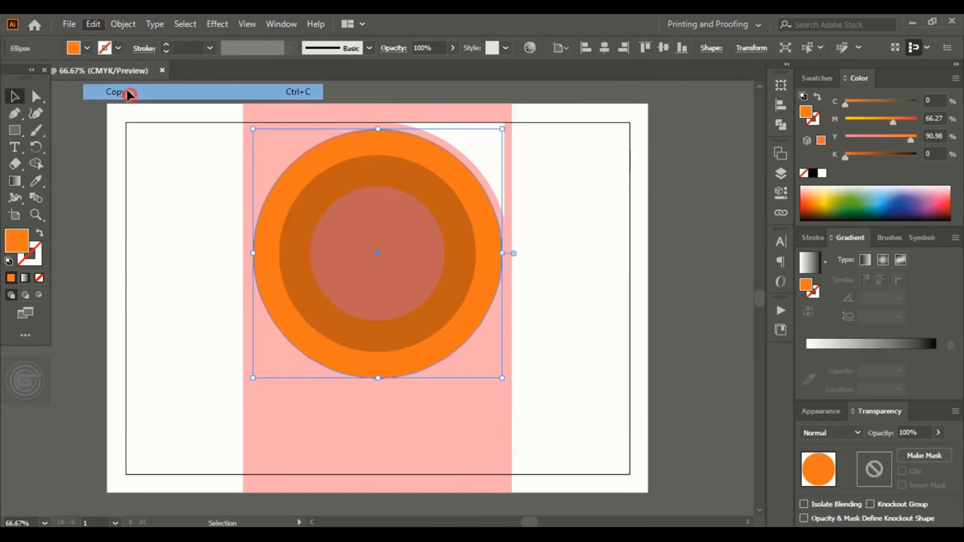
{"action": "left_click", "coordinate": [94, 24]}
{"action": "left_click", "coordinate": [155, 154]}
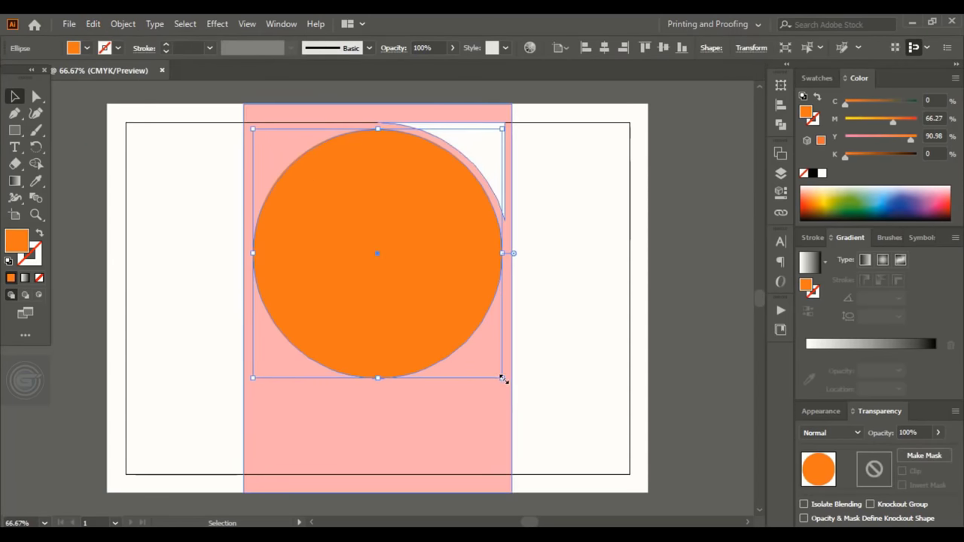
{"action": "left_click_drag", "start_coordinate": [504, 379], "coordinate": [531, 419]}
{"action": "left_click", "coordinate": [40, 278]}
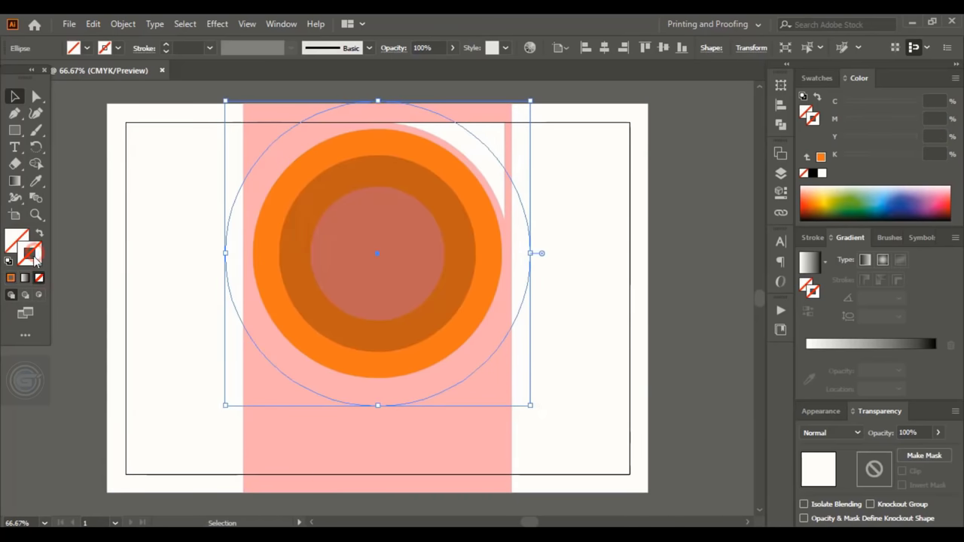
{"action": "left_click", "coordinate": [10, 281]}
{"action": "left_click", "coordinate": [680, 306]}
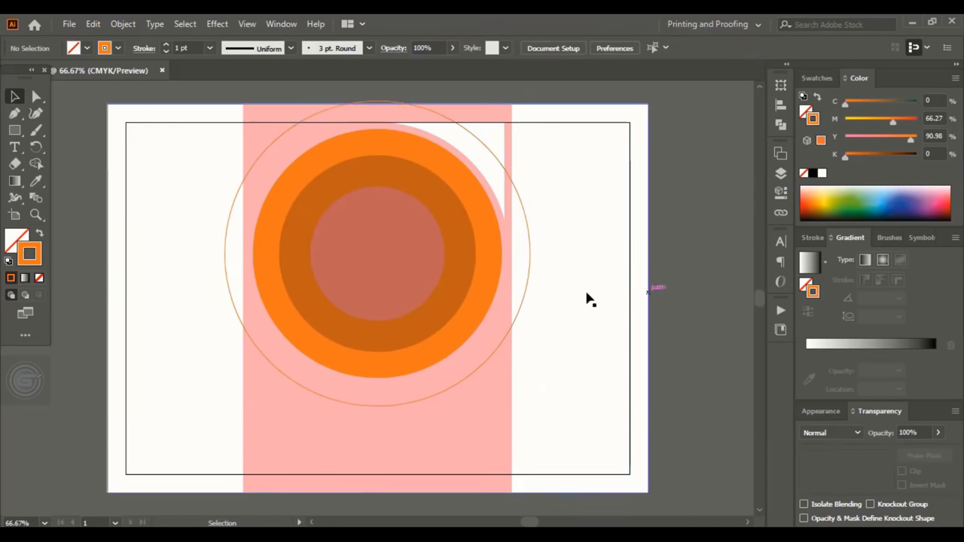
Step: Create three progressively larger concentric copies of the outlined circle, the largest reaching nearly to the frame's sides
{"action": "left_click", "coordinate": [525, 305]}
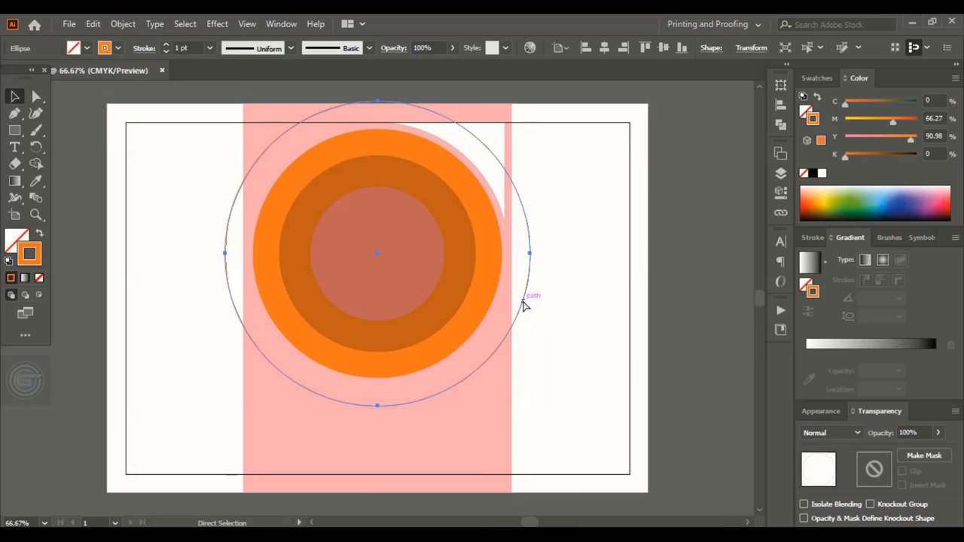
{"action": "left_click_drag", "start_coordinate": [531, 407], "coordinate": [622, 507]}
{"action": "key", "text": "a"}
{"action": "key", "text": "v"}
{"action": "key", "text": "a"}
{"action": "key", "text": "v"}
Step: Select all artwork except the white background and fill the area around the orange circle with Shape Builder, setting yellow to 38%
{"action": "left_click", "coordinate": [153, 157]}
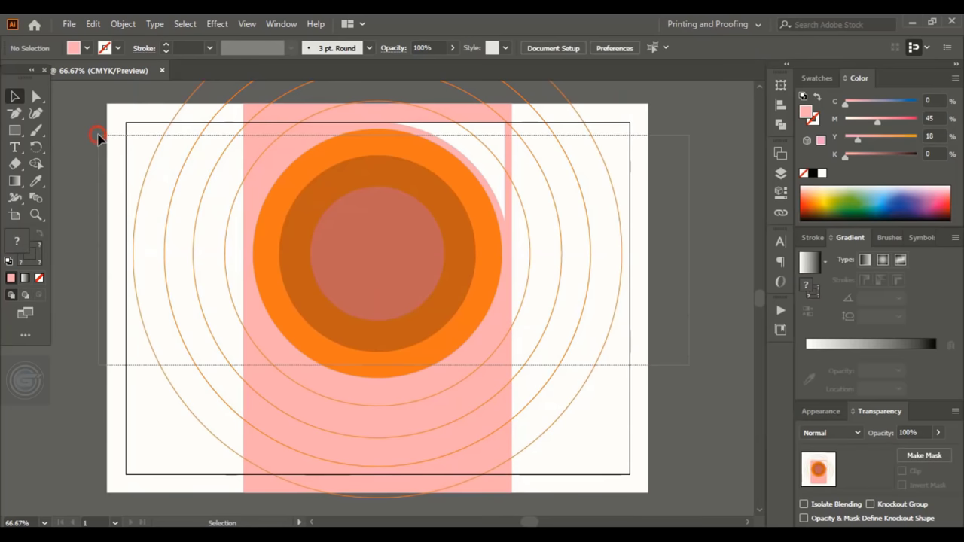
{"action": "key", "text": "ctrl+a"}
{"action": "left_click", "coordinate": [111, 258], "text": "shift"}
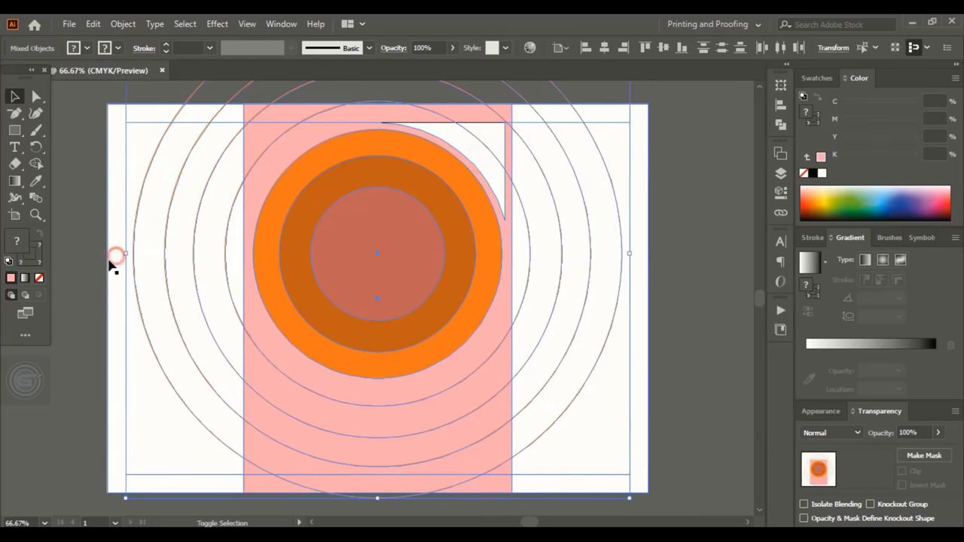
{"action": "left_click", "coordinate": [36, 163]}
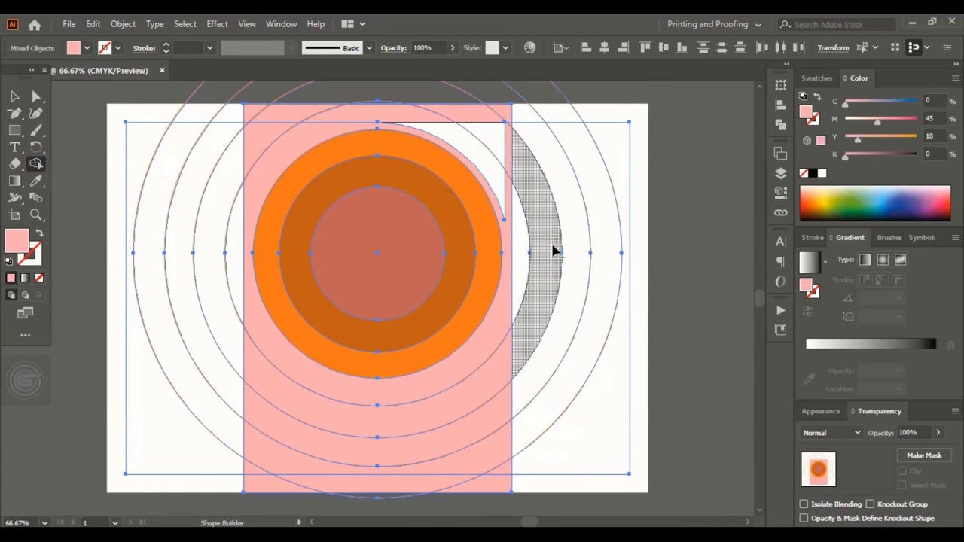
{"action": "left_click", "coordinate": [872, 139]}
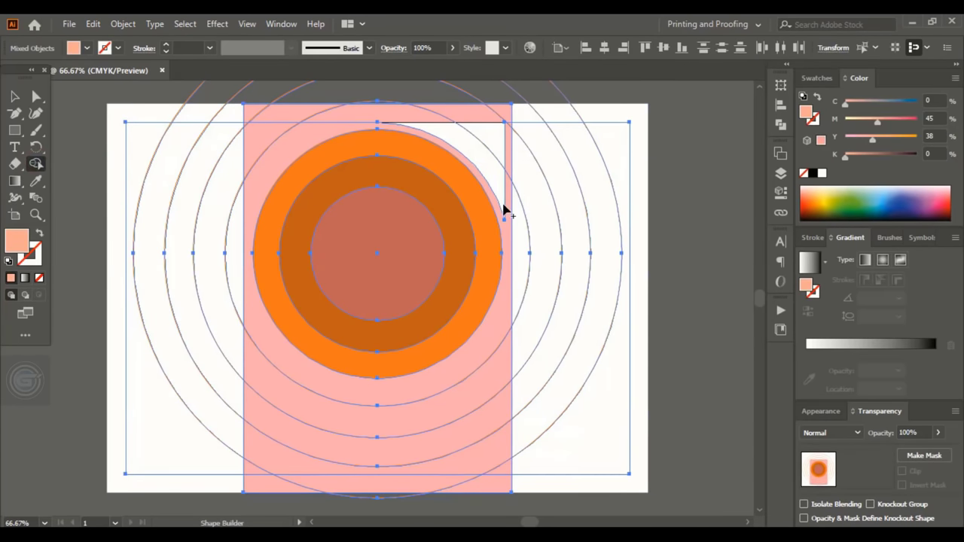
{"action": "left_click", "coordinate": [503, 303]}
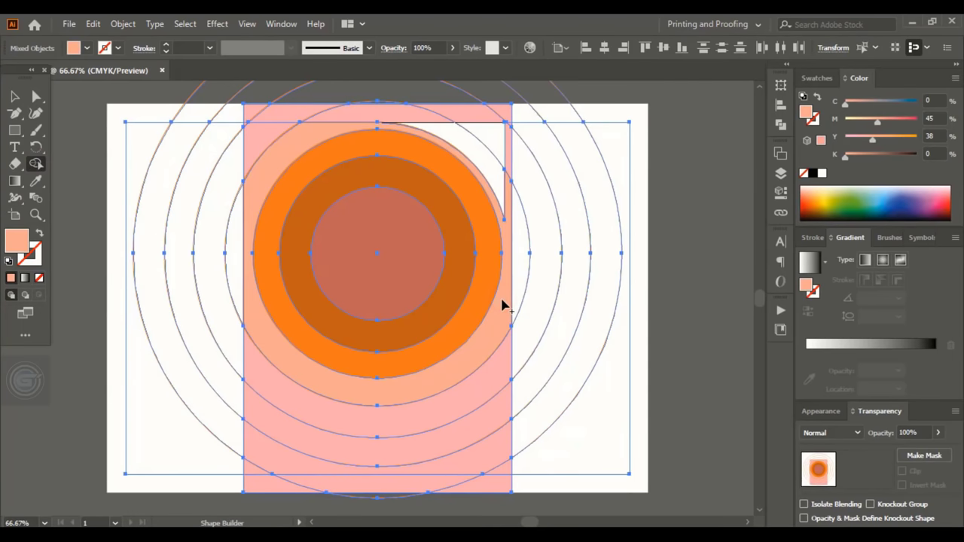
Step: Set the fill to 59% black and merge or recolour the upper corners, inner ring and two lower bands brown
{"action": "left_click_drag", "start_coordinate": [872, 154], "coordinate": [887, 154]}
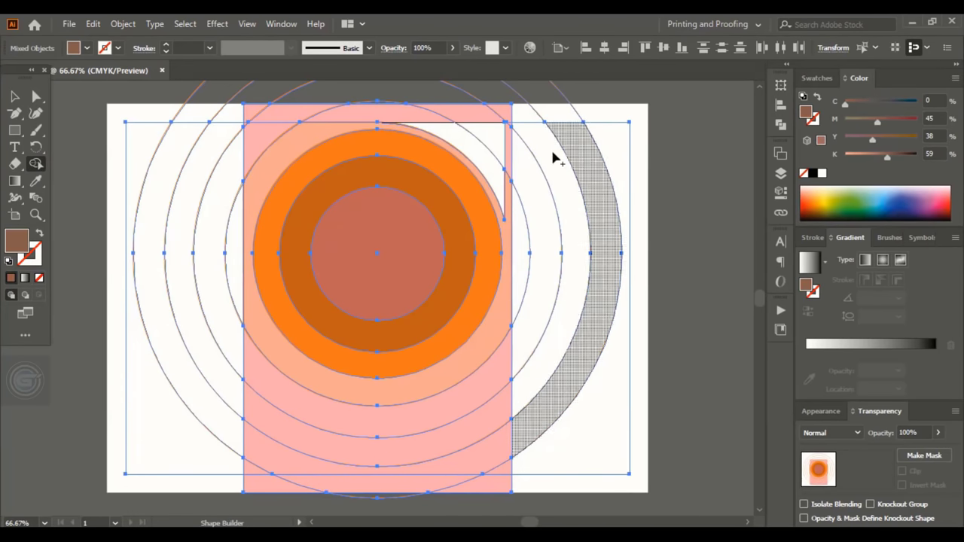
{"action": "left_click", "coordinate": [508, 150]}
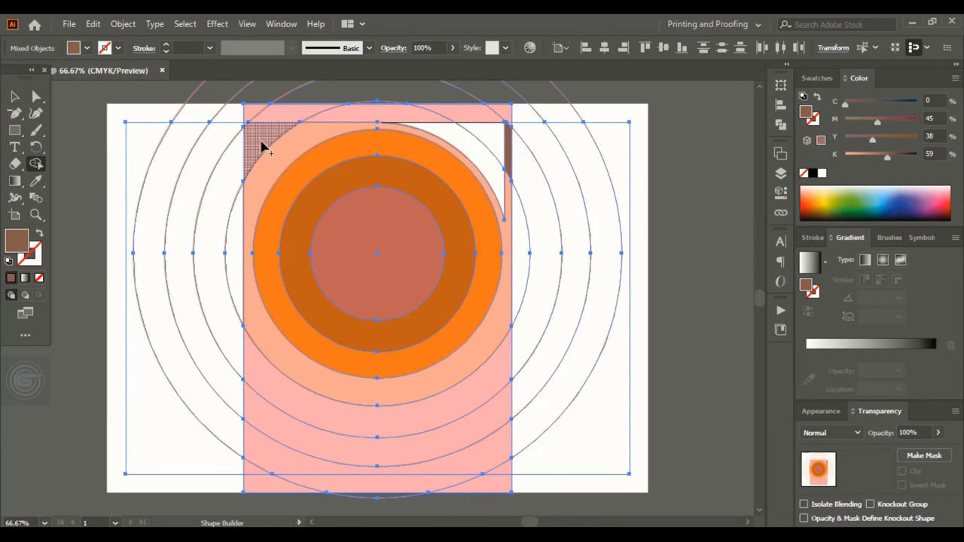
{"action": "left_click_drag", "start_coordinate": [261, 146], "coordinate": [285, 355]}
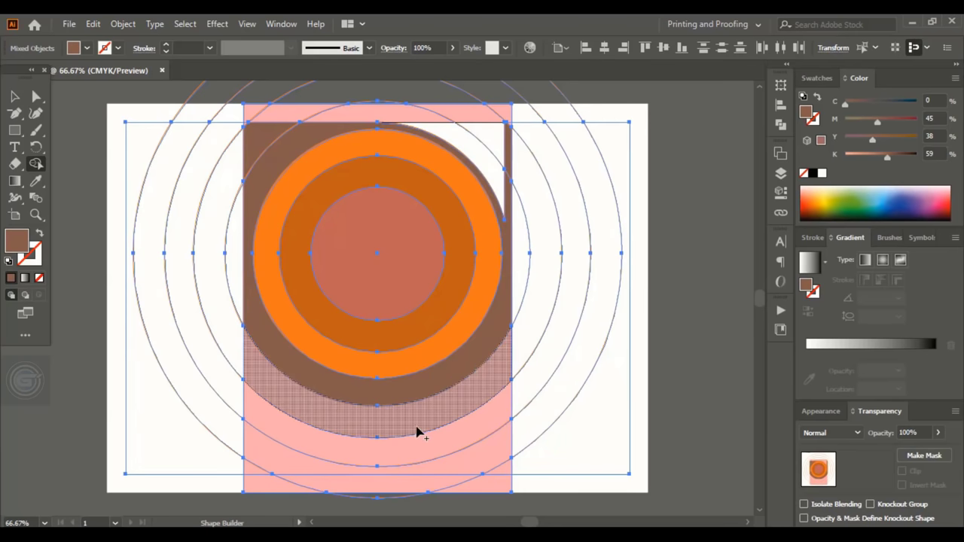
{"action": "left_click", "coordinate": [455, 449]}
{"action": "left_click", "coordinate": [491, 459]}
Step: Pick a golden yellow fill and apply it to the two small bottom corners and the band below the inner ring
{"action": "left_click", "coordinate": [824, 200]}
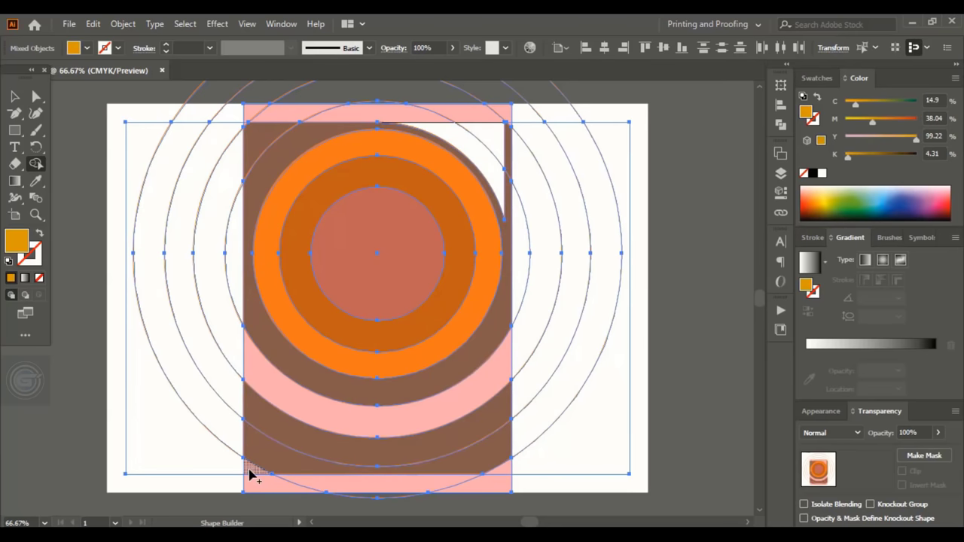
{"action": "left_click", "coordinate": [250, 469]}
{"action": "left_click", "coordinate": [506, 469]}
{"action": "left_click", "coordinate": [469, 400]}
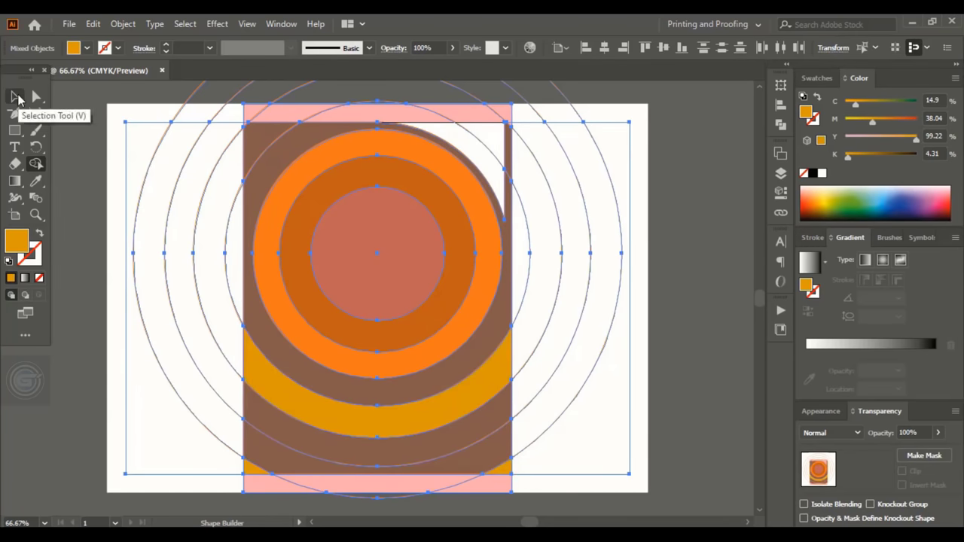
Step: Recolour the ring around the orange circle golden, darkened to 42% black
{"action": "left_click", "coordinate": [280, 157]}
{"action": "left_click", "coordinate": [875, 155]}
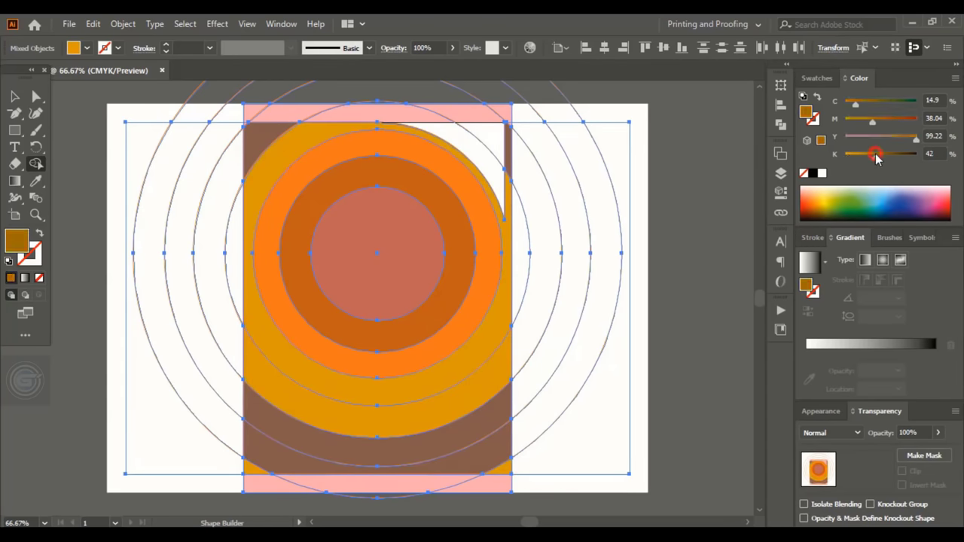
{"action": "left_click", "coordinate": [270, 175]}
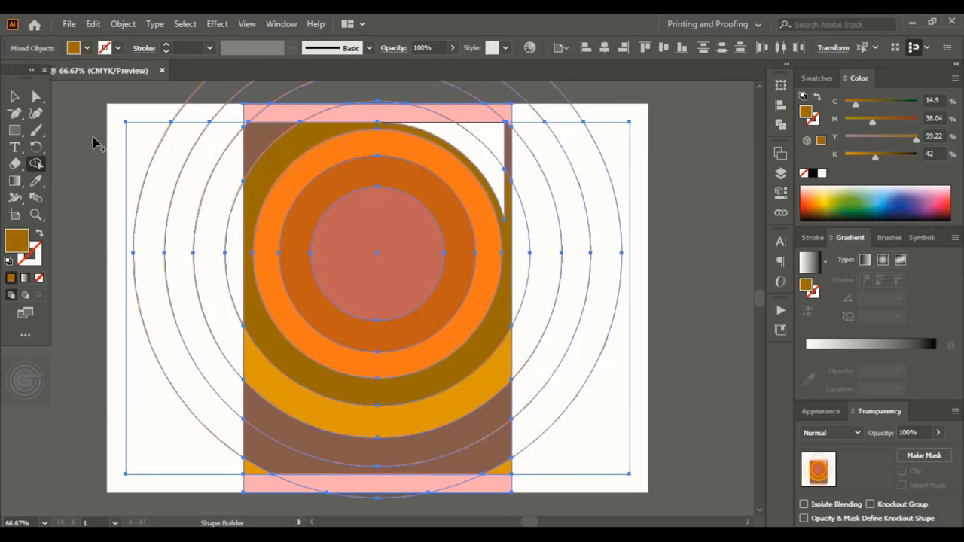
Step: Delete the leftover orange circle outlines extending beyond the central pink rectangle
{"action": "left_click", "coordinate": [13, 96]}
{"action": "left_click", "coordinate": [687, 217]}
{"action": "scroll", "coordinate": [635, 156], "scroll_direction": "up", "scroll_amount": 2}
{"action": "scroll", "coordinate": [516, 140], "scroll_direction": "up", "scroll_amount": 2}
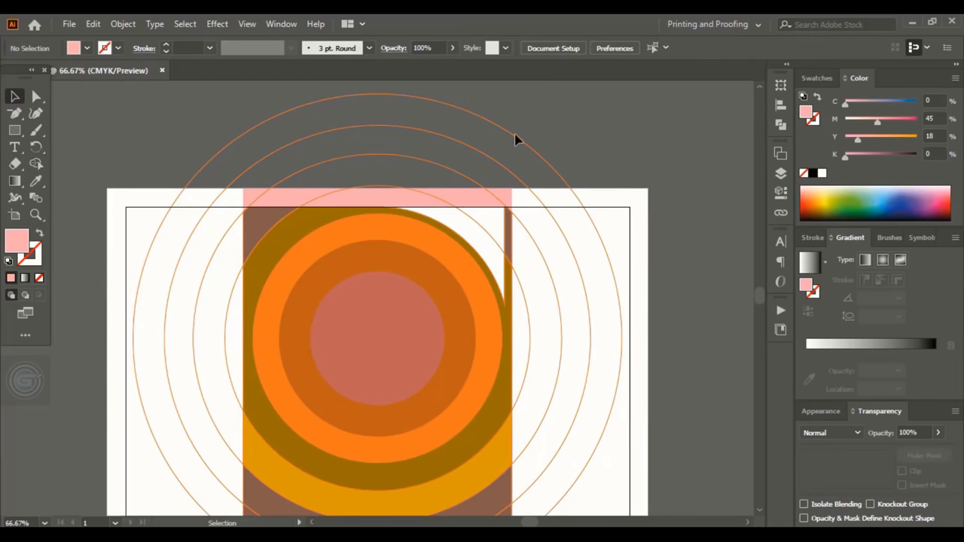
{"action": "left_click", "coordinate": [460, 149]}
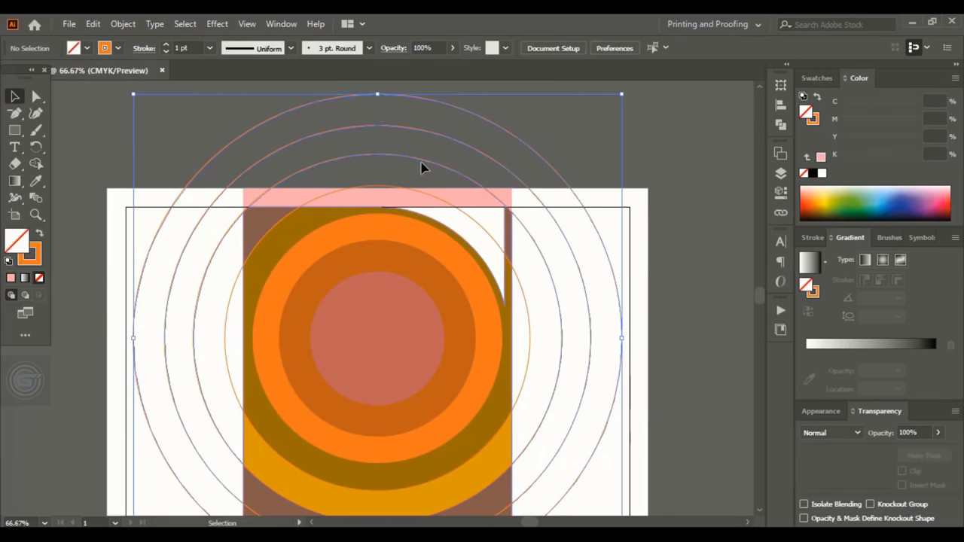
{"action": "key", "text": "Delete"}
{"action": "left_click", "coordinate": [365, 189]}
{"action": "key", "text": "Delete"}
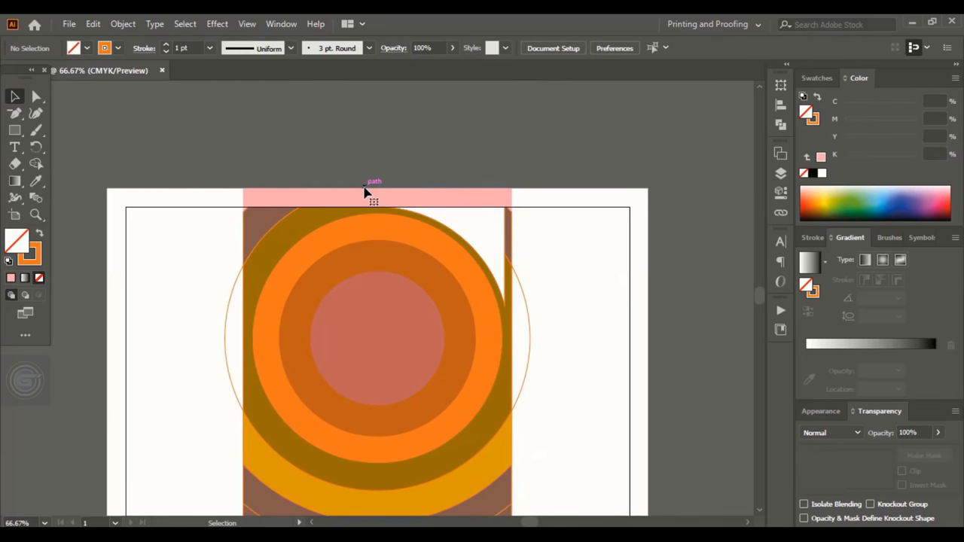
{"action": "left_click", "coordinate": [226, 364]}
{"action": "key", "text": "Delete"}
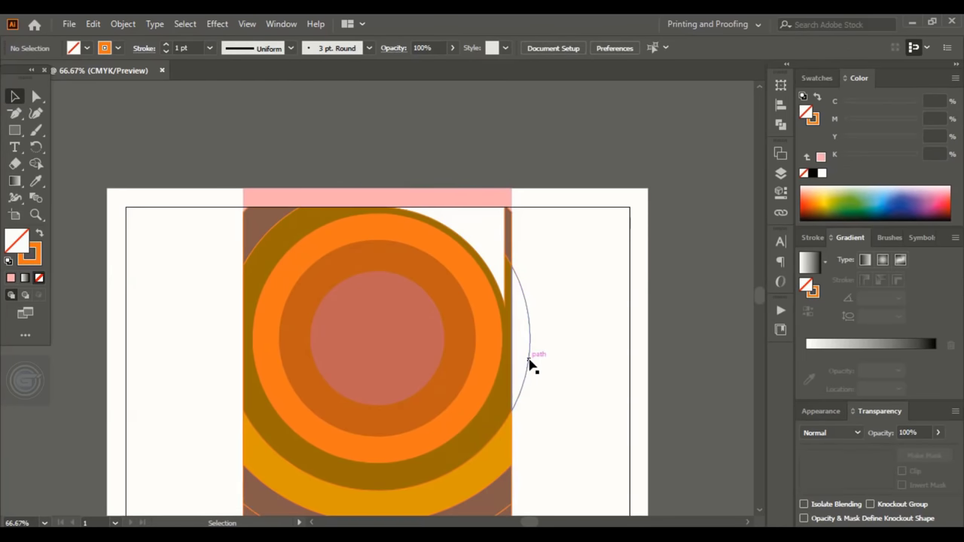
{"action": "left_click", "coordinate": [532, 368]}
{"action": "key", "text": "Delete"}
Step: Remove the orange stroke from the dark brown and lighter brown bands at the base of the central panel
{"action": "scroll", "coordinate": [616, 277], "scroll_direction": "down", "scroll_amount": 3}
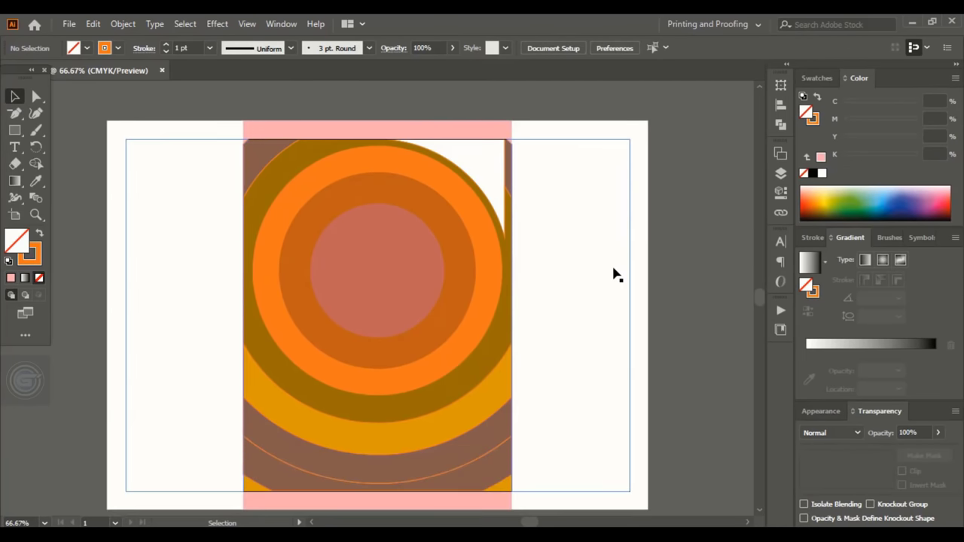
{"action": "scroll", "coordinate": [616, 273], "scroll_direction": "down", "scroll_amount": 5}
{"action": "left_click", "coordinate": [487, 373]}
{"action": "left_click", "coordinate": [34, 257]}
{"action": "left_click", "coordinate": [39, 277]}
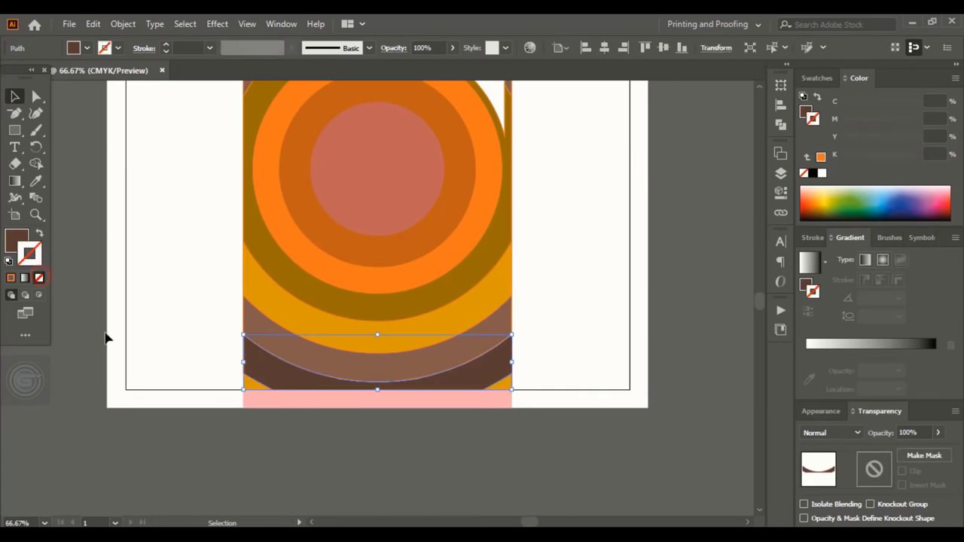
{"action": "left_click", "coordinate": [92, 366]}
{"action": "left_click", "coordinate": [309, 356]}
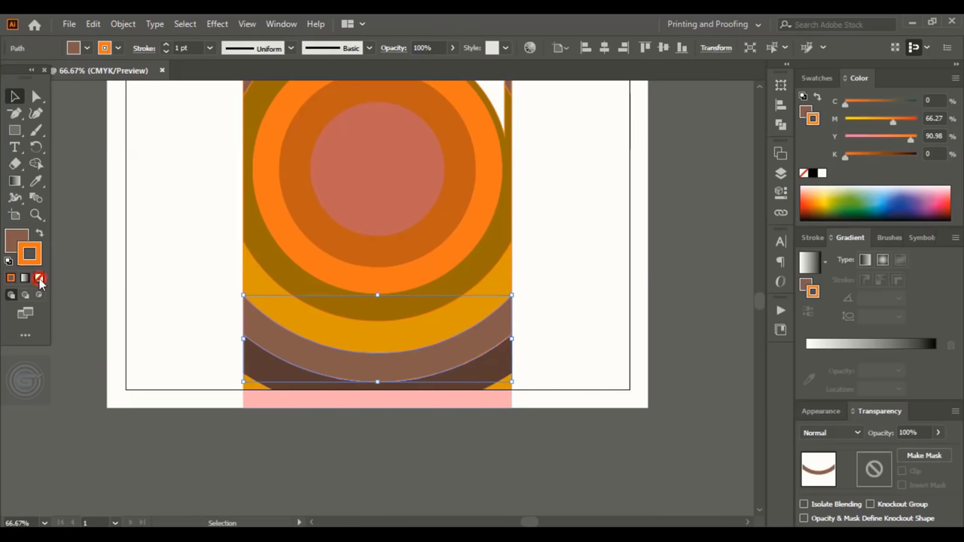
{"action": "left_click", "coordinate": [39, 279]}
{"action": "left_click", "coordinate": [89, 335]}
Step: Remove the orange stroke from the olive ring surrounding the bright orange circle
{"action": "scroll", "coordinate": [175, 303], "scroll_direction": "up", "scroll_amount": 2}
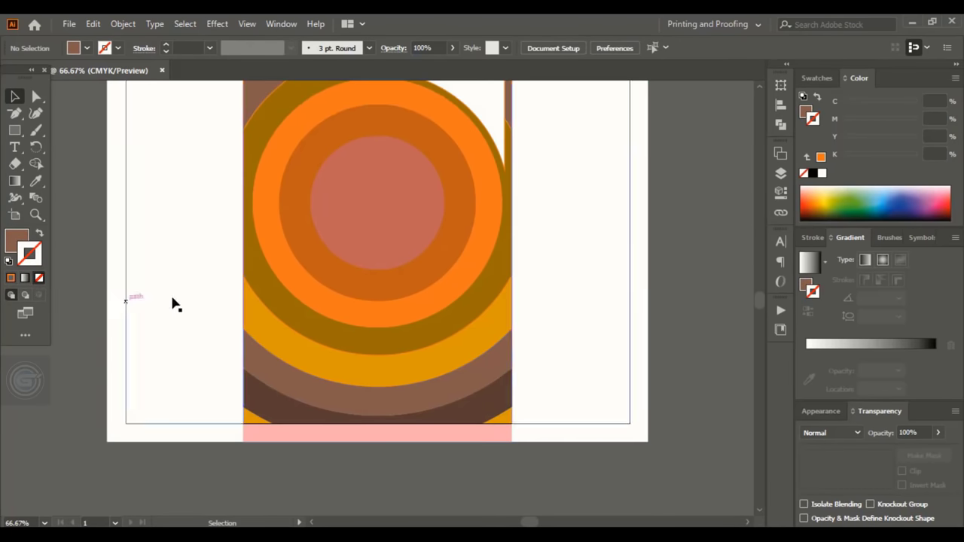
{"action": "left_click", "coordinate": [300, 335]}
{"action": "left_click", "coordinate": [40, 277]}
{"action": "left_click", "coordinate": [83, 333]}
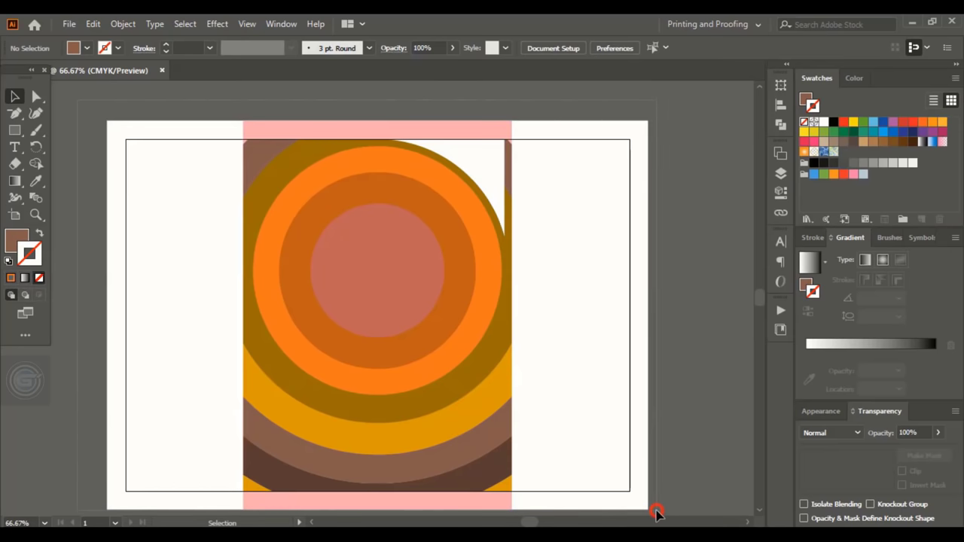
Step: Merge the outer white border with the pink strips above and below the artwork into one red frame using Shape Builder
{"action": "left_click_drag", "start_coordinate": [657, 513], "coordinate": [657, 509]}
{"action": "left_click", "coordinate": [37, 164]}
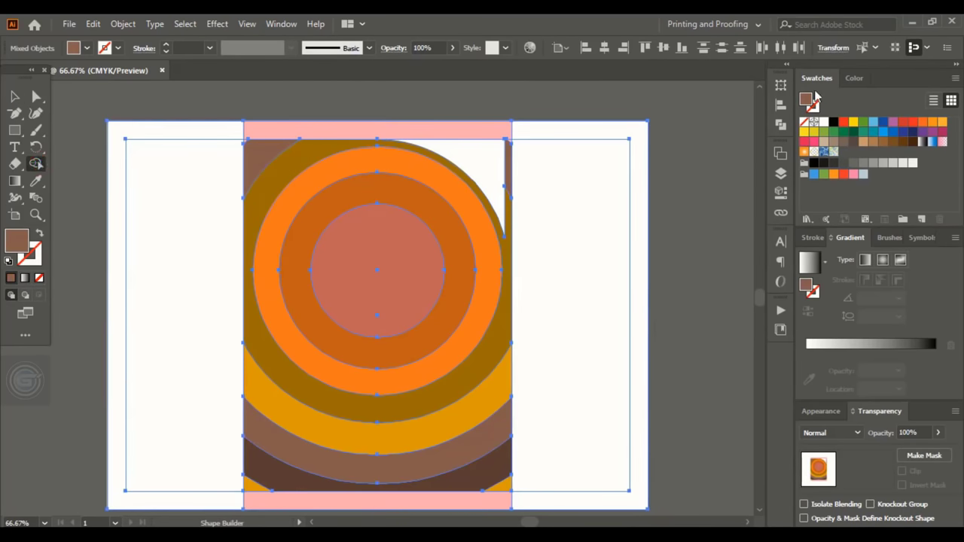
{"action": "left_click", "coordinate": [843, 125]}
{"action": "mouse_move", "coordinate": [433, 132]}
{"action": "left_mouse_down"}
{"action": "mouse_move", "coordinate": [534, 132]}
{"action": "mouse_move", "coordinate": [202, 134]}
{"action": "left_mouse_up"}
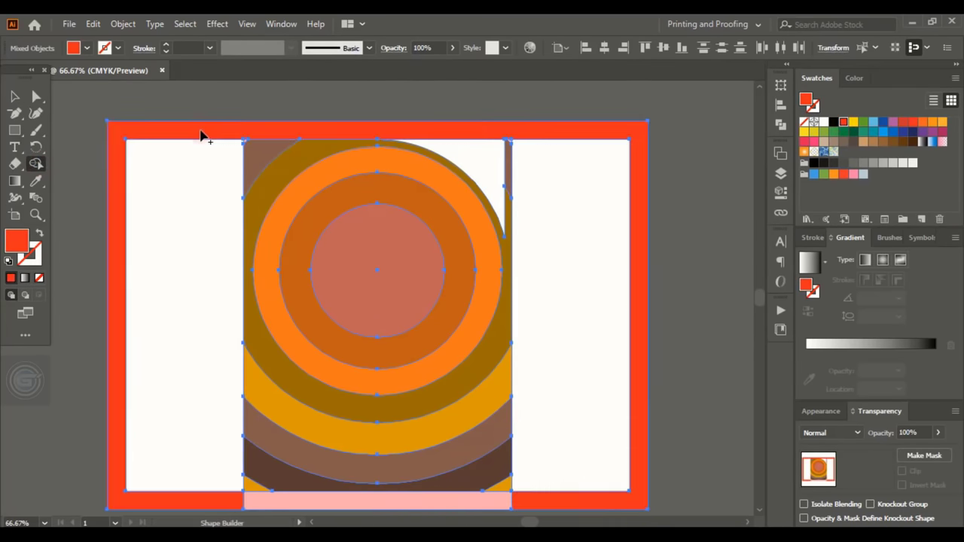
{"action": "left_click_drag", "start_coordinate": [231, 508], "coordinate": [456, 510]}
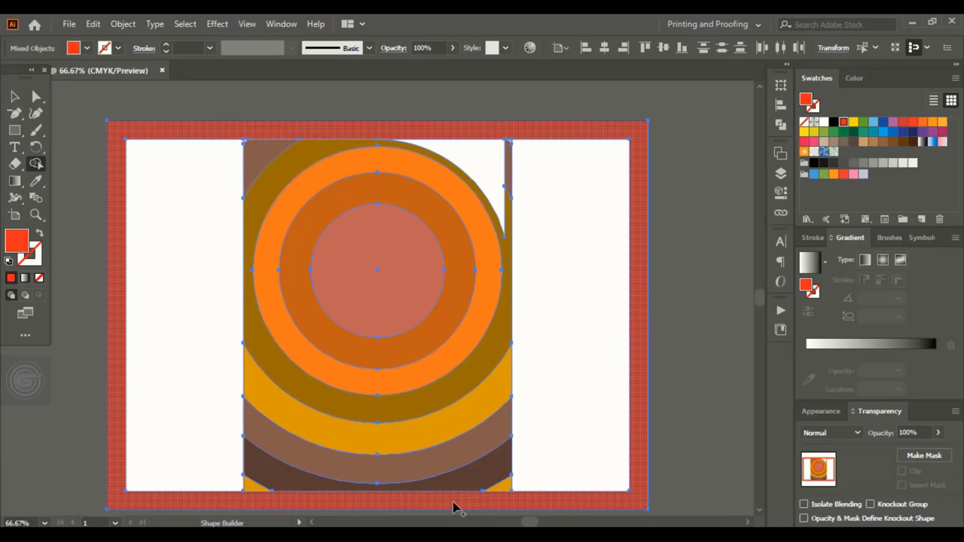
{"action": "key", "text": "v"}
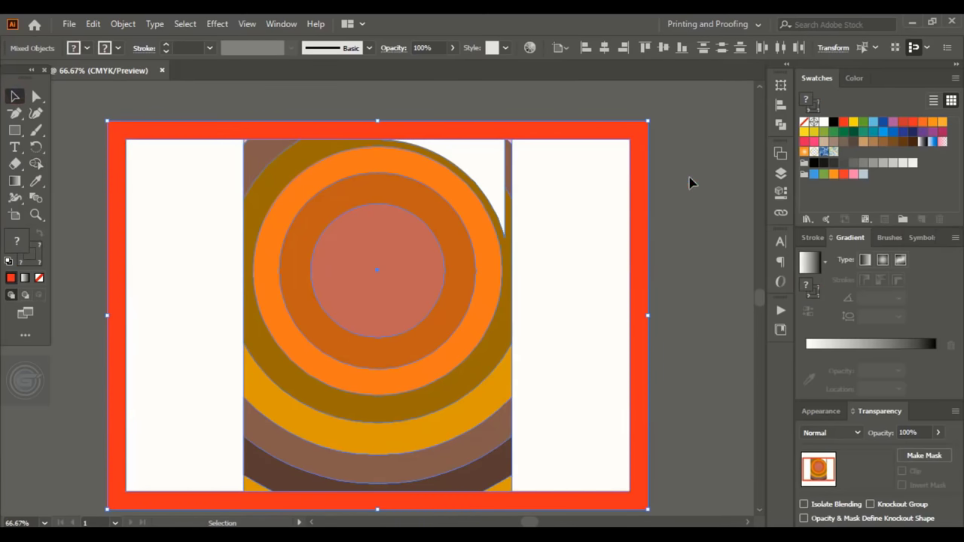
{"action": "left_click", "coordinate": [689, 177]}
Step: Create a brown rectangle 27.2 cm wide and 1.5 cm high
{"action": "left_click", "coordinate": [15, 132]}
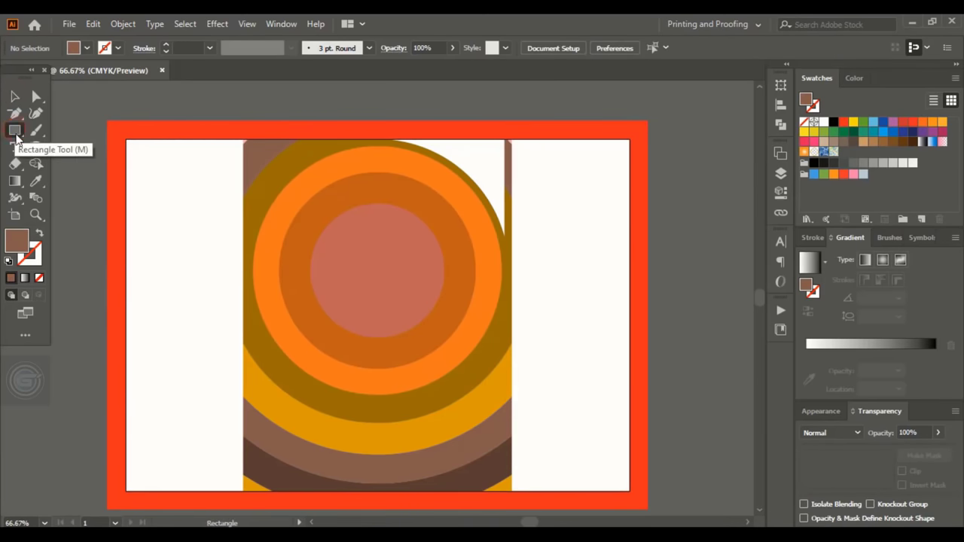
{"action": "left_click", "coordinate": [214, 114]}
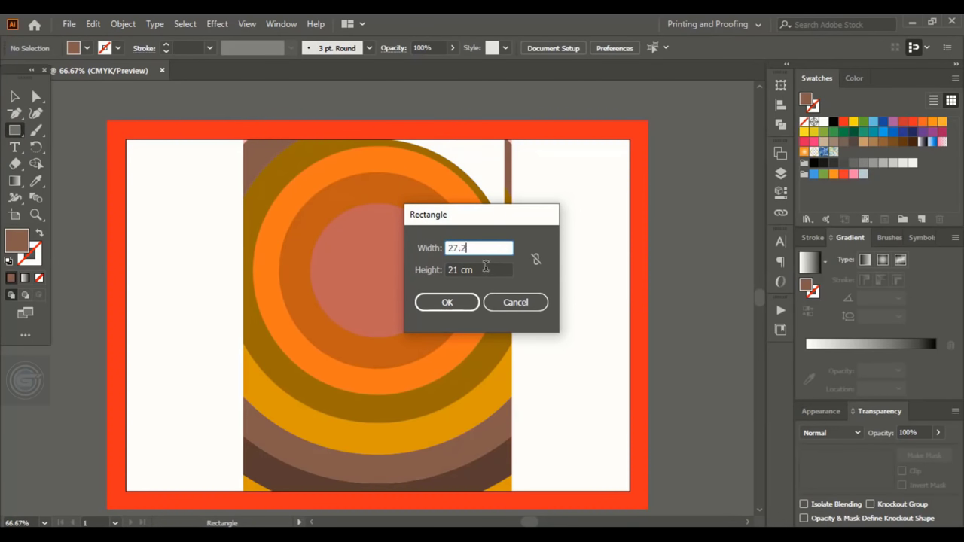
{"action": "key", "text": "Tab"}
{"action": "type", "text": "1."}
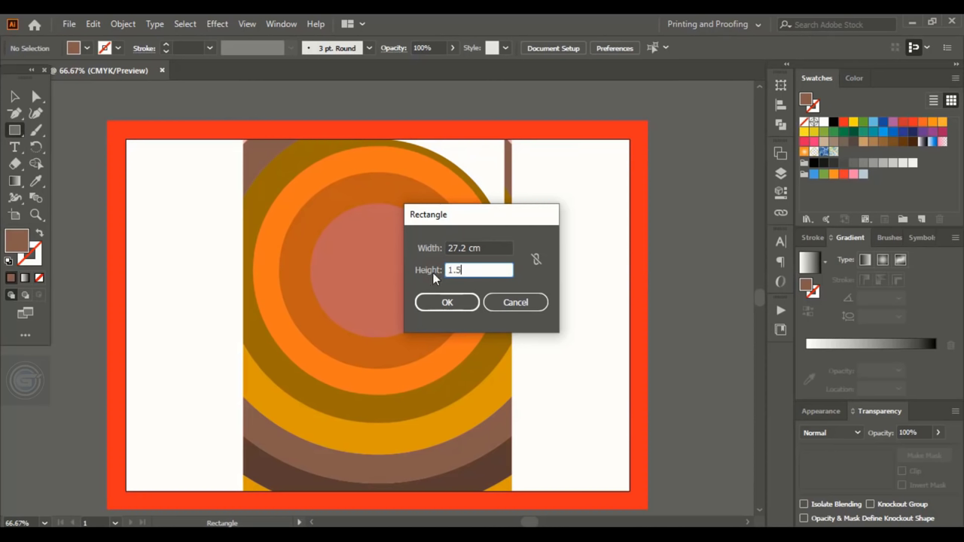
{"action": "left_click", "coordinate": [461, 307]}
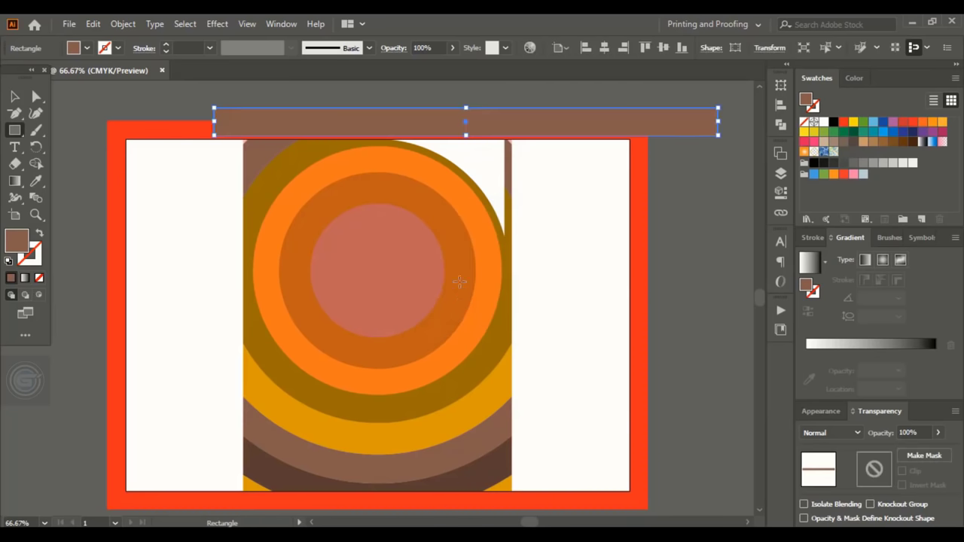
Step: Align the brown bar to the artboard's upper edge and centre it horizontally
{"action": "left_click", "coordinate": [645, 47]}
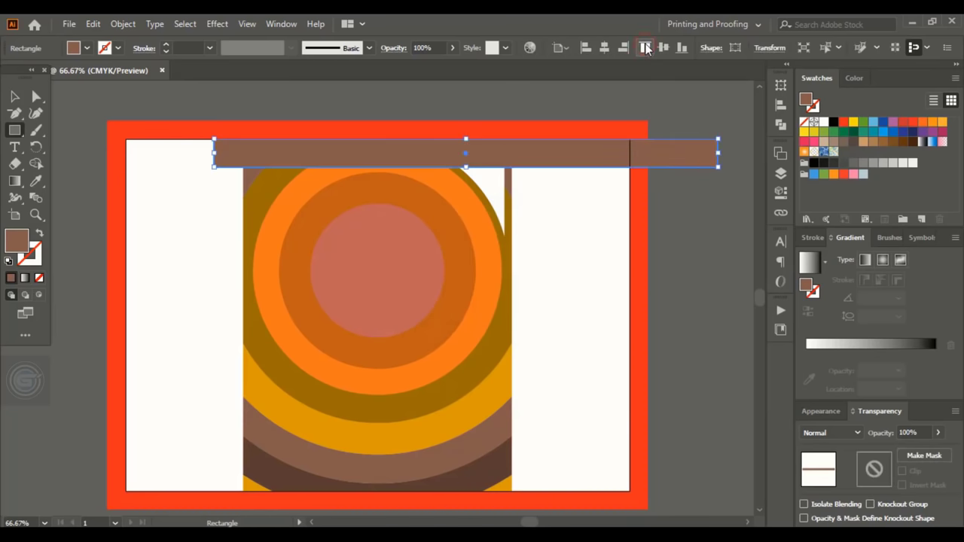
{"action": "left_click", "coordinate": [605, 47]}
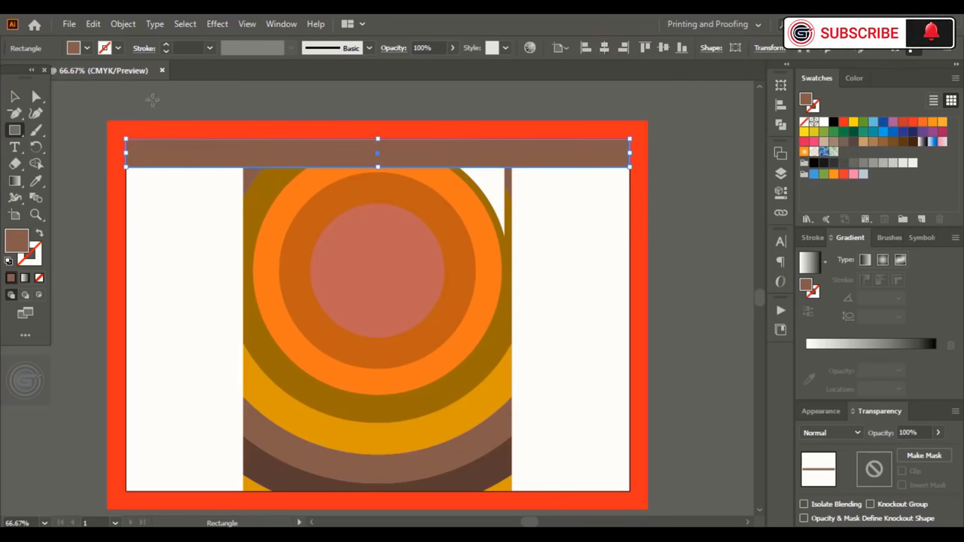
{"action": "left_click", "coordinate": [15, 96]}
{"action": "left_click", "coordinate": [184, 89]}
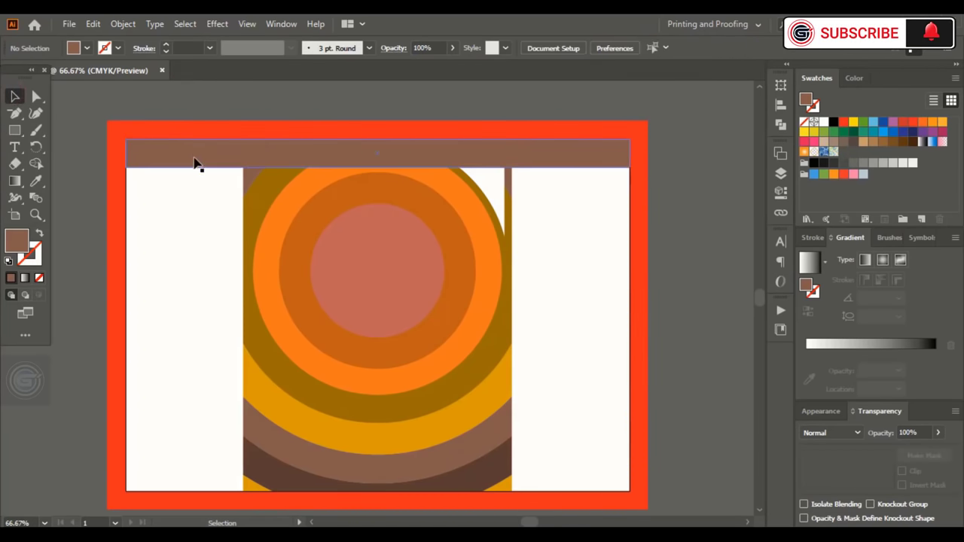
Step: Duplicate the brown bar and align the copy to the artboard's lower edge
{"action": "left_click_drag", "start_coordinate": [194, 162], "coordinate": [195, 239]}
{"action": "left_click", "coordinate": [685, 52]}
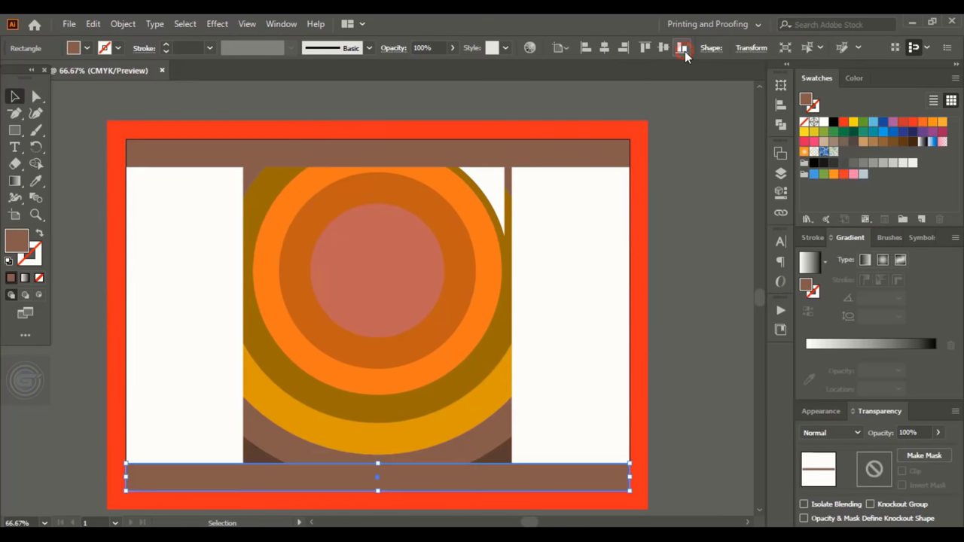
{"action": "left_click", "coordinate": [686, 310]}
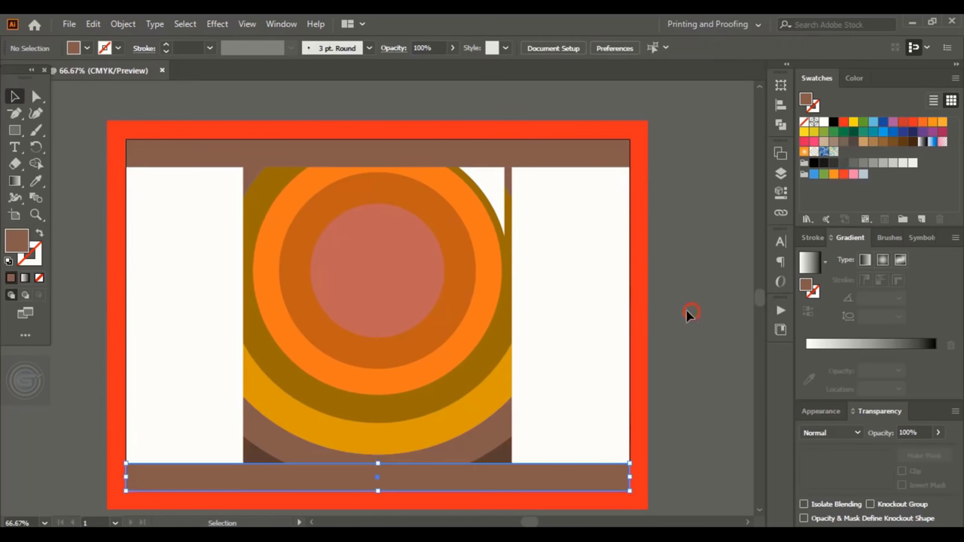
Step: Recolour both horizontal brown bars with the red sampled from the outer frame
{"action": "left_click", "coordinate": [556, 159]}
{"action": "left_click", "coordinate": [578, 489], "text": "shift"}
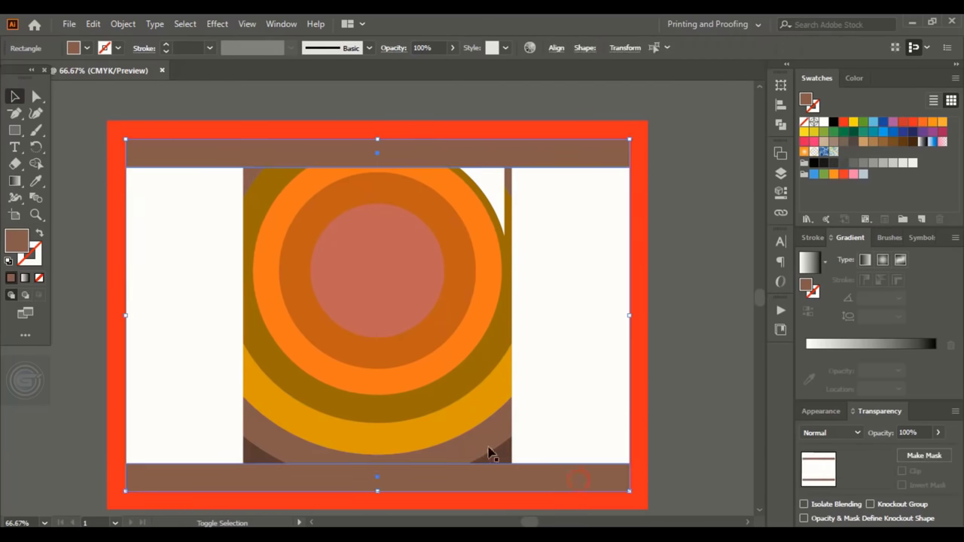
{"action": "left_click", "coordinate": [208, 122]}
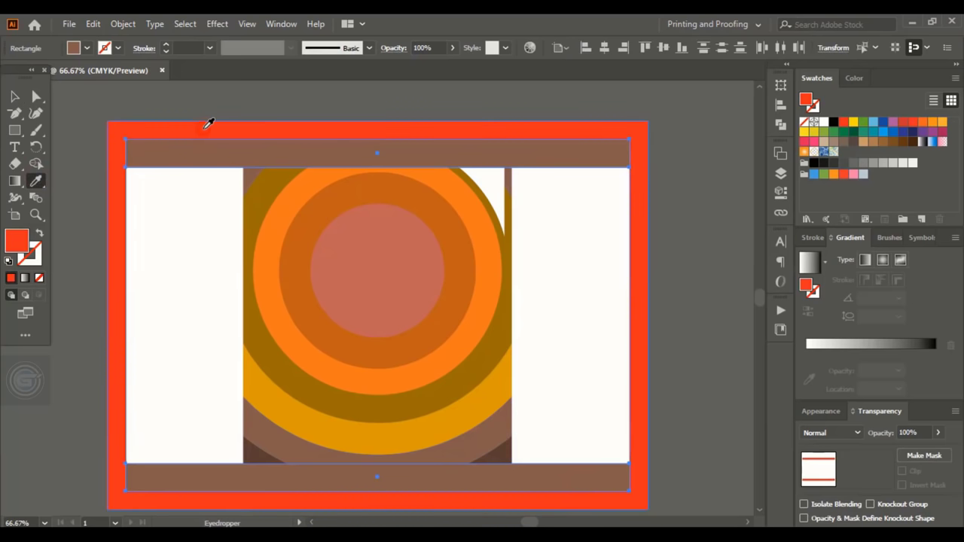
{"action": "left_click", "coordinate": [14, 95]}
{"action": "left_click", "coordinate": [332, 96]}
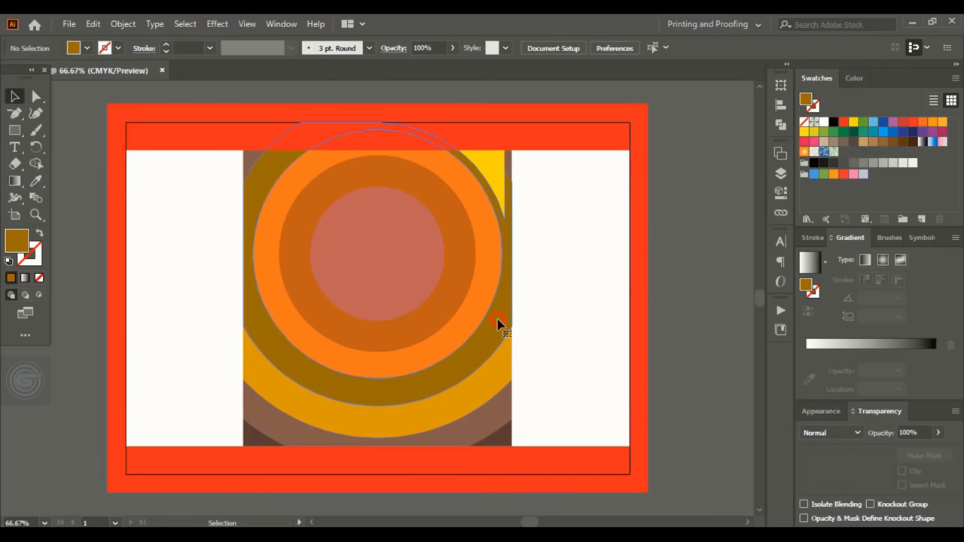
Step: Recolour the olive ring around the bright orange circle red and fill the white upper-right segment yellow
{"action": "left_click", "coordinate": [499, 324]}
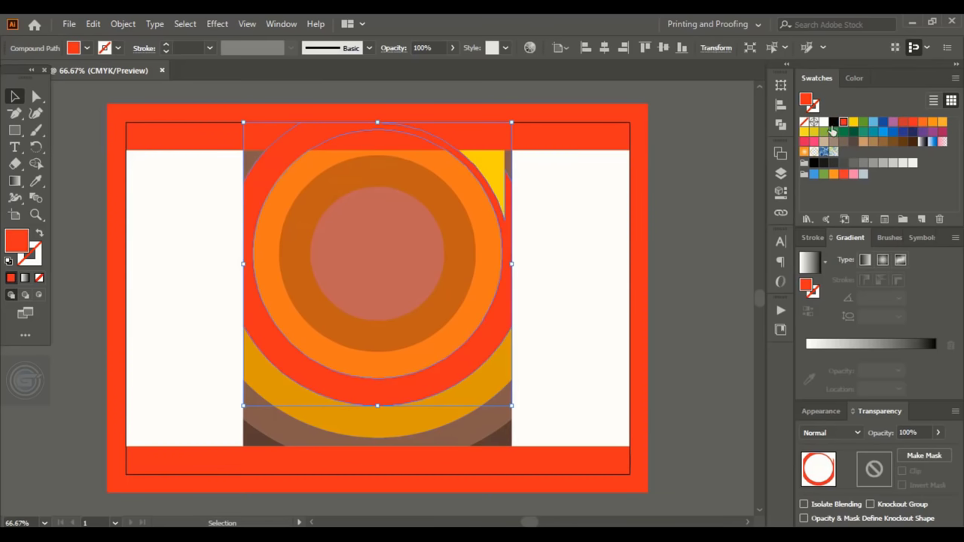
{"action": "left_click", "coordinate": [699, 203]}
{"action": "left_click", "coordinate": [489, 249]}
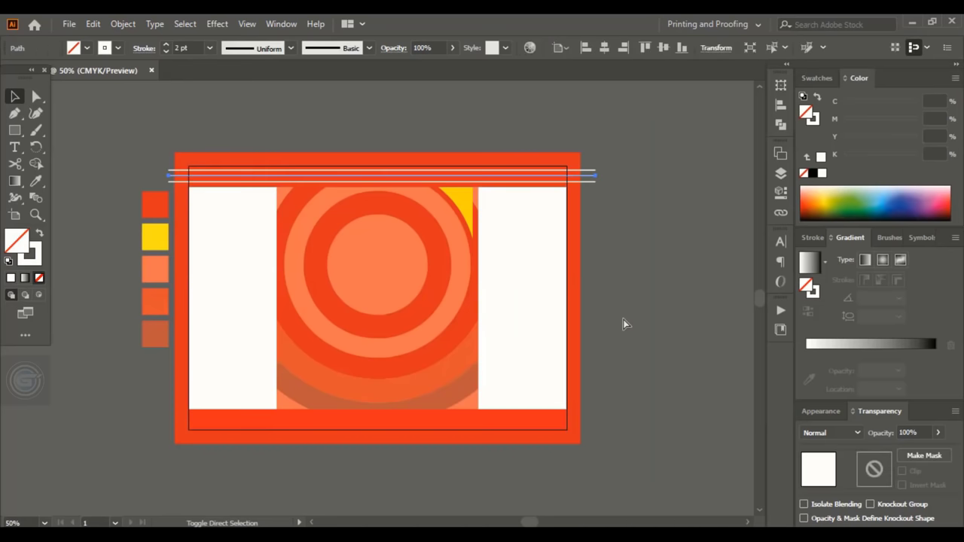
Step: Repeat the duplication of the 2 pt white horizontal line to add more evenly spaced stripes down from the upper edge
{"action": "key", "text": "ctrl+d"}
{"action": "key", "text": "ctrl+d"}
{"action": "key", "text": "ctrl+d"}
{"action": "key", "text": "ctrl+d"}
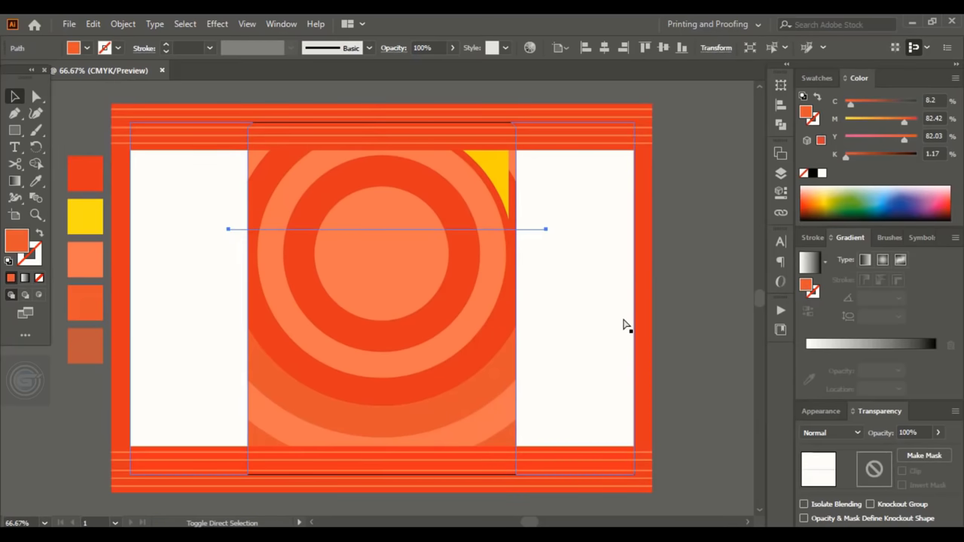
Step: Nudge the horizontal dividing line across the inner red ring slightly upward
{"action": "key", "text": "Up"}
{"action": "key", "text": "Up"}
{"action": "key", "text": "Up"}
{"action": "key", "text": "Up"}
{"action": "key", "text": "Up"}
{"action": "key", "text": "Up"}
{"action": "key", "text": "Up"}
{"action": "key", "text": "Up"}
{"action": "key", "text": "Up"}
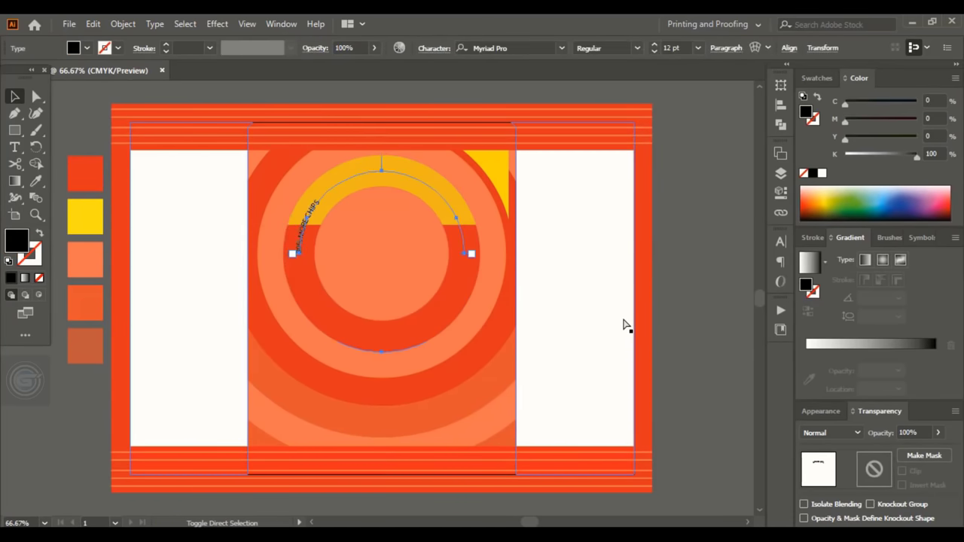
Step: Centre the curved text "30% MORE CHIPS" on its arc and enlarge it to 34 pt in Arial Rounded MT Bold
{"action": "key", "text": "ctrl+shift+c"}
{"action": "key", "text": "ctrl+shift+period"}
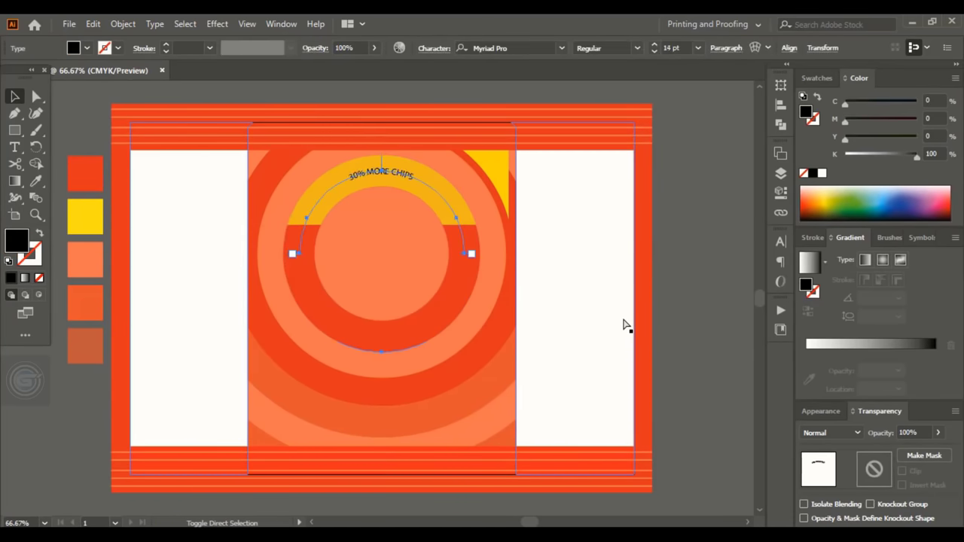
{"action": "key", "text": "ctrl+shift+period"}
{"action": "key", "text": "ctrl+shift+period"}
{"action": "key", "text": "ctrl+shift+period"}
{"action": "key", "text": "ctrl+shift+period"}
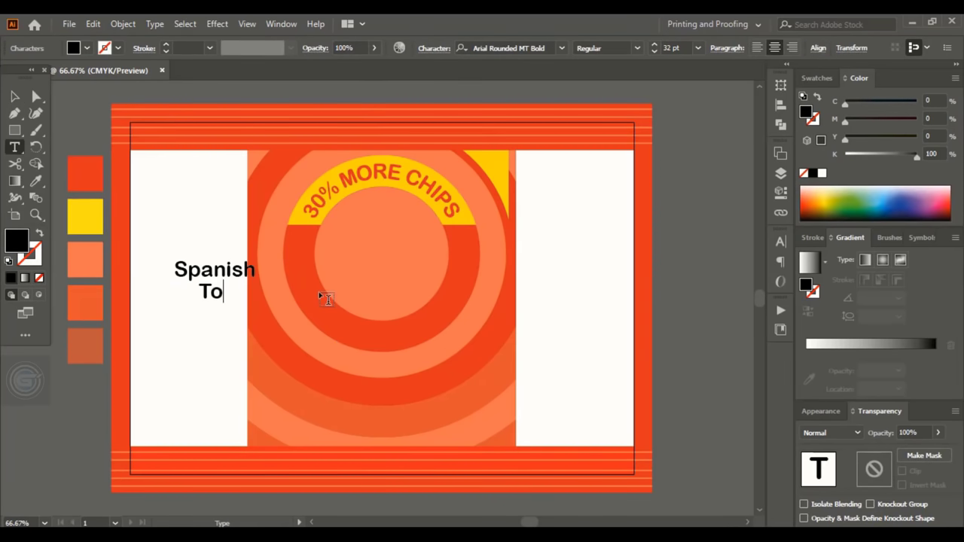
Step: Complete the flavour name with a second text line reading "Tomato Tango" beneath "Spanish"
{"action": "type", "text": "mato"}
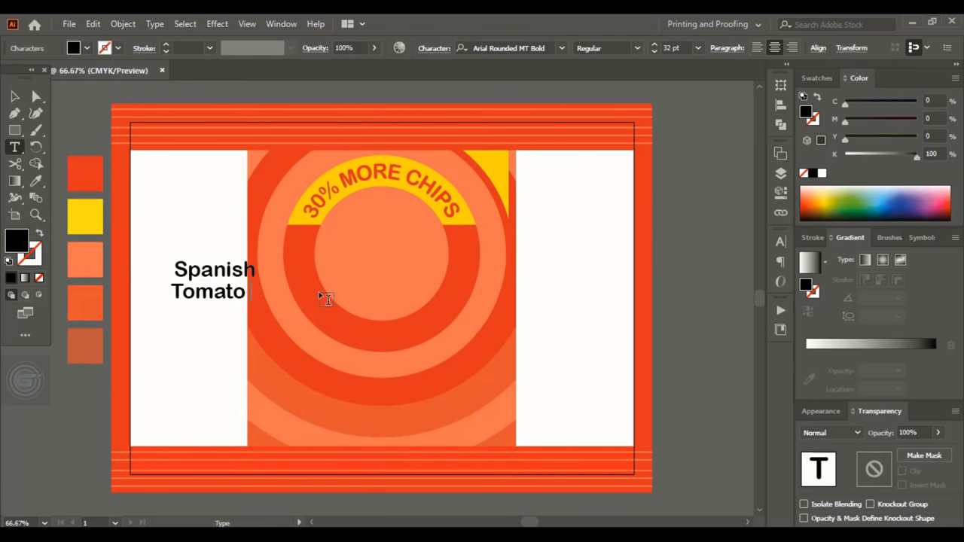
{"action": "type", "text": " Tango"}
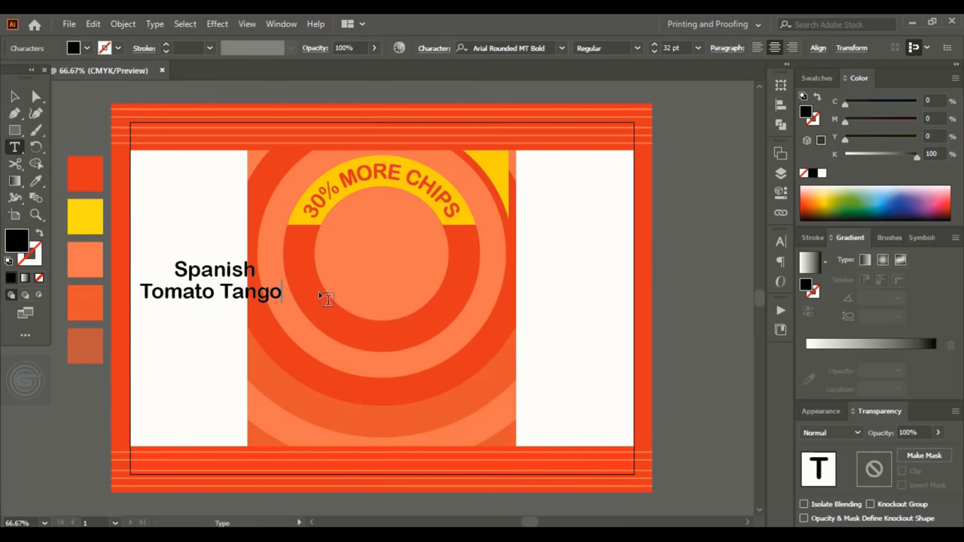
{"action": "left_click", "coordinate": [15, 96]}
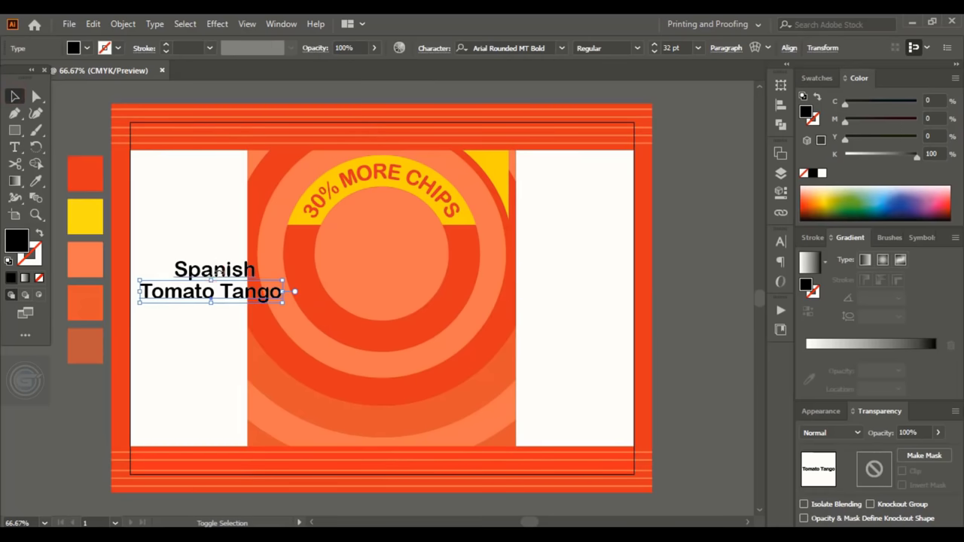
Step: Move the two flavour name lines onto the lower part of the rings, scale them down and fill them white
{"action": "left_click_drag", "start_coordinate": [194, 271], "coordinate": [382, 343]}
{"action": "mouse_move", "coordinate": [469, 368]}
{"action": "left_mouse_down"}
{"action": "mouse_move", "coordinate": [446, 354]}
{"action": "mouse_move", "coordinate": [460, 355]}
{"action": "left_mouse_up"}
{"action": "left_click", "coordinate": [822, 173]}
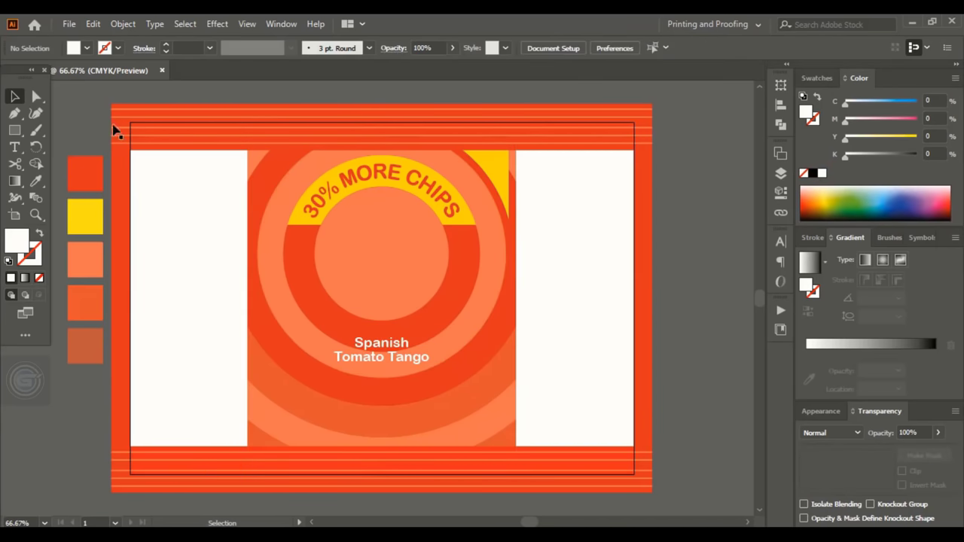
Step: Draw a small circle in the upper-left corner of the central panel, fill it with the ring's sampled light orange and select it
{"action": "left_click_drag", "start_coordinate": [21, 133], "coordinate": [63, 149]}
{"action": "left_click_drag", "start_coordinate": [276, 174], "coordinate": [288, 194]}
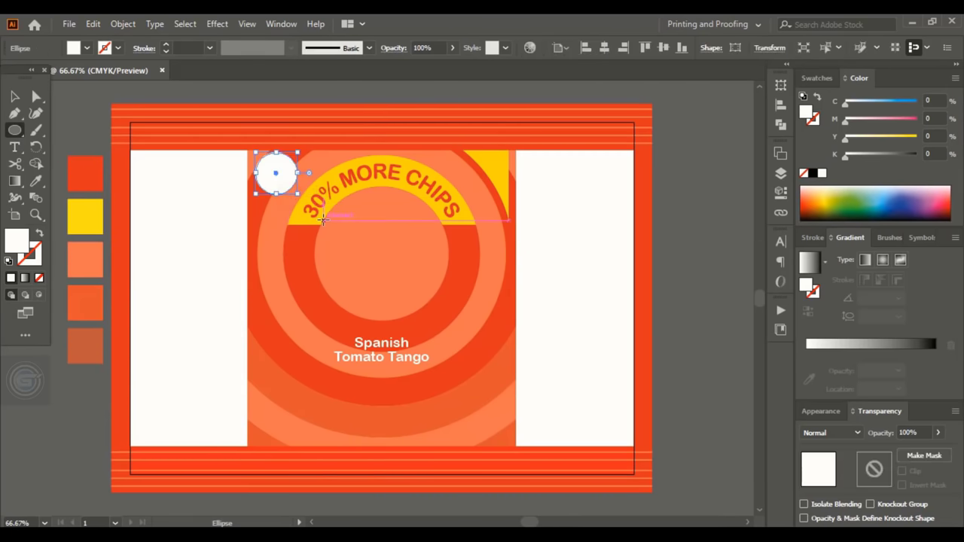
{"action": "key", "text": "ctrl+plus"}
{"action": "key", "text": "i"}
{"action": "left_click", "coordinate": [215, 254]}
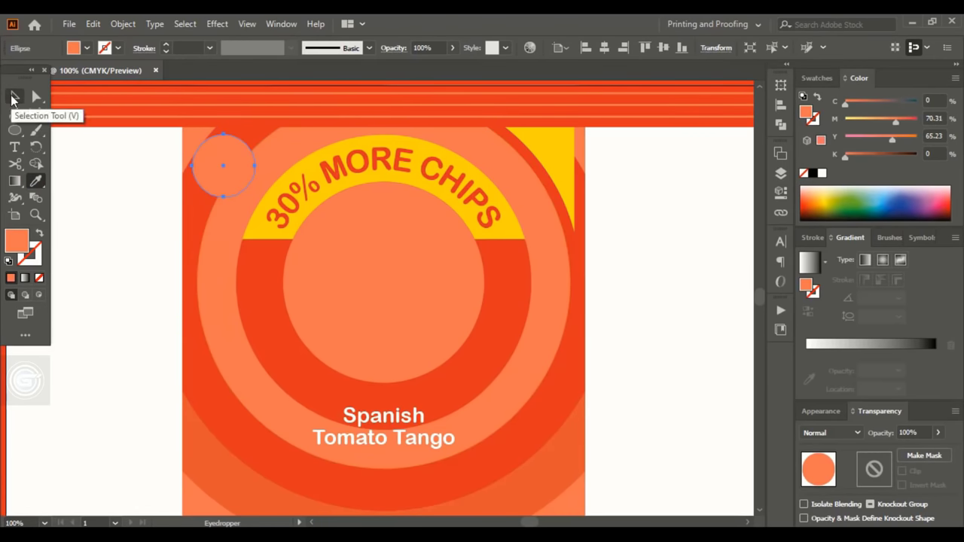
{"action": "left_click", "coordinate": [13, 97]}
{"action": "left_click", "coordinate": [226, 193]}
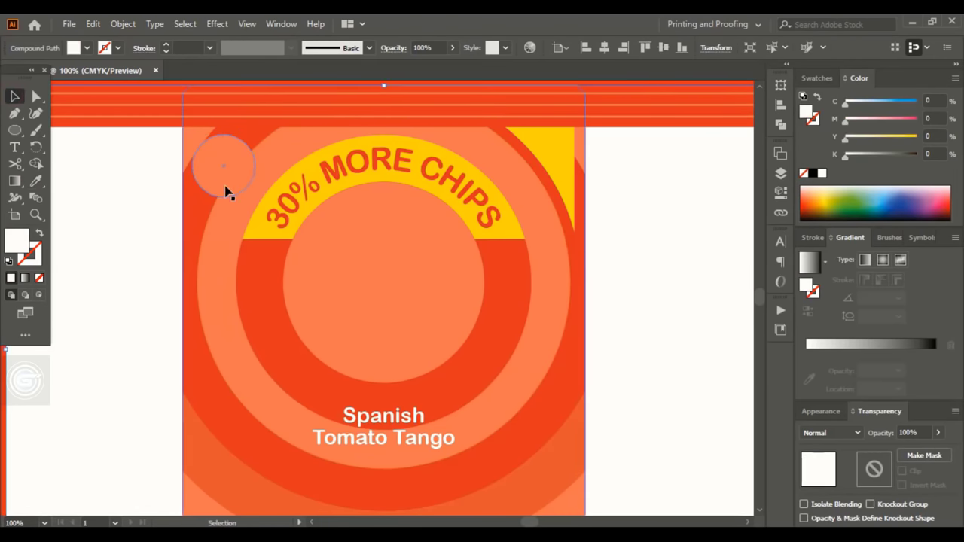
{"action": "left_click", "coordinate": [232, 184]}
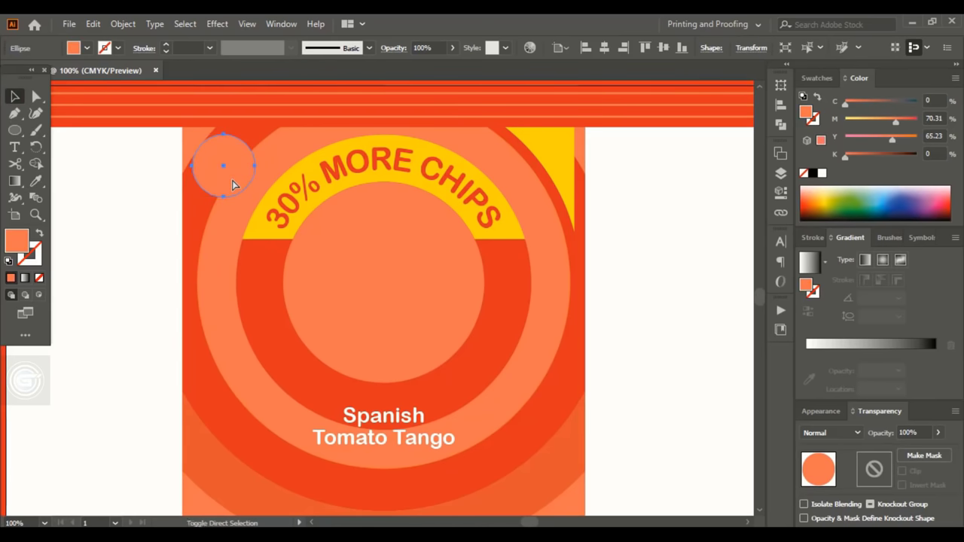
Step: Shrink a concentric copy of the badge circle and fill it with the yellow sampled from the curved text band
{"action": "left_click_drag", "start_coordinate": [255, 197], "coordinate": [245, 193]}
{"action": "left_click", "coordinate": [35, 181]}
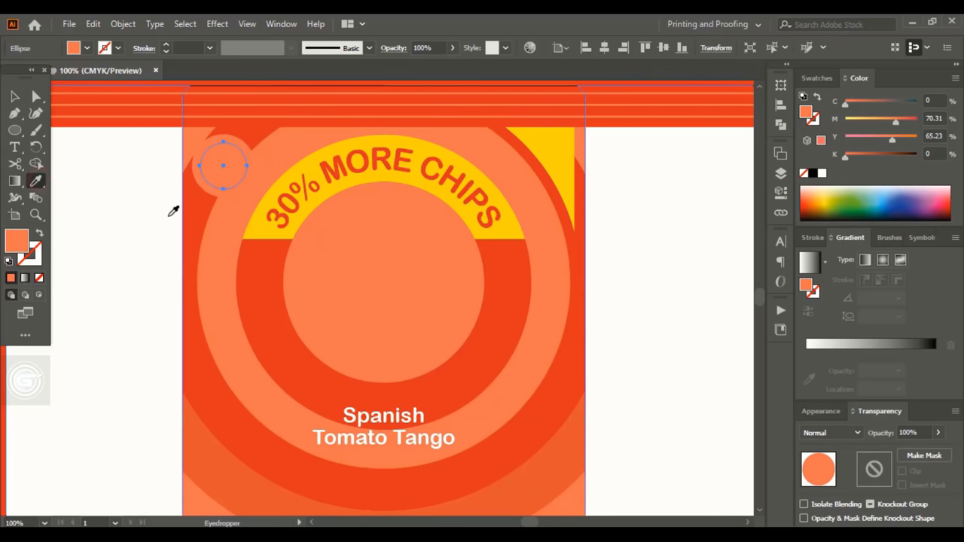
{"action": "left_click", "coordinate": [261, 230]}
{"action": "key", "text": "v"}
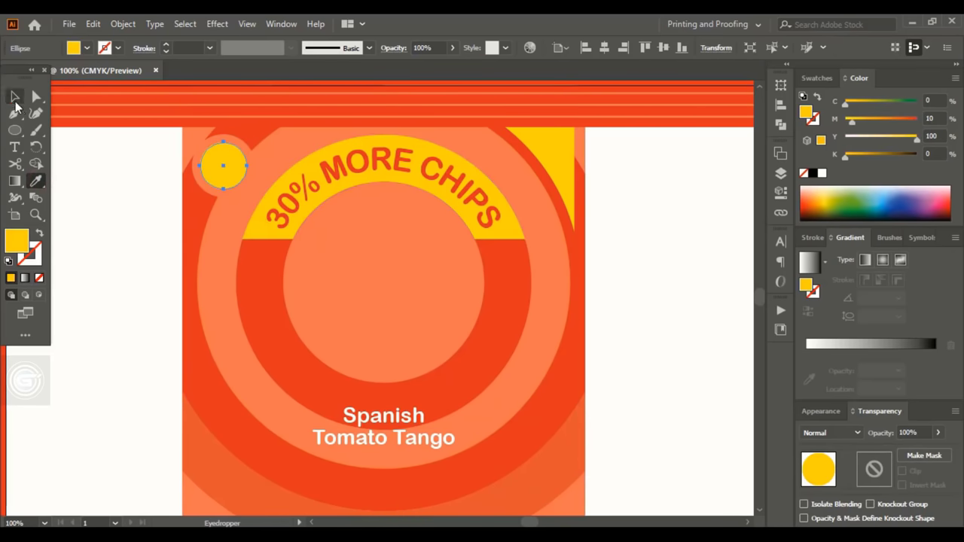
Step: Add a slightly larger circle behind the yellow badge centre and fill it with the rings' sampled red to form a border
{"action": "left_click", "coordinate": [118, 232]}
{"action": "left_click", "coordinate": [224, 168]}
{"action": "left_click_drag", "start_coordinate": [247, 189], "coordinate": [244, 189]}
{"action": "left_click", "coordinate": [152, 225]}
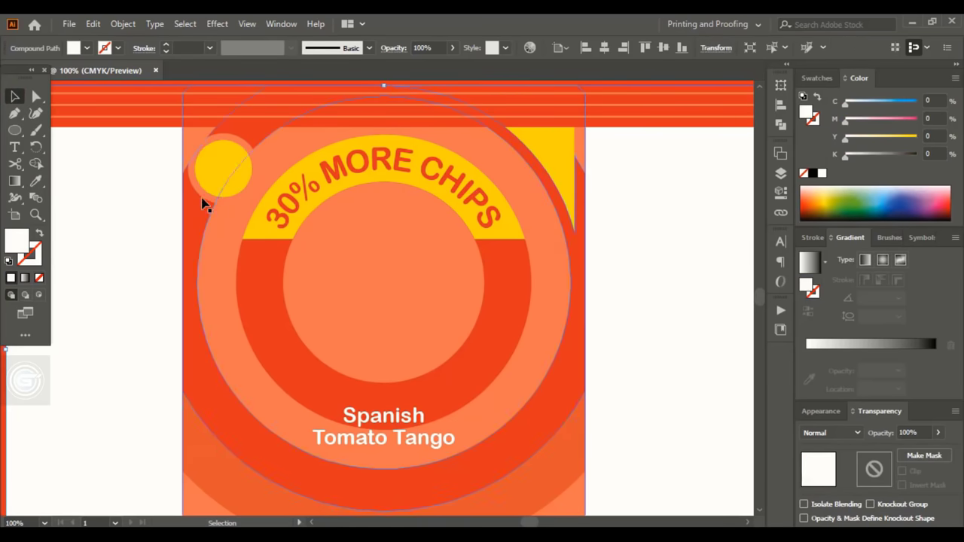
{"action": "left_click", "coordinate": [211, 192]}
{"action": "left_click", "coordinate": [36, 182]}
{"action": "left_click", "coordinate": [270, 269]}
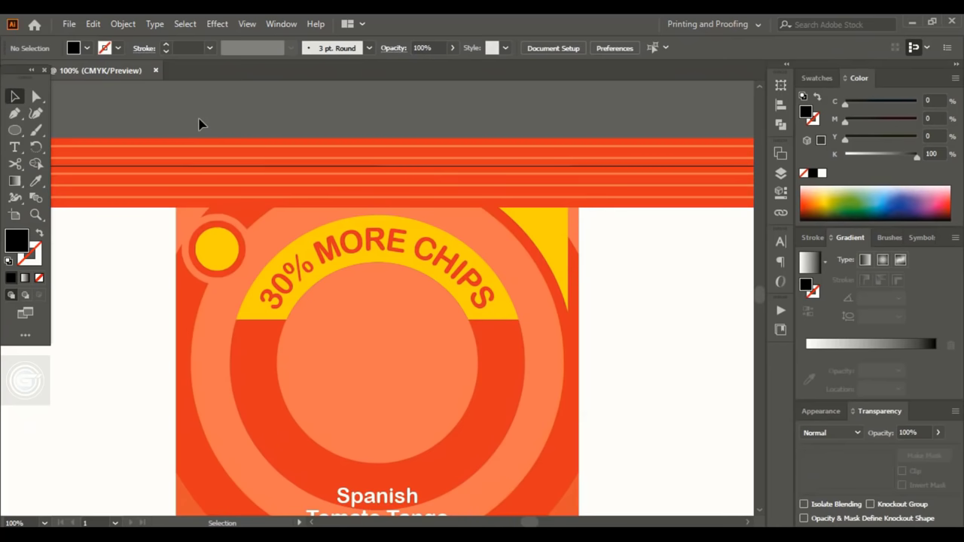
Step: Create the text "10", scale it to 26.67 pt and centre it on the yellow badge circle
{"action": "left_click", "coordinate": [15, 148]}
{"action": "left_click", "coordinate": [257, 116]}
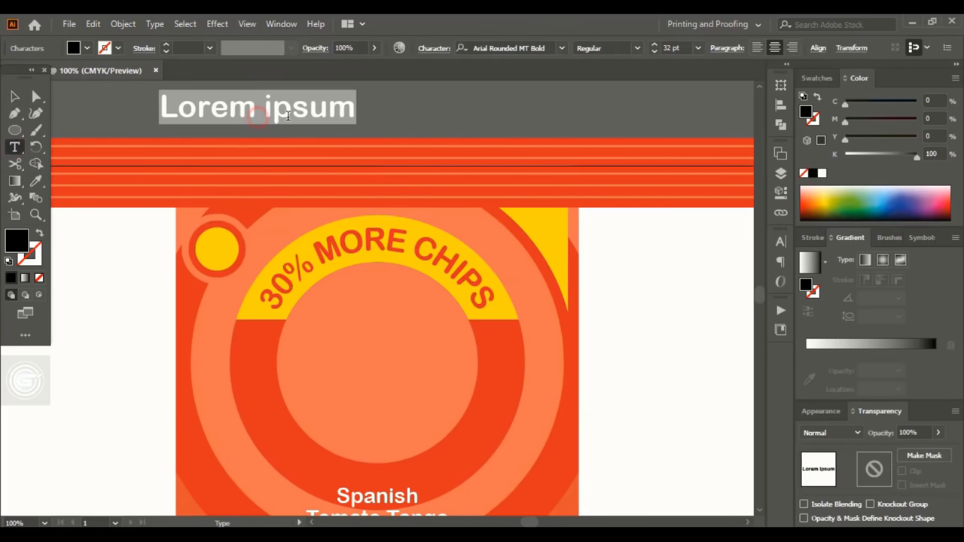
{"action": "type", "text": "10"}
{"action": "left_click", "coordinate": [14, 96]}
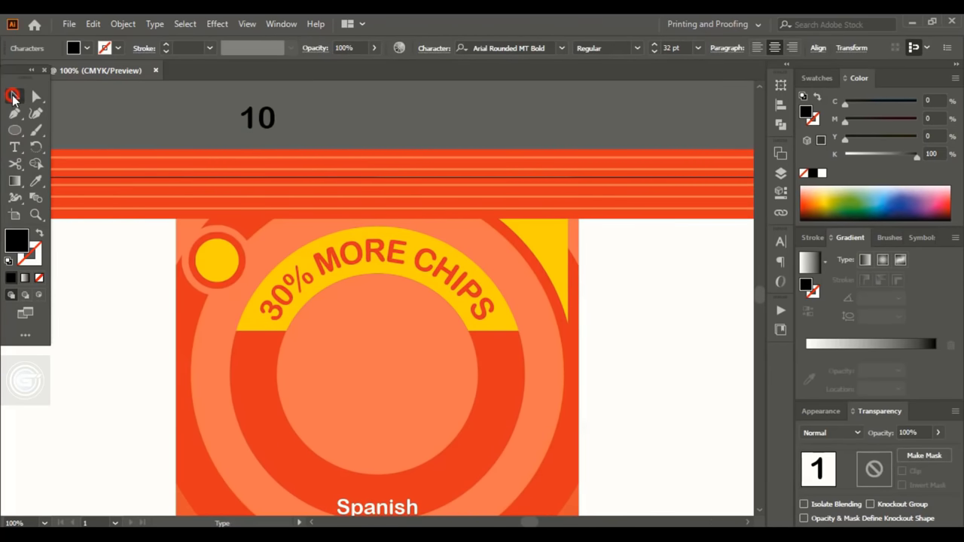
{"action": "left_click_drag", "start_coordinate": [265, 127], "coordinate": [232, 271]}
{"action": "key", "text": "Down"}
{"action": "key", "text": "Down"}
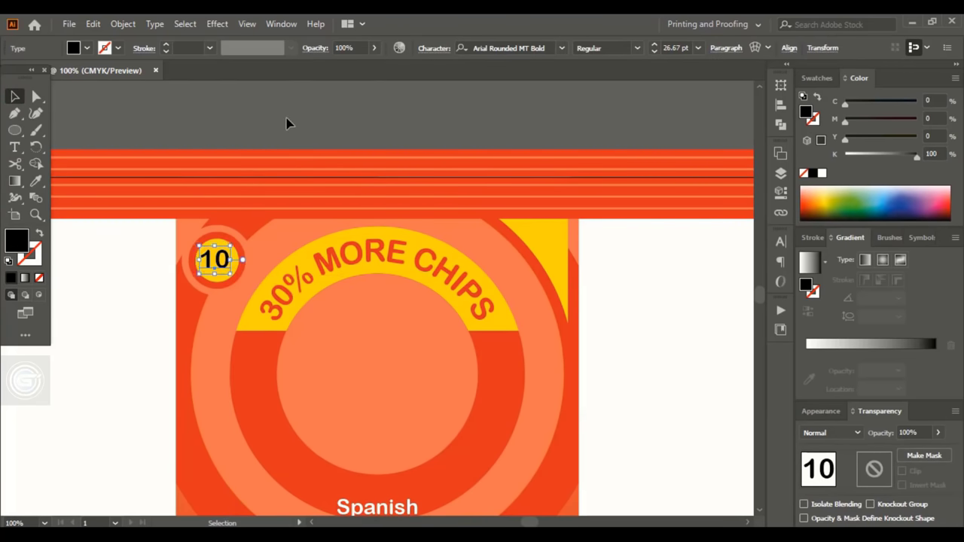
{"action": "key", "text": "Right"}
{"action": "key", "text": "Down"}
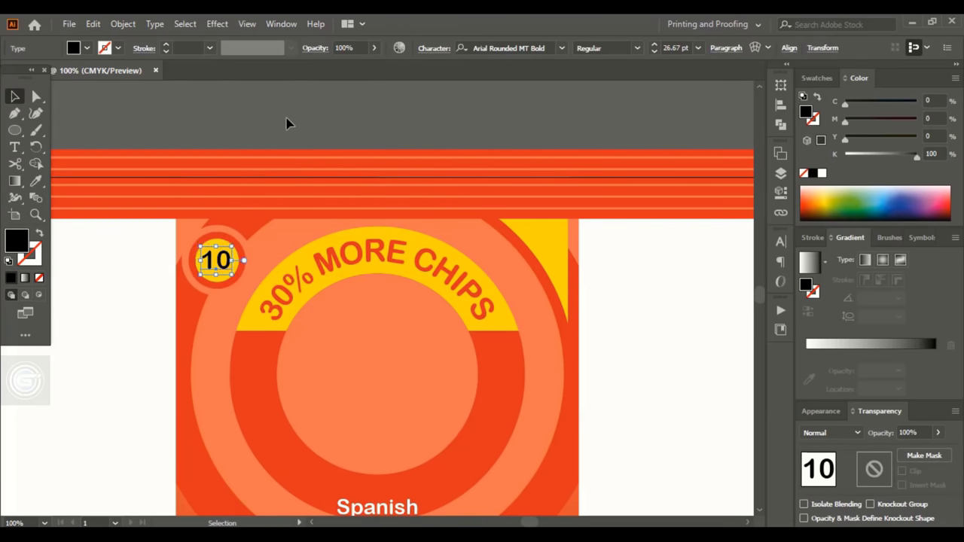
Step: Add a "$" in Oswald SemiBold, scale it to 12.96 pt and place it at the lower left of the badge's "10"
{"action": "key", "text": "t"}
{"action": "left_click", "coordinate": [265, 127]}
{"action": "type", "text": "$"}
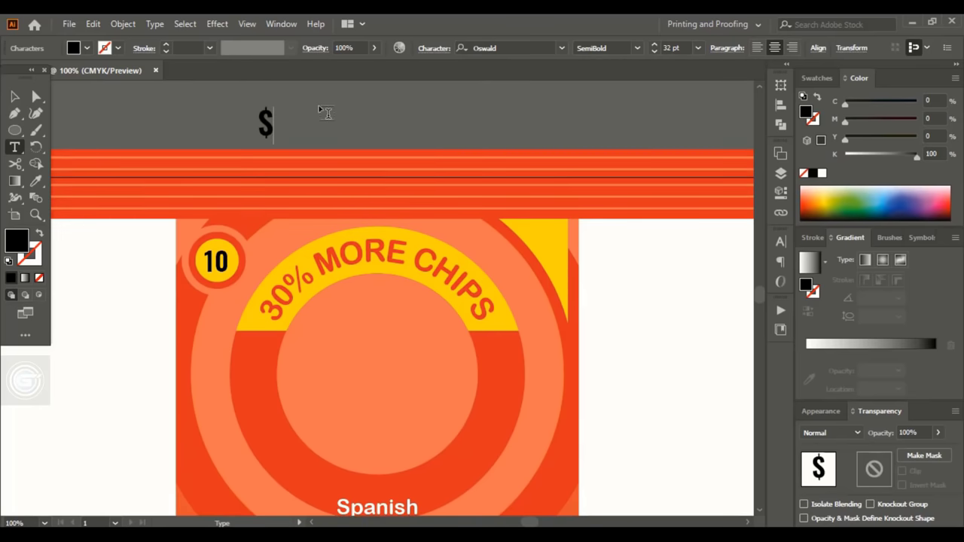
{"action": "left_click", "coordinate": [12, 96]}
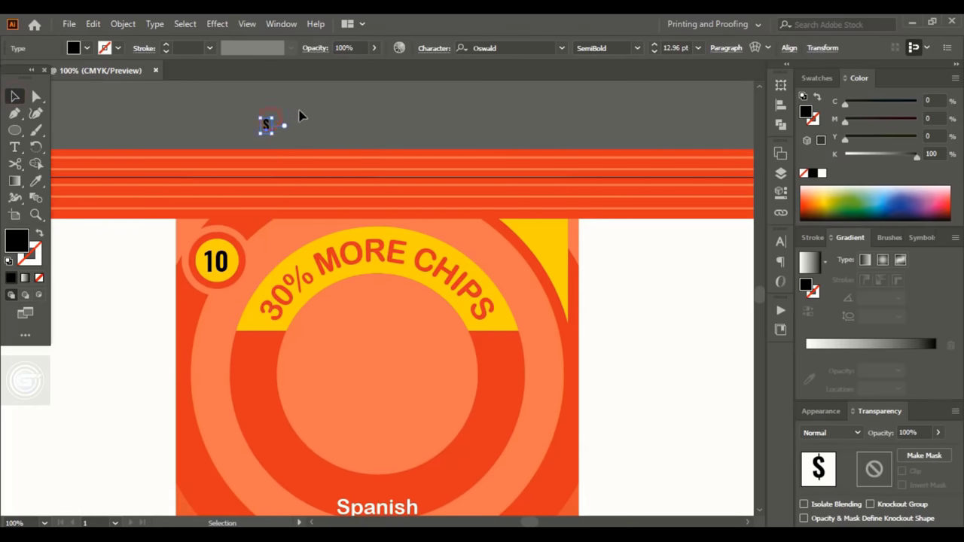
{"action": "left_click", "coordinate": [301, 116]}
{"action": "left_click_drag", "start_coordinate": [267, 121], "coordinate": [204, 276]}
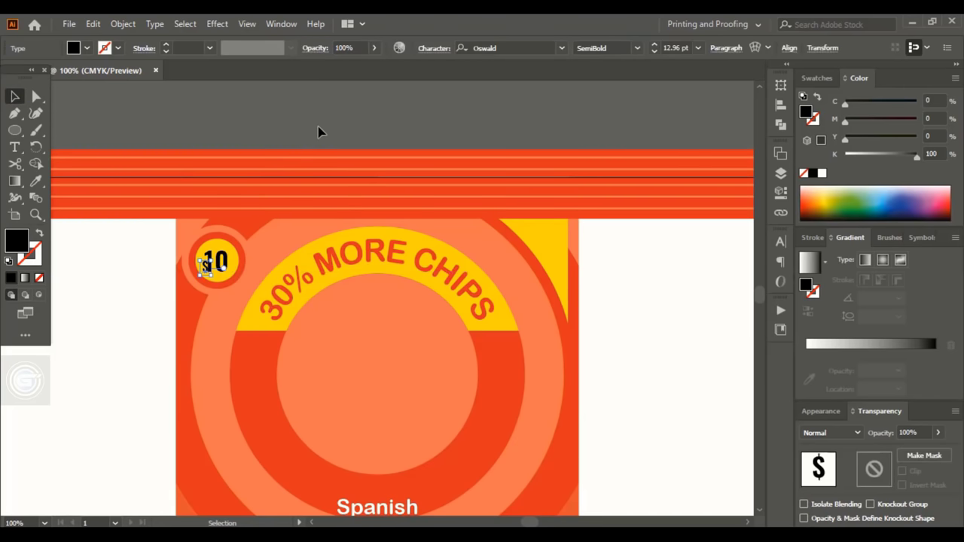
Step: Fill the badge's "$" and "10" with the sampled red, and duplicate the dollar sign at the number's upper right as a "#" mark
{"action": "left_click", "coordinate": [318, 132]}
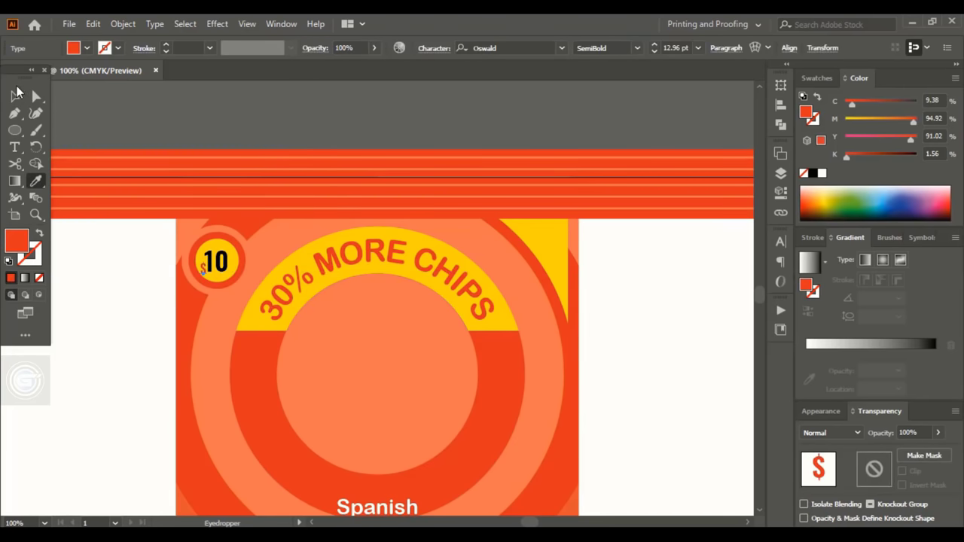
{"action": "left_click", "coordinate": [220, 271]}
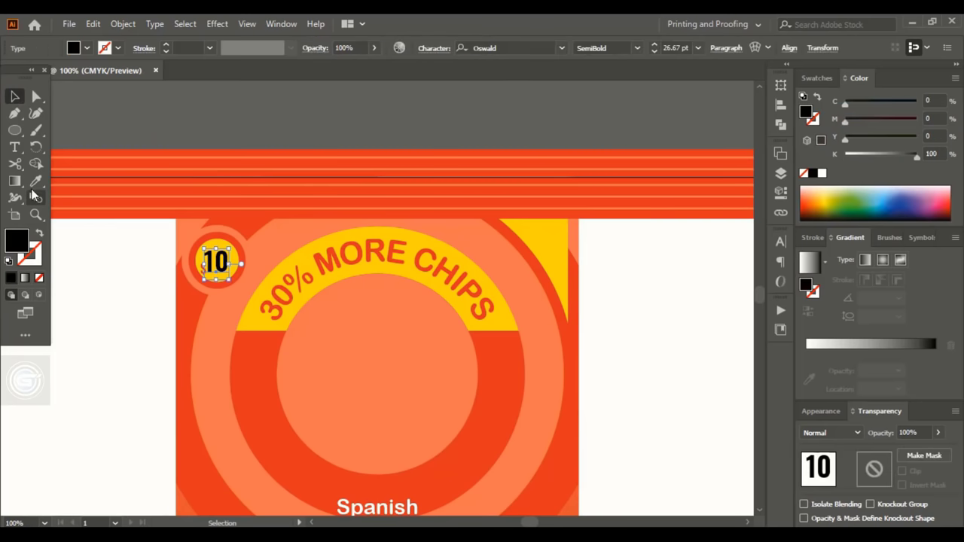
{"action": "key", "text": "i"}
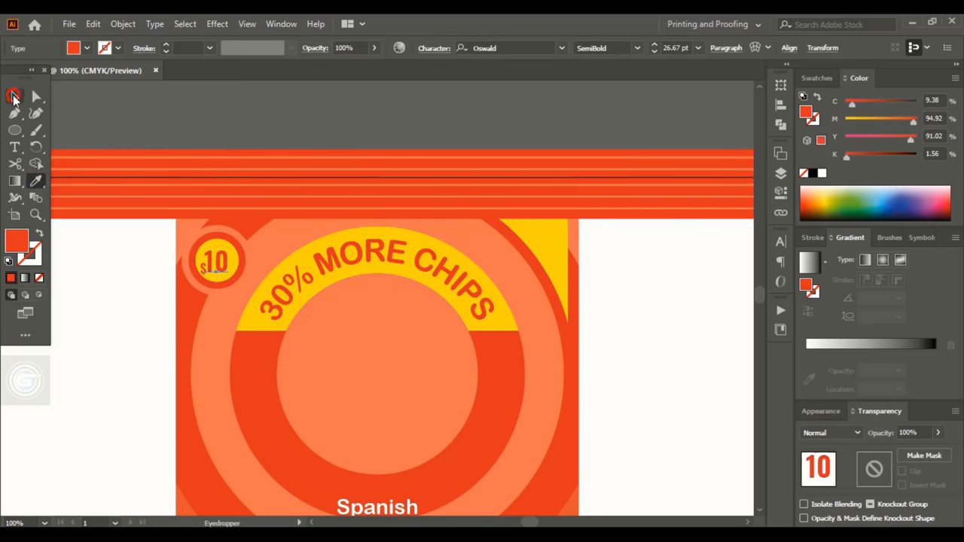
{"action": "left_click", "coordinate": [13, 96]}
{"action": "left_click", "coordinate": [261, 147]}
{"action": "left_click_drag", "start_coordinate": [205, 273], "coordinate": [230, 257]}
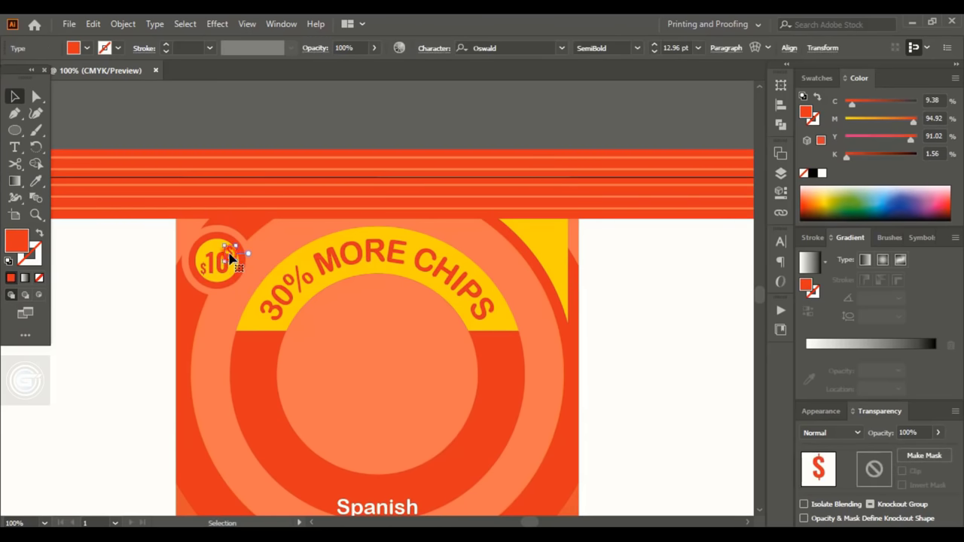
{"action": "double_click", "coordinate": [230, 257]}
Step: Add "35%" in red Oswald SemiBold to the yellow corner shape, with a smaller "Extra" line of 10.57 pt beneath it
{"action": "type", "text": "35"}
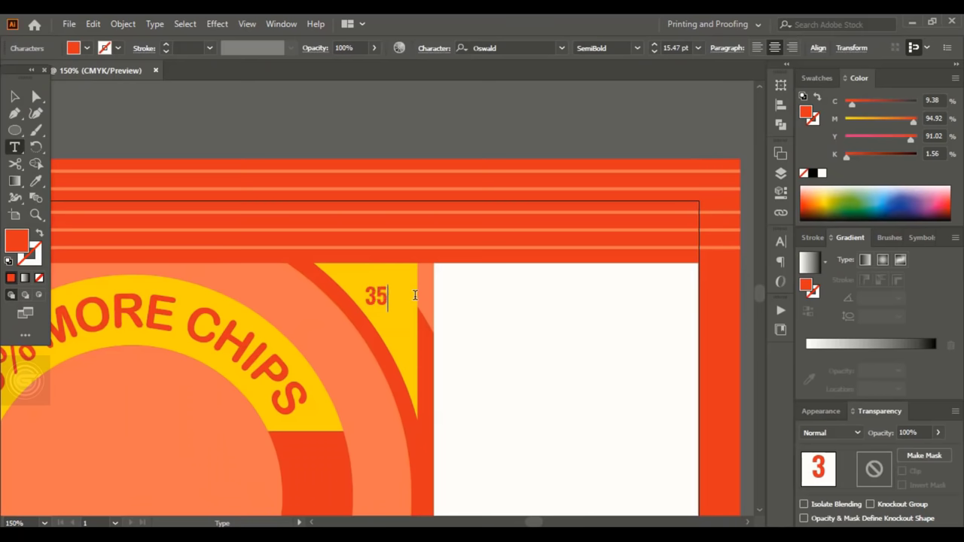
{"action": "type", "text": "%"}
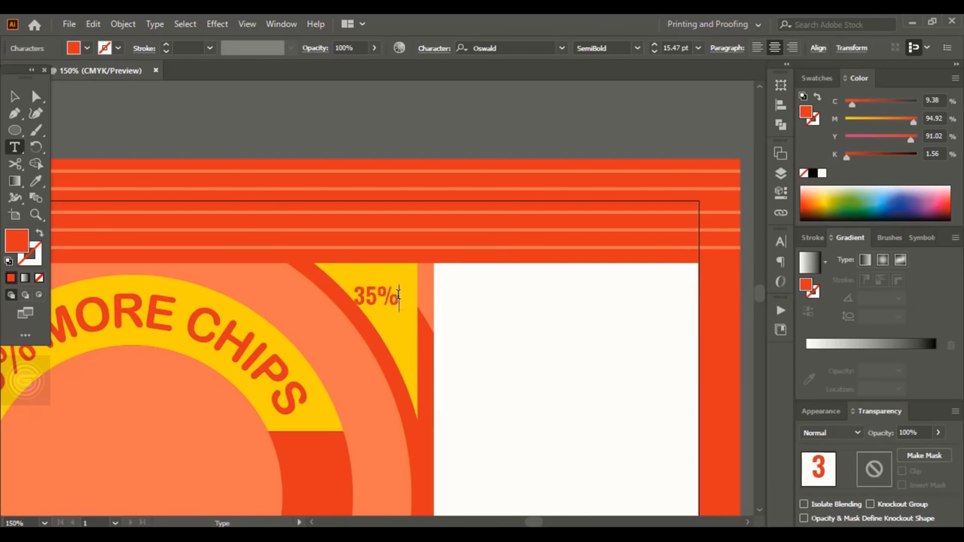
{"action": "left_click", "coordinate": [15, 97]}
{"action": "left_click_drag", "start_coordinate": [388, 303], "coordinate": [413, 306]}
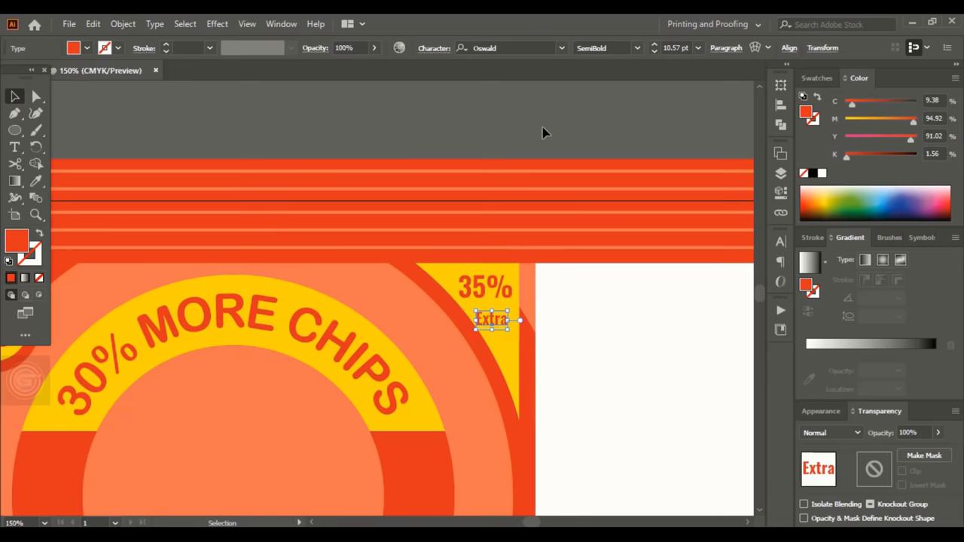
{"action": "key", "text": "Up"}
{"action": "key", "text": "Up"}
{"action": "key", "text": "Up"}
{"action": "key", "text": "Up"}
{"action": "key", "text": "Up"}
{"action": "key", "text": "Up"}
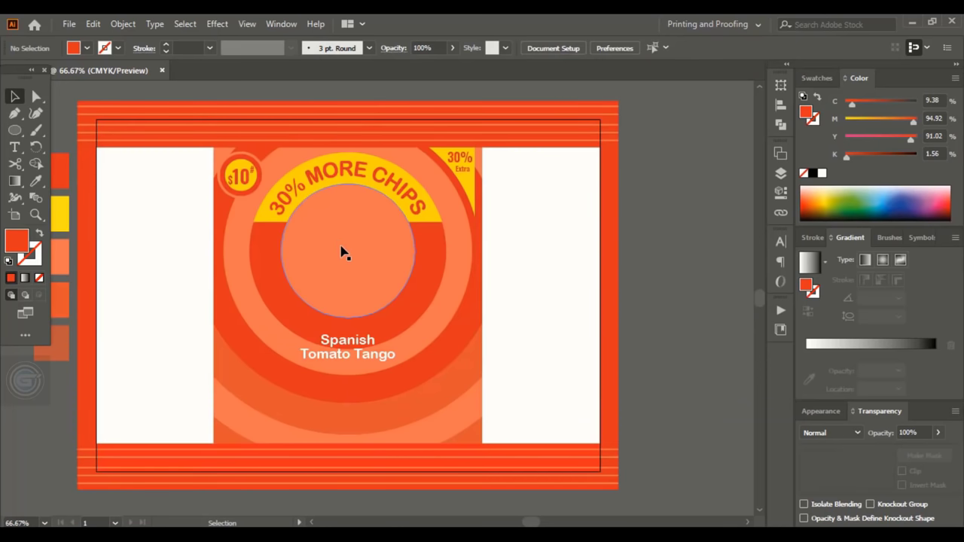
Step: Duplicate the large central circle in place and shrink the copy concentrically inside the original
{"action": "left_click", "coordinate": [344, 251]}
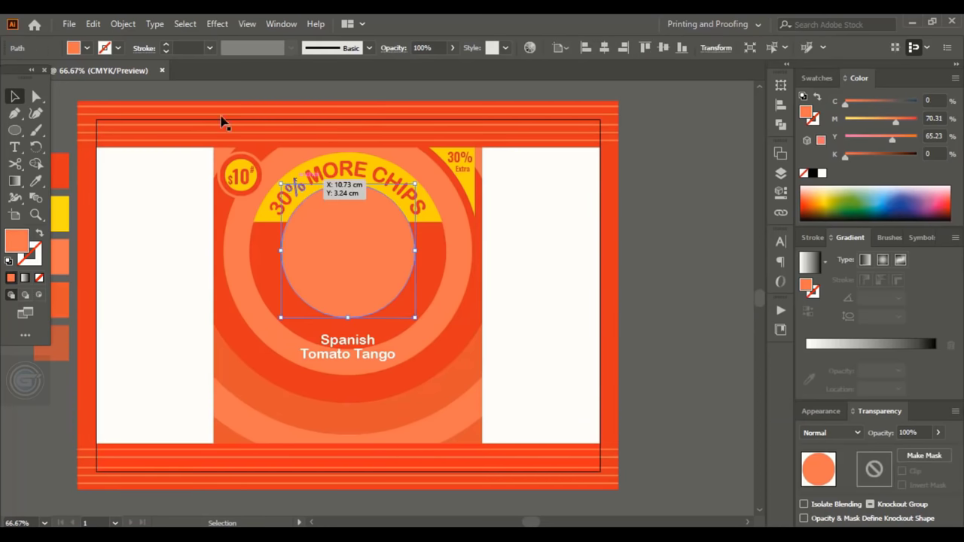
{"action": "left_click", "coordinate": [93, 23]}
{"action": "left_click", "coordinate": [119, 91]}
{"action": "left_click", "coordinate": [93, 24]}
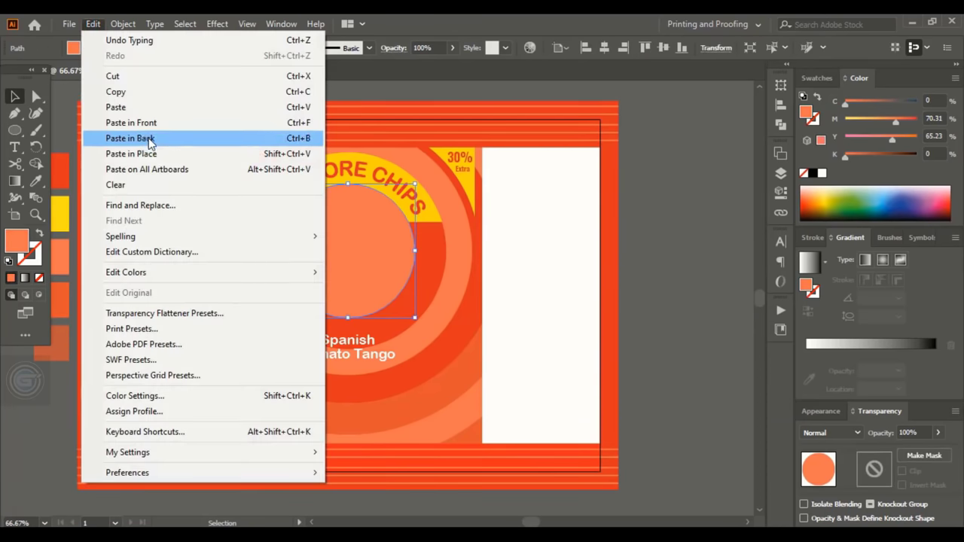
{"action": "left_click", "coordinate": [149, 138]}
{"action": "left_click_drag", "start_coordinate": [416, 317], "coordinate": [403, 308]}
Step: Give the inner circle copy no fill and a 1 pt black stroke, and enlarge it slightly towards the central circle's edge
{"action": "left_click", "coordinate": [39, 278]}
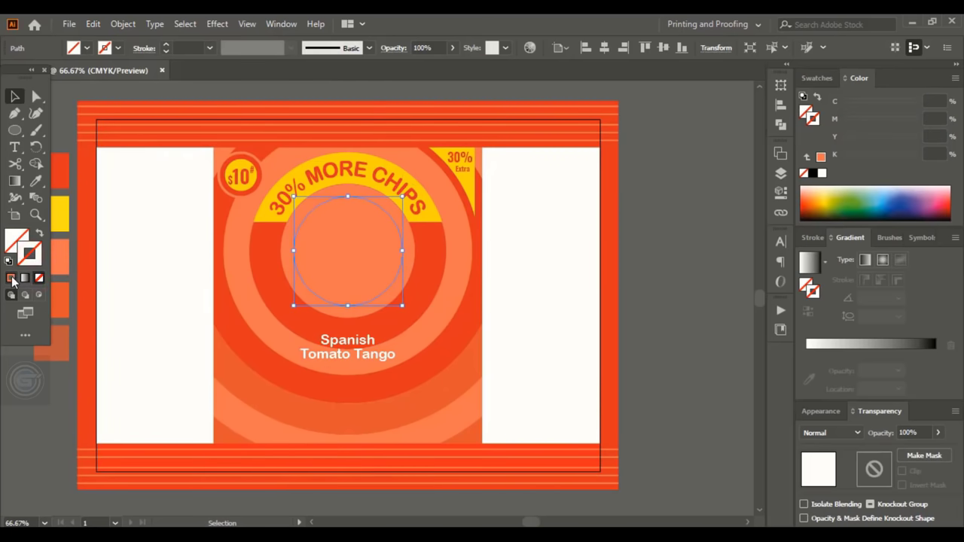
{"action": "left_click", "coordinate": [11, 278]}
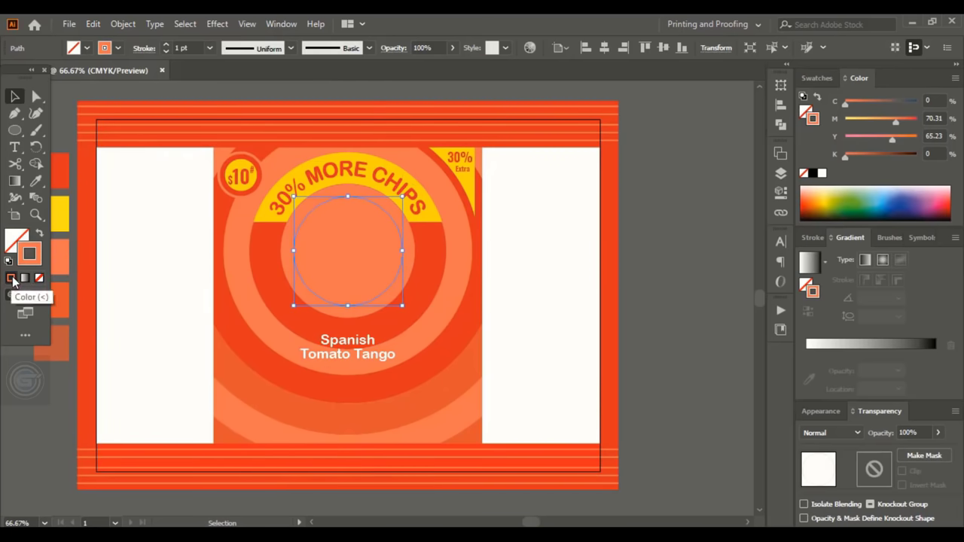
{"action": "left_click", "coordinate": [675, 200]}
{"action": "key", "text": "ctrl+plus"}
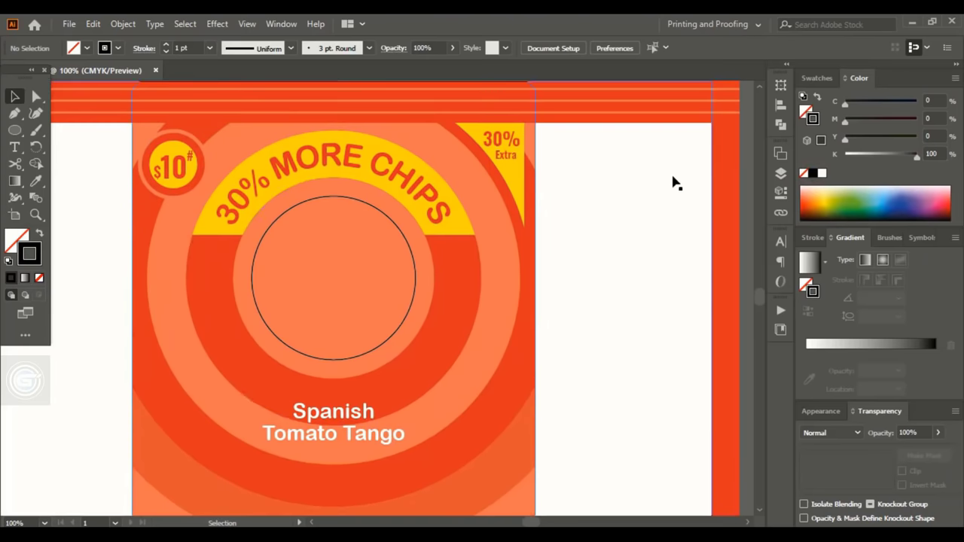
{"action": "left_click", "coordinate": [417, 297]}
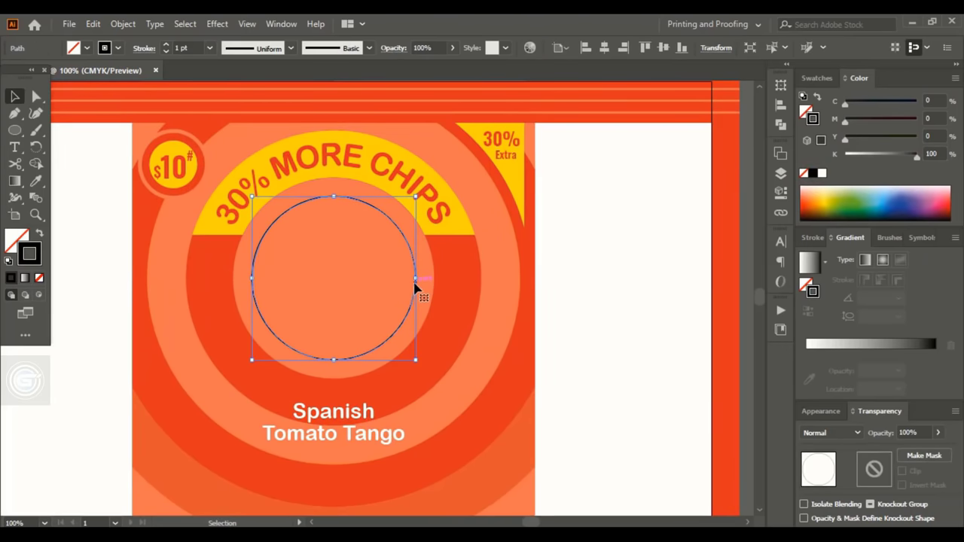
{"action": "left_click_drag", "start_coordinate": [415, 281], "coordinate": [424, 282]}
Step: Cut the outlined circle at its left and right anchor points and delete the lower half, leaving the upper arc
{"action": "key", "text": "c"}
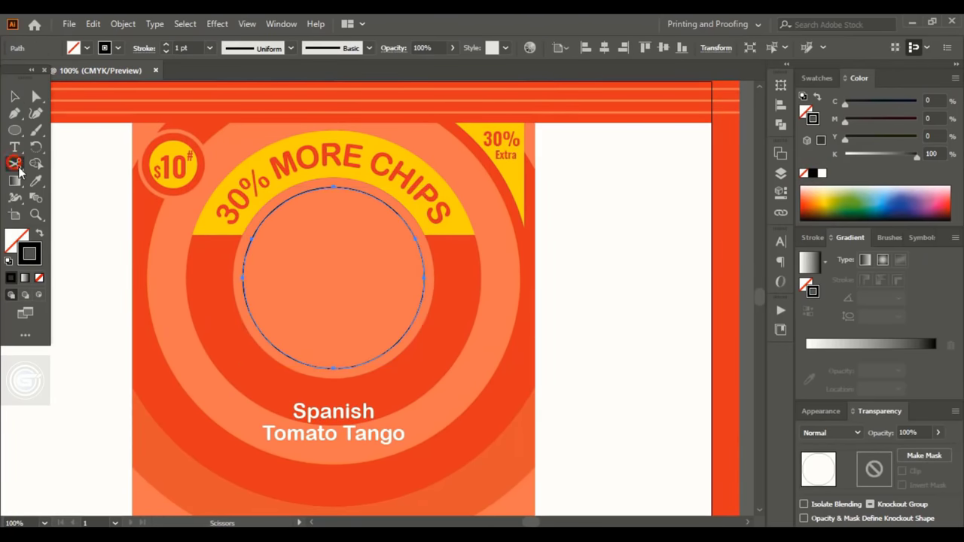
{"action": "left_click", "coordinate": [242, 277]}
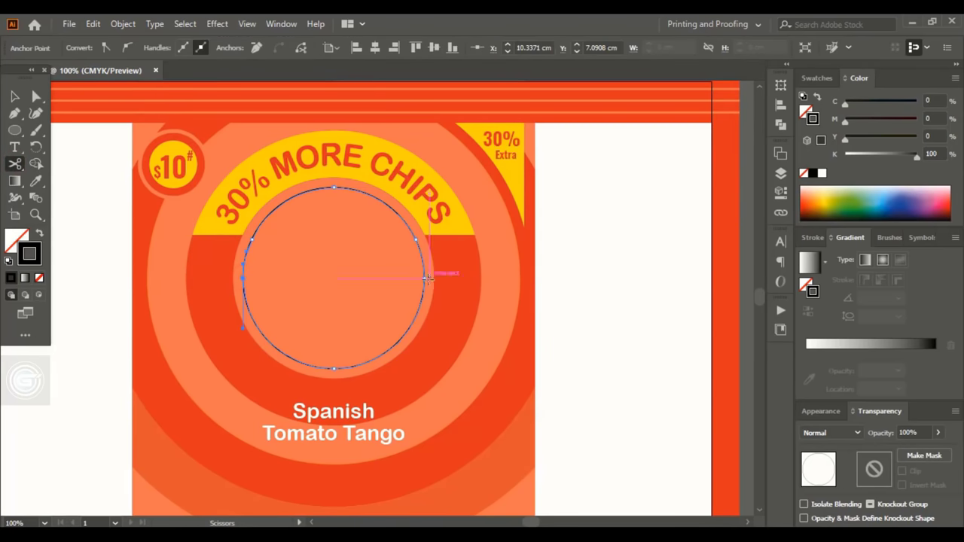
{"action": "left_click", "coordinate": [427, 279]}
{"action": "left_click", "coordinate": [13, 96]}
{"action": "left_click", "coordinate": [243, 277]}
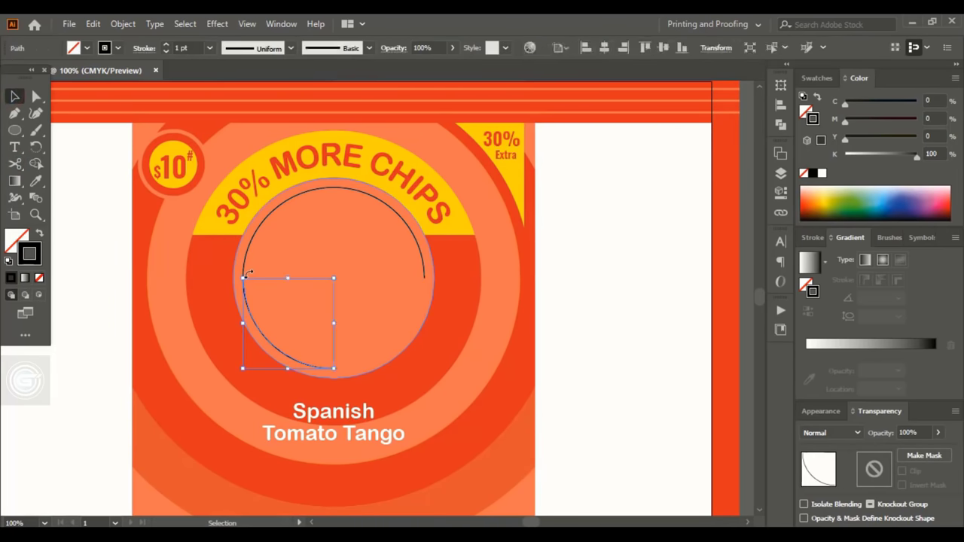
{"action": "key", "text": "Delete"}
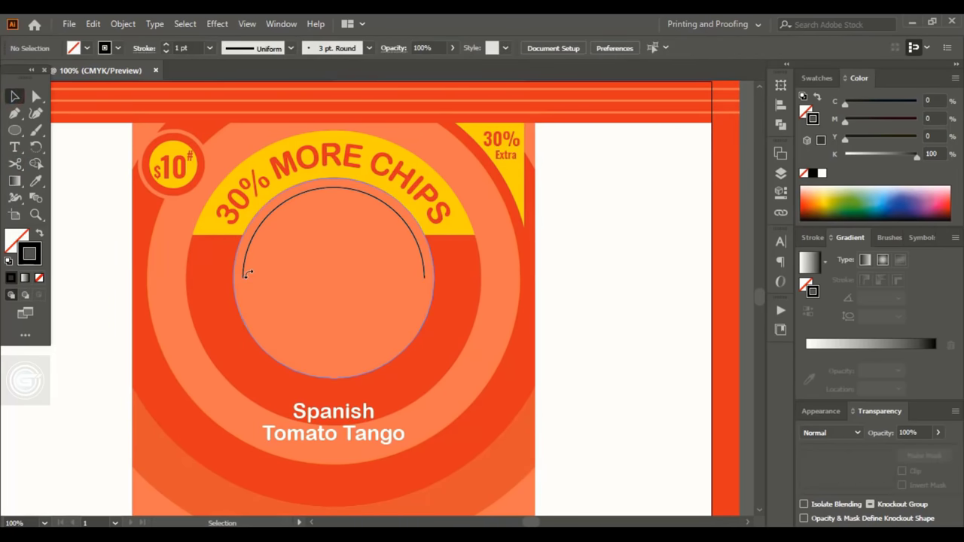
Step: Place 10 pt Oswald SemiBold text on the arc reading "* For T & C see back of pack"
{"action": "left_click", "coordinate": [15, 147]}
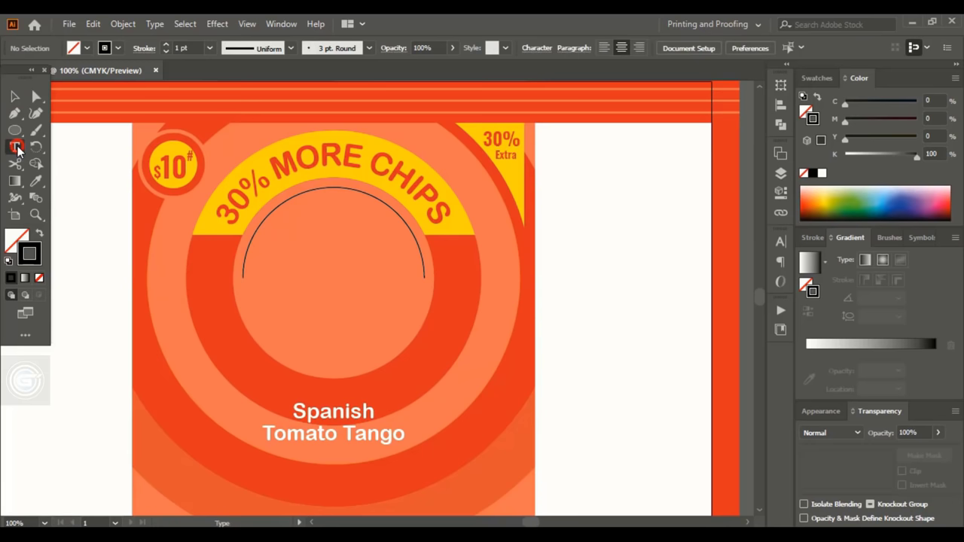
{"action": "left_click", "coordinate": [314, 193]}
{"action": "left_click", "coordinate": [681, 47]}
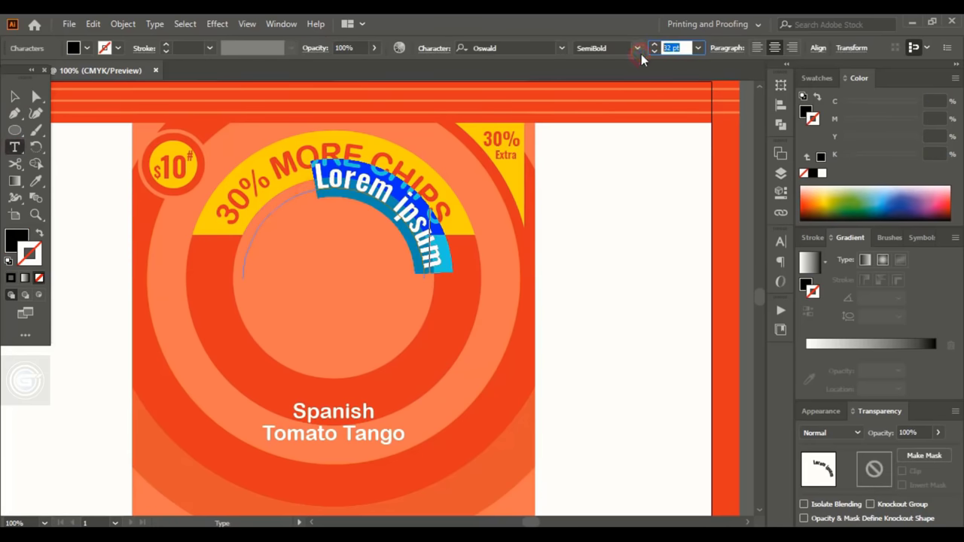
{"action": "type", "text": "10"}
{"action": "key", "text": "Return"}
{"action": "type", "text": "For T & C"}
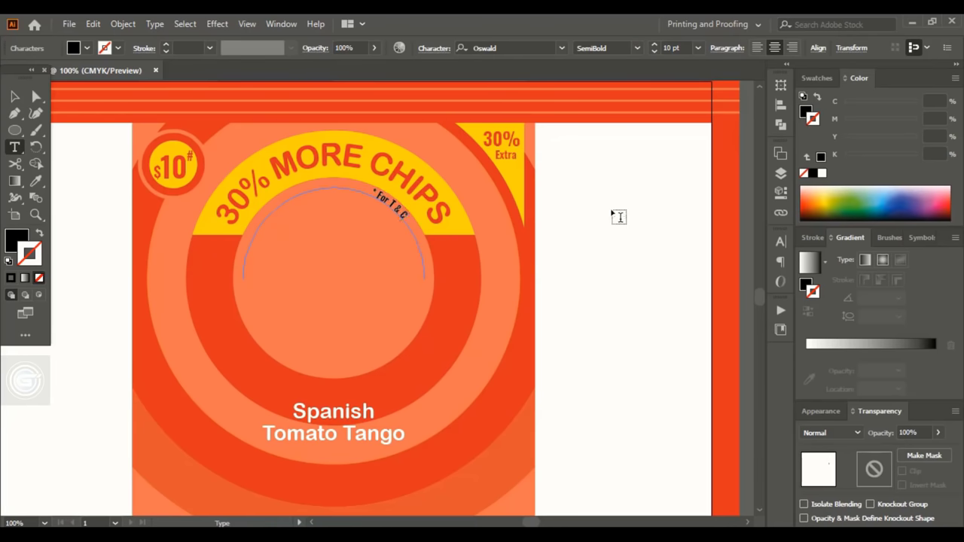
{"action": "type", "text": " see back of pack"}
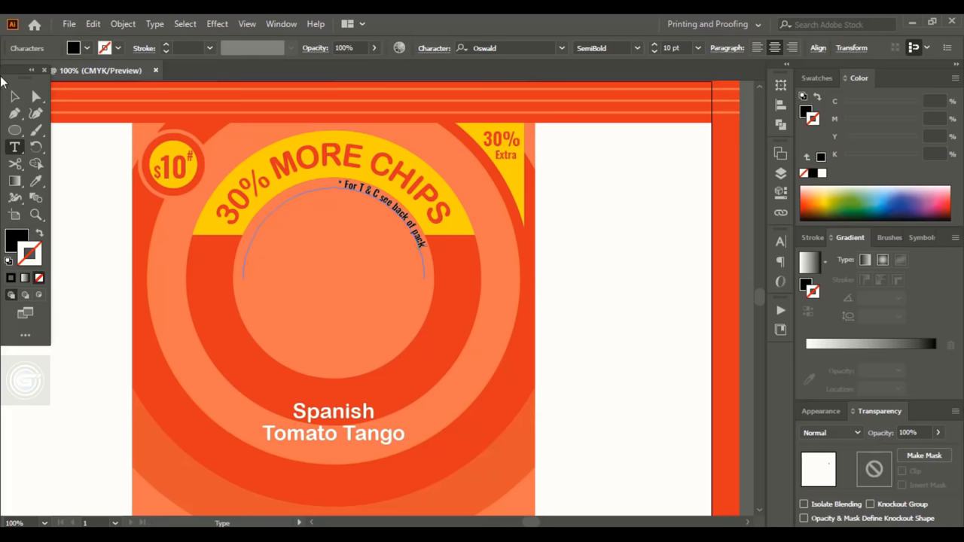
{"action": "key", "text": "Escape"}
Step: Centre the terms text along the upper arc and set its path alignment in the Type on a Path options
{"action": "left_click_drag", "start_coordinate": [310, 195], "coordinate": [264, 320]}
{"action": "left_click", "coordinate": [123, 23]}
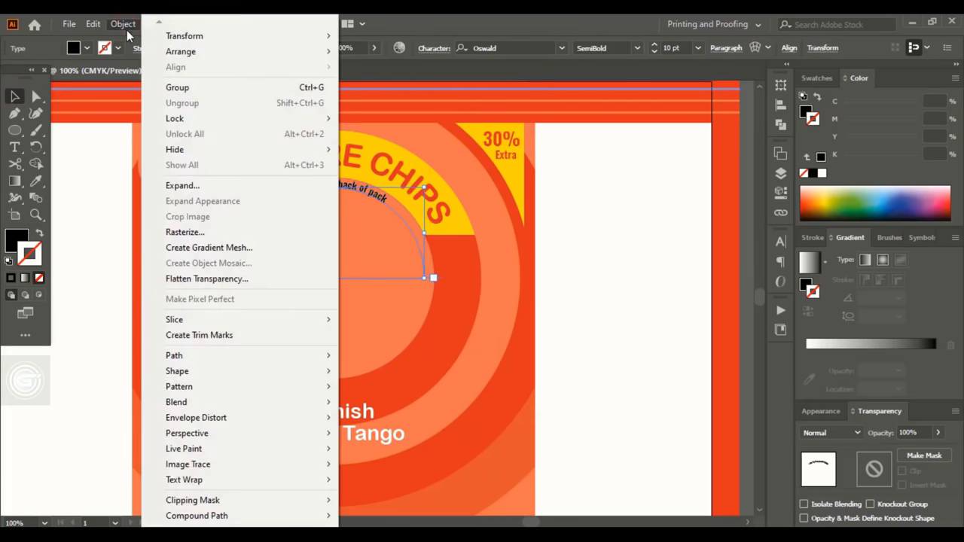
{"action": "left_click", "coordinate": [386, 24]}
{"action": "left_click", "coordinate": [155, 23]}
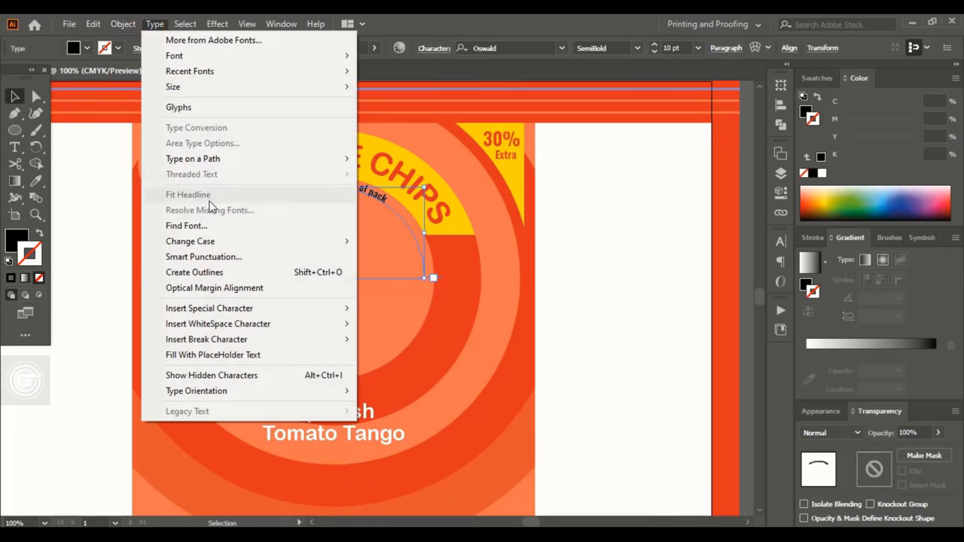
{"action": "mouse_move", "coordinate": [271, 170]}
{"action": "left_click", "coordinate": [399, 241]}
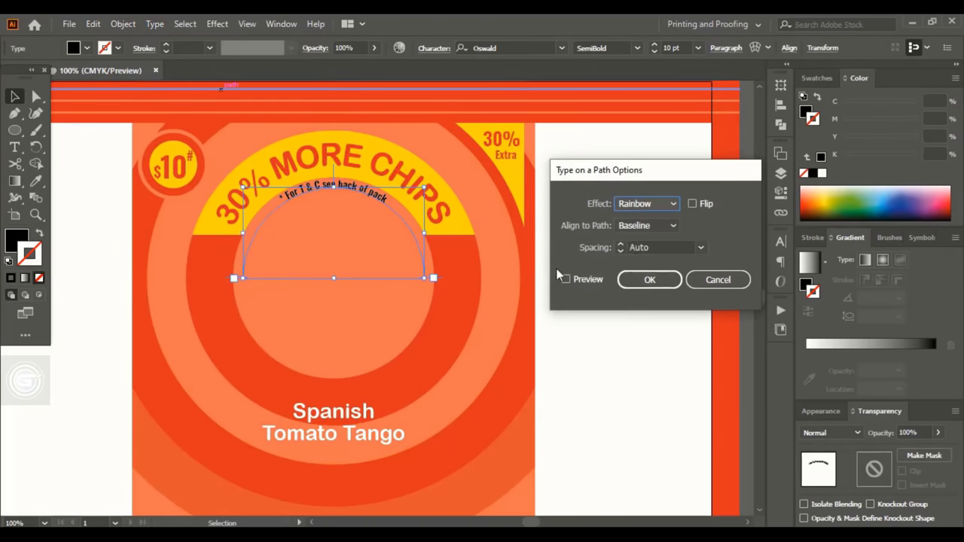
{"action": "left_click", "coordinate": [642, 225]}
{"action": "left_click", "coordinate": [642, 273]}
{"action": "left_click", "coordinate": [650, 280]}
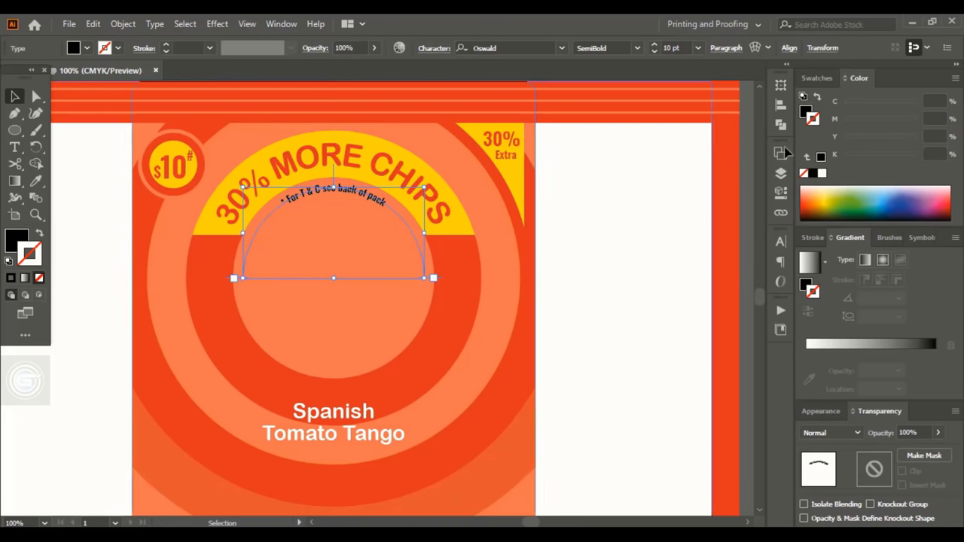
Step: Give the curved terms text a white fill and no stroke
{"action": "left_click", "coordinate": [823, 174]}
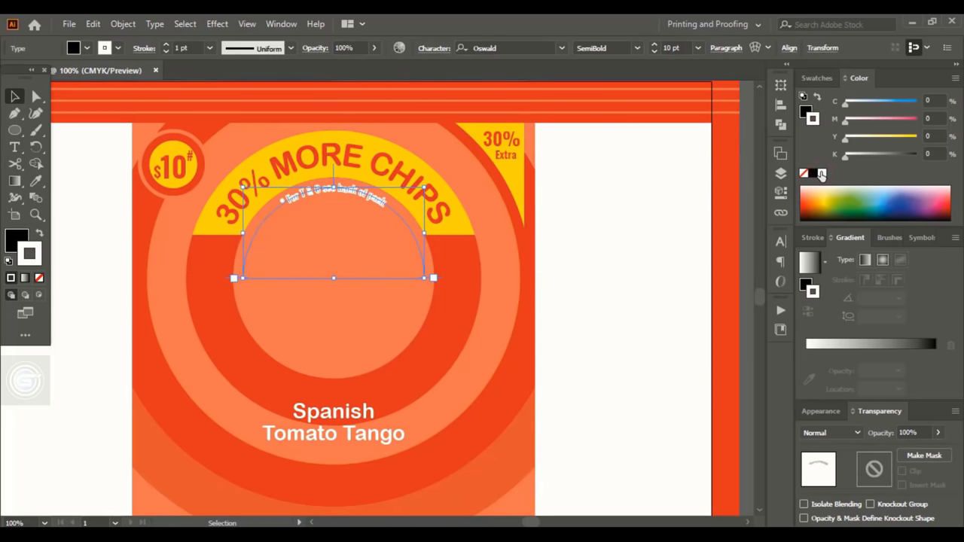
{"action": "left_click", "coordinate": [40, 278]}
{"action": "left_click", "coordinate": [17, 238]}
{"action": "left_click", "coordinate": [822, 174]}
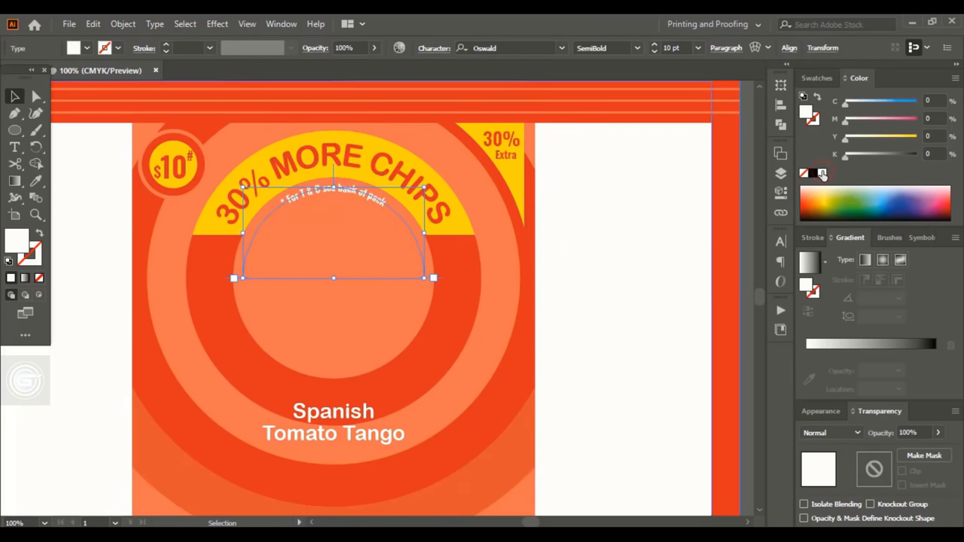
Step: Set the curved terms text in Myriad Pro Regular with tracking of 100
{"action": "left_click", "coordinate": [781, 241]}
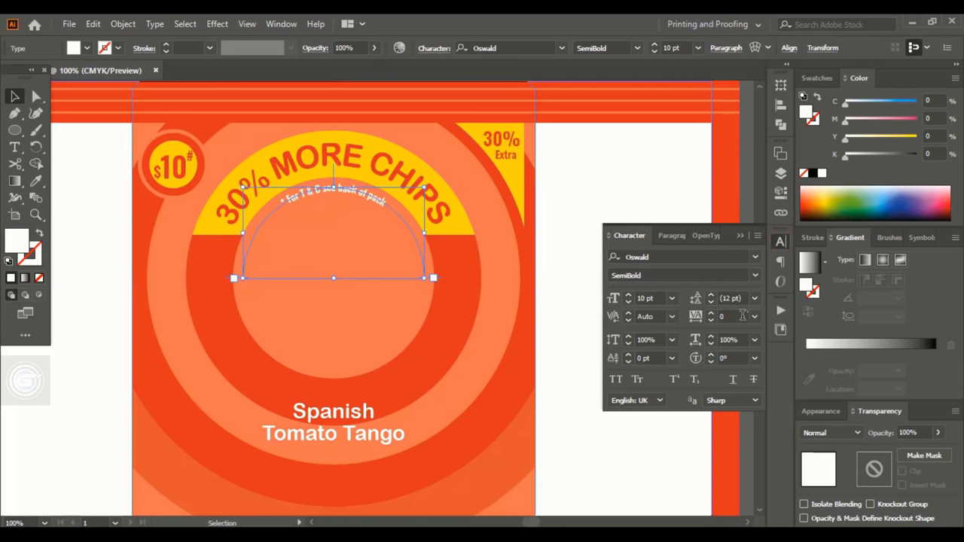
{"action": "left_click", "coordinate": [755, 257]}
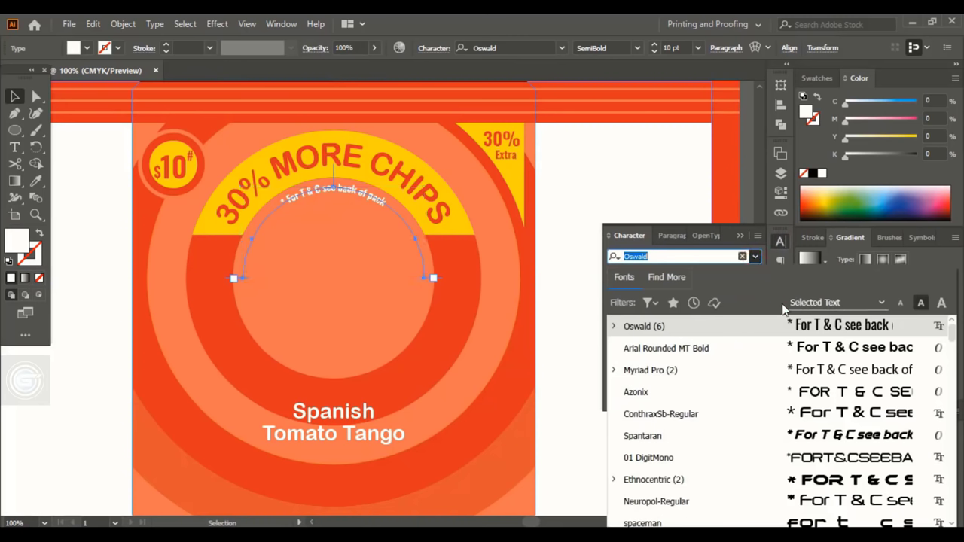
{"action": "left_click", "coordinate": [813, 374]}
{"action": "left_click", "coordinate": [684, 322]}
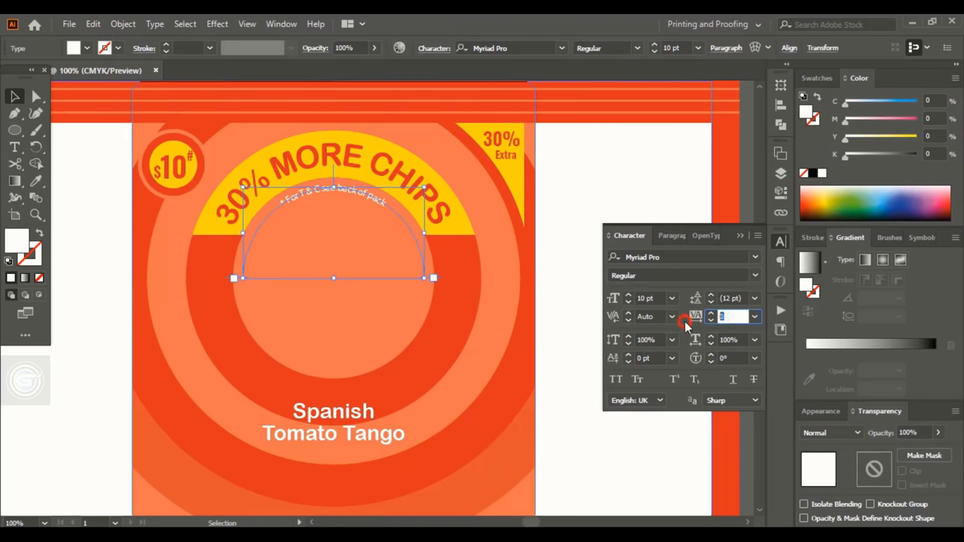
{"action": "key", "text": "Return"}
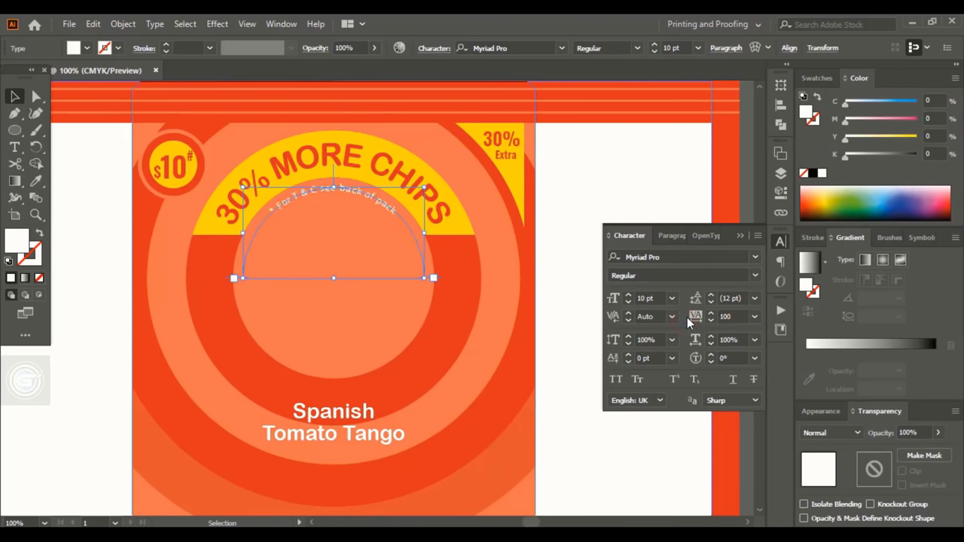
{"action": "left_click", "coordinate": [741, 236]}
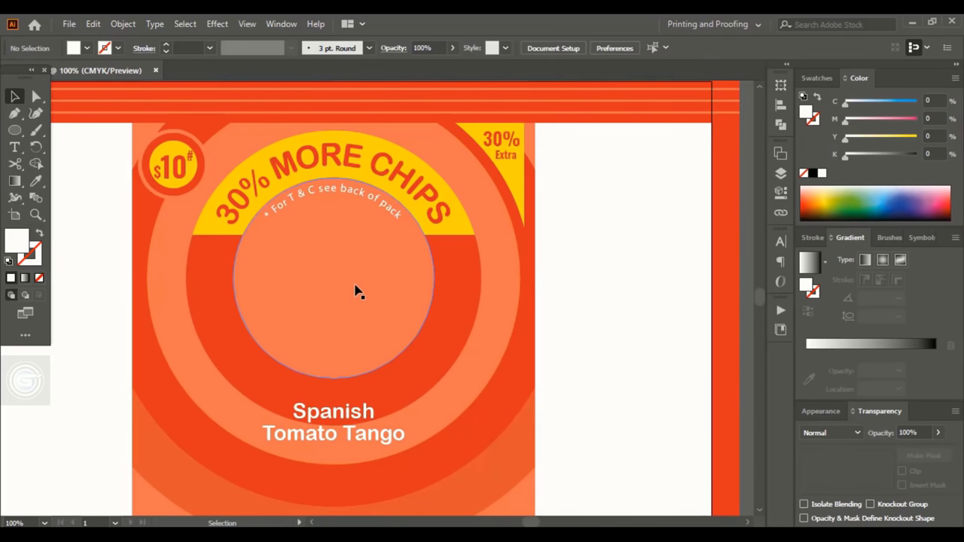
Step: Fill the large central circle with a radial gradient from pink at the centre to red at the edge
{"action": "left_click", "coordinate": [356, 286]}
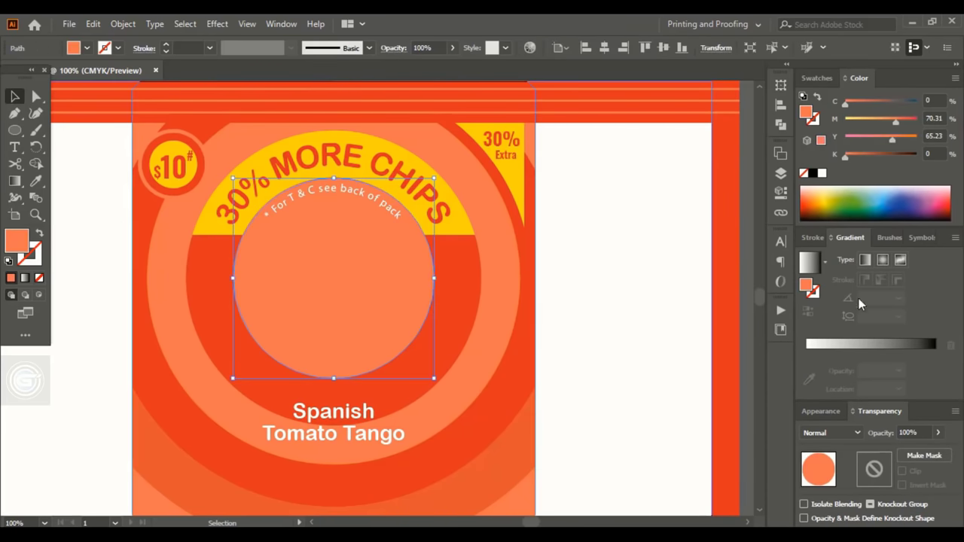
{"action": "left_click", "coordinate": [862, 343]}
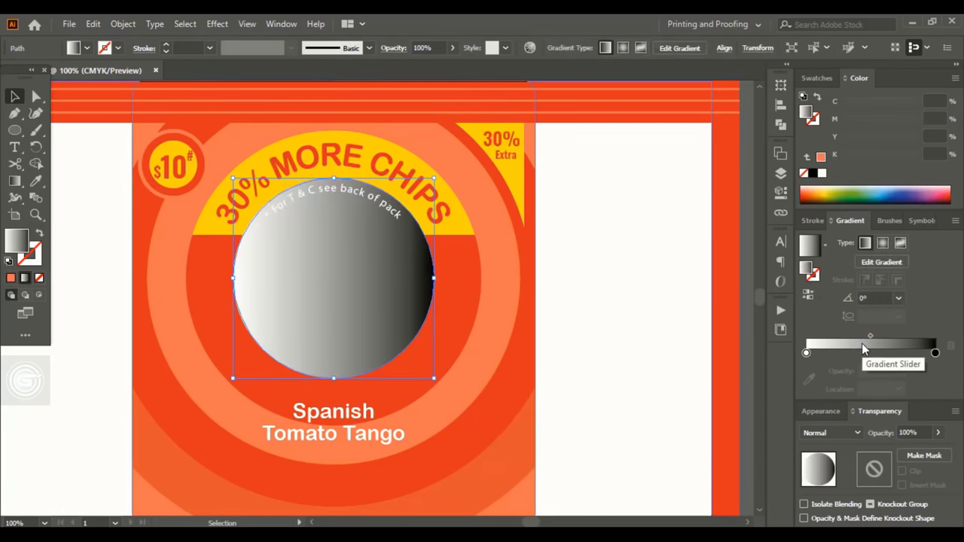
{"action": "double_click", "coordinate": [808, 353]}
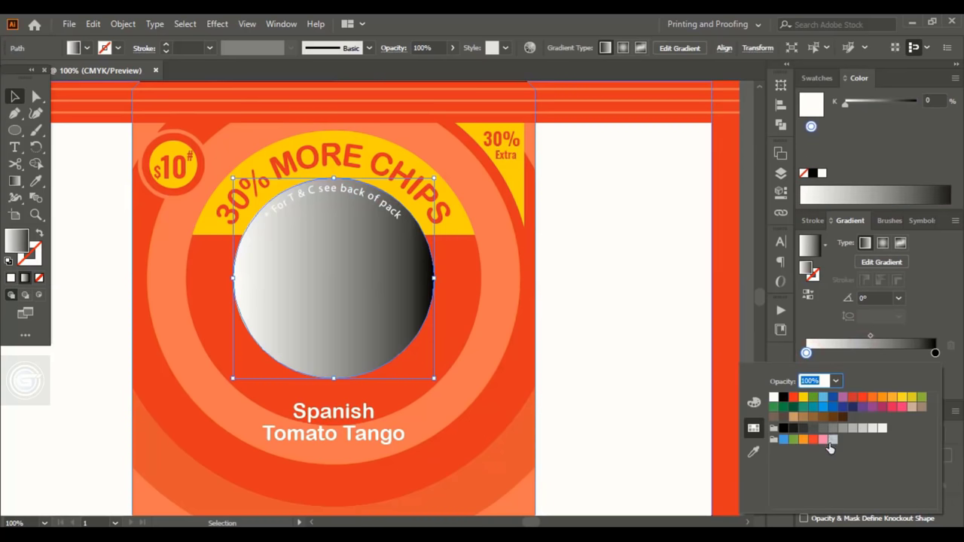
{"action": "left_click", "coordinate": [829, 444]}
{"action": "left_click", "coordinate": [937, 356]}
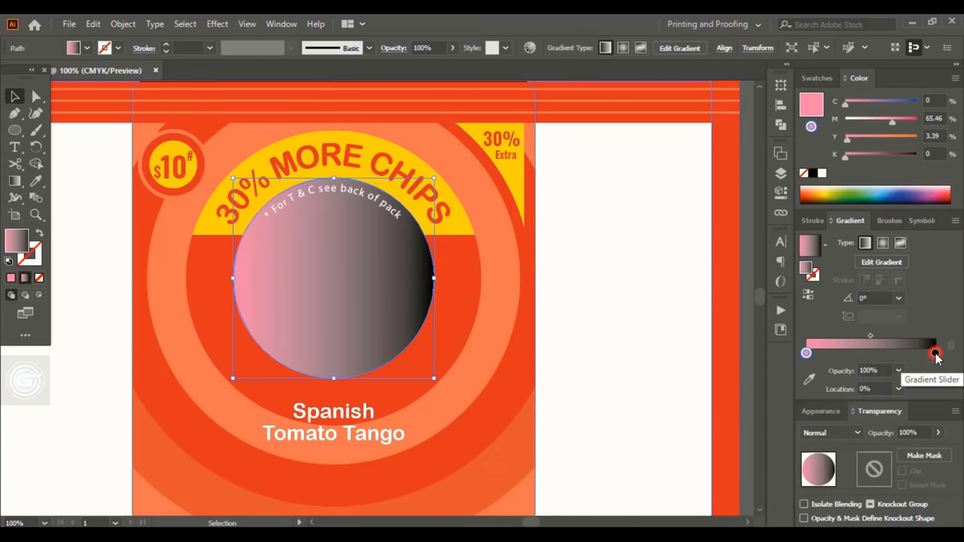
{"action": "double_click", "coordinate": [937, 353]}
{"action": "left_click", "coordinate": [862, 399]}
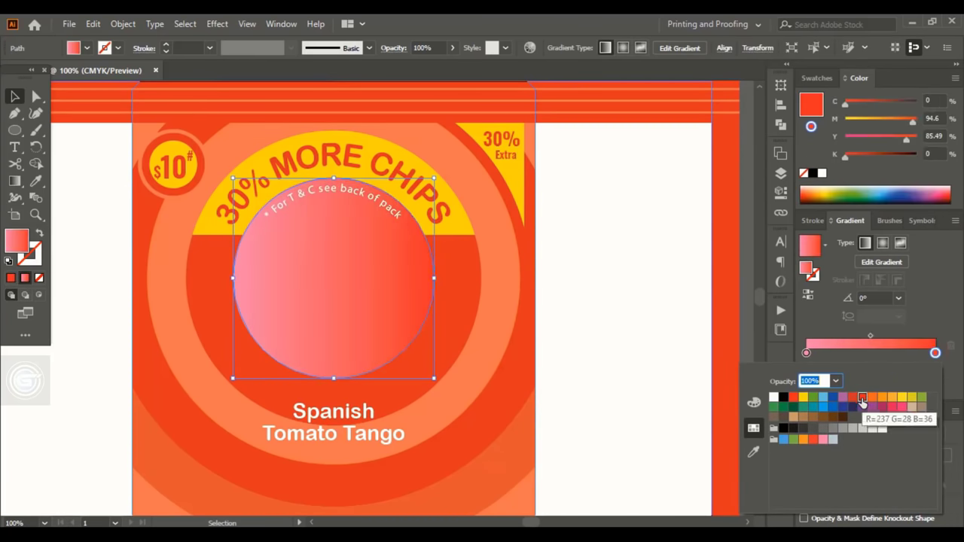
{"action": "left_click", "coordinate": [883, 244]}
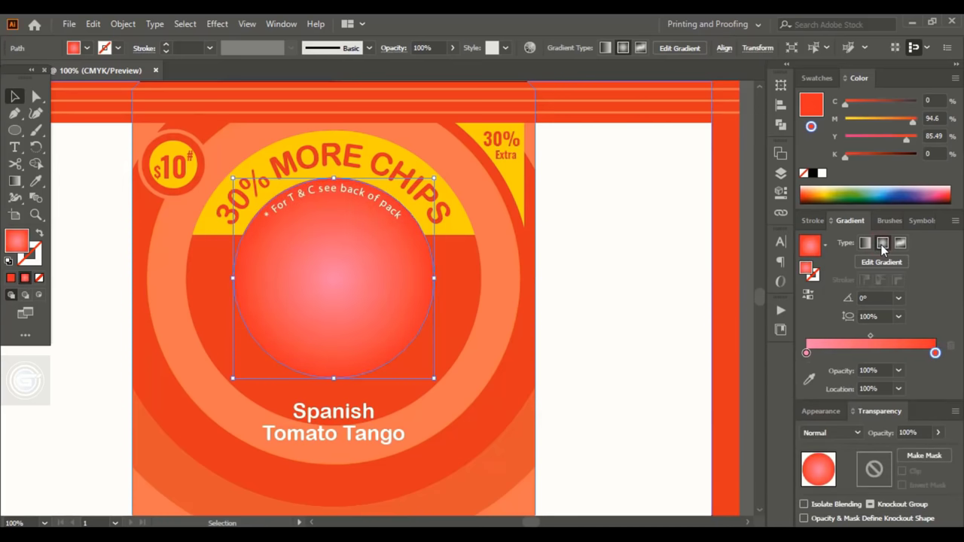
Step: Try magenta and red for the radial gradient's centre colour, and settle on orange
{"action": "double_click", "coordinate": [807, 353]}
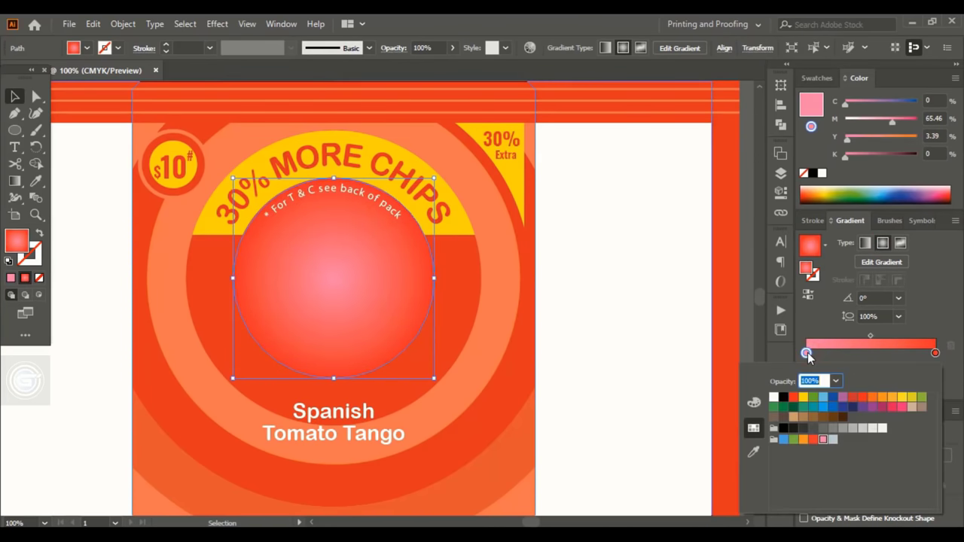
{"action": "left_click", "coordinate": [843, 399]}
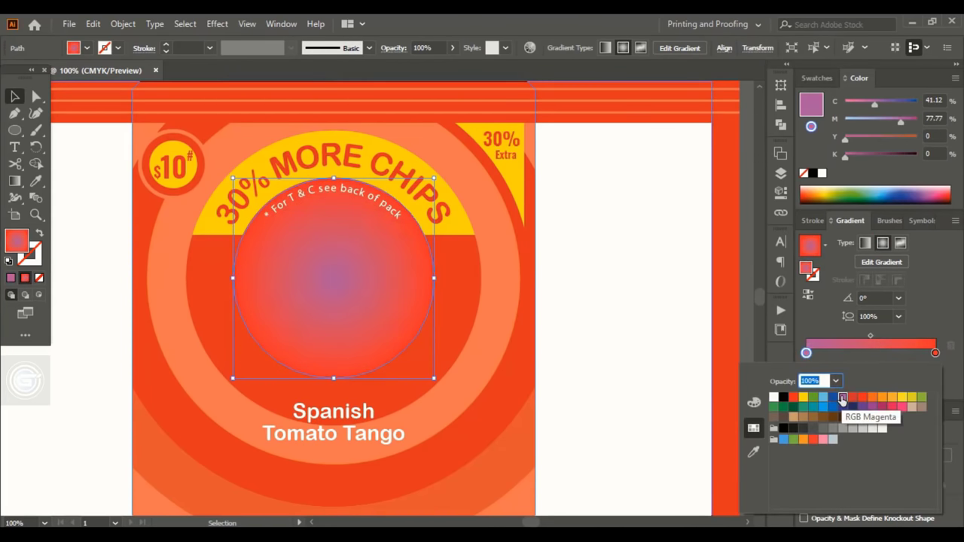
{"action": "left_click", "coordinate": [863, 399]}
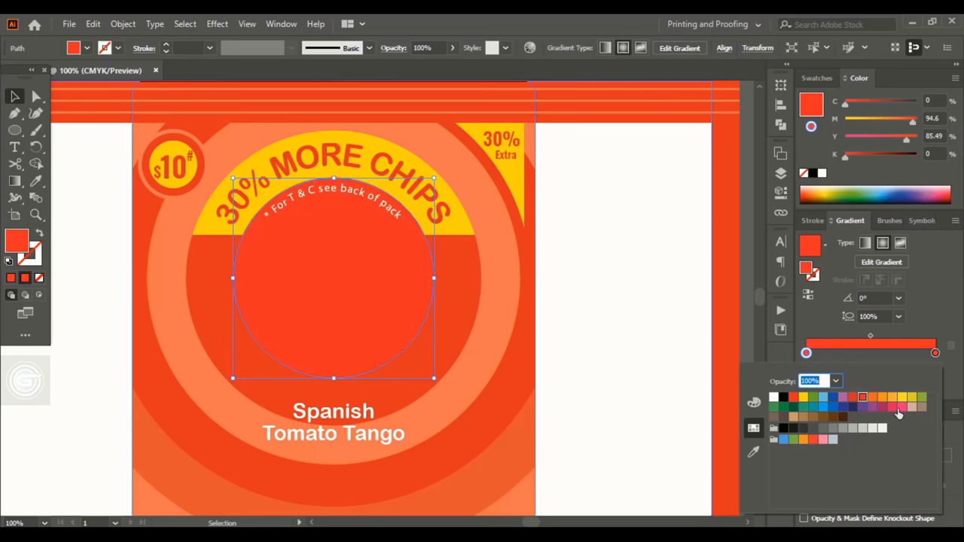
{"action": "left_click", "coordinate": [882, 398]}
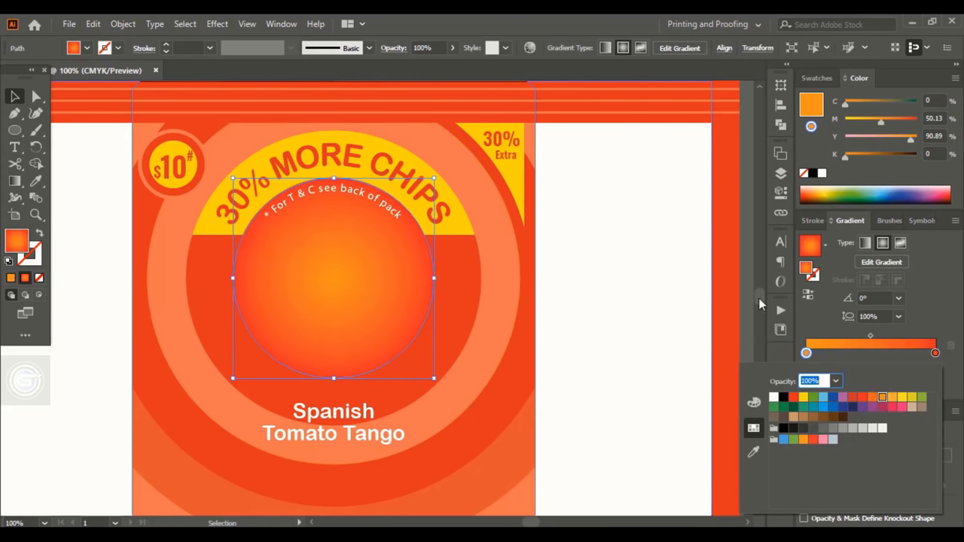
{"action": "left_click", "coordinate": [679, 223]}
{"action": "left_click", "coordinate": [640, 235]}
Step: Draw a white square about 1.06 cm wide in the packet front's lower-left corner, just above the striped band
{"action": "left_click", "coordinate": [443, 448]}
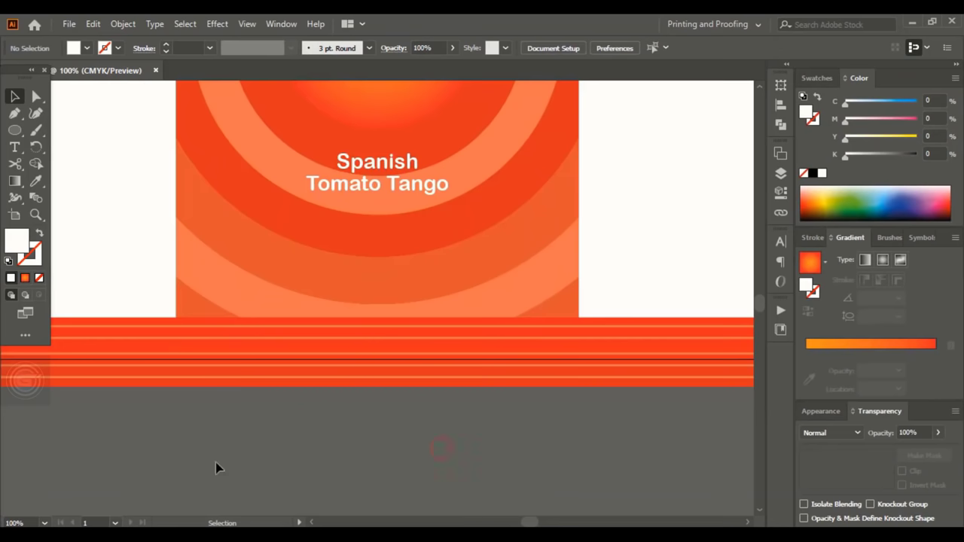
{"action": "left_click_drag", "start_coordinate": [15, 130], "coordinate": [59, 129]}
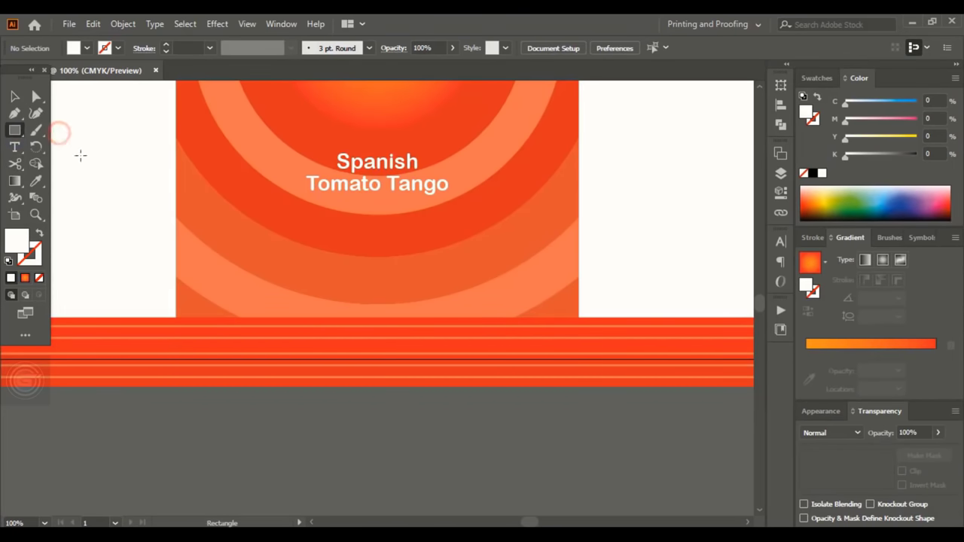
{"action": "mouse_move", "coordinate": [206, 318]}
{"action": "left_mouse_down"}
{"action": "mouse_move", "coordinate": [201, 290]}
{"action": "mouse_move", "coordinate": [202, 307]}
{"action": "left_mouse_up"}
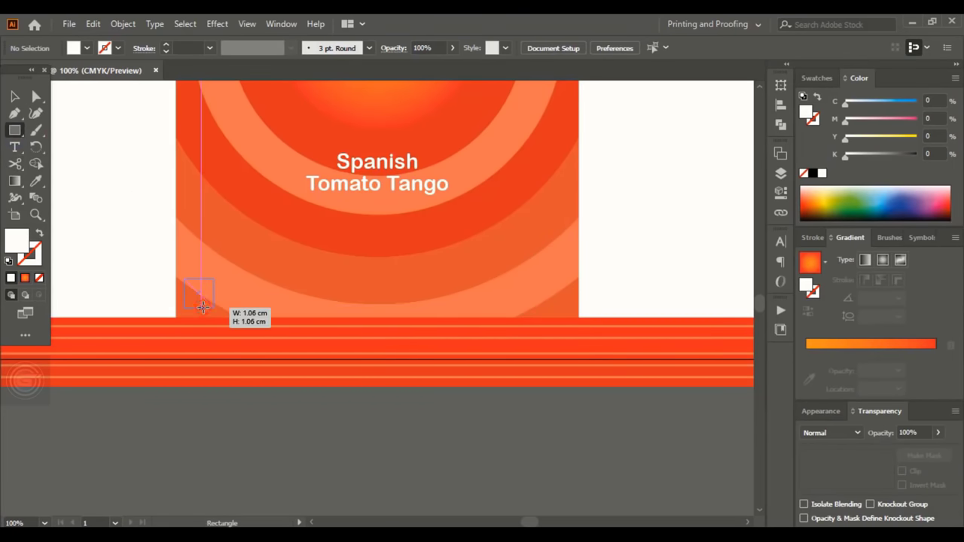
{"action": "left_click_drag", "start_coordinate": [203, 307], "coordinate": [202, 307]}
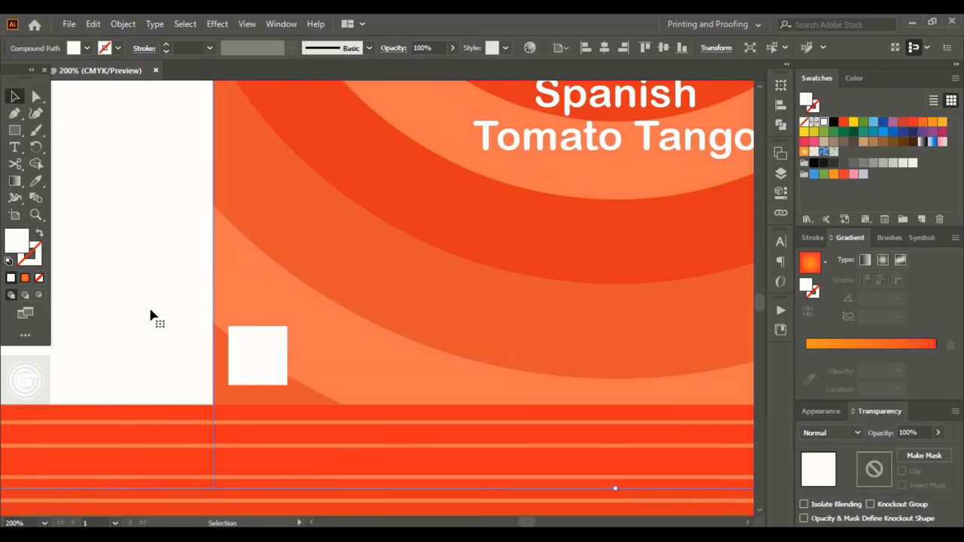
Step: Give the small white square a dark green stroke thicker than 1 pt
{"action": "left_click", "coordinate": [245, 354]}
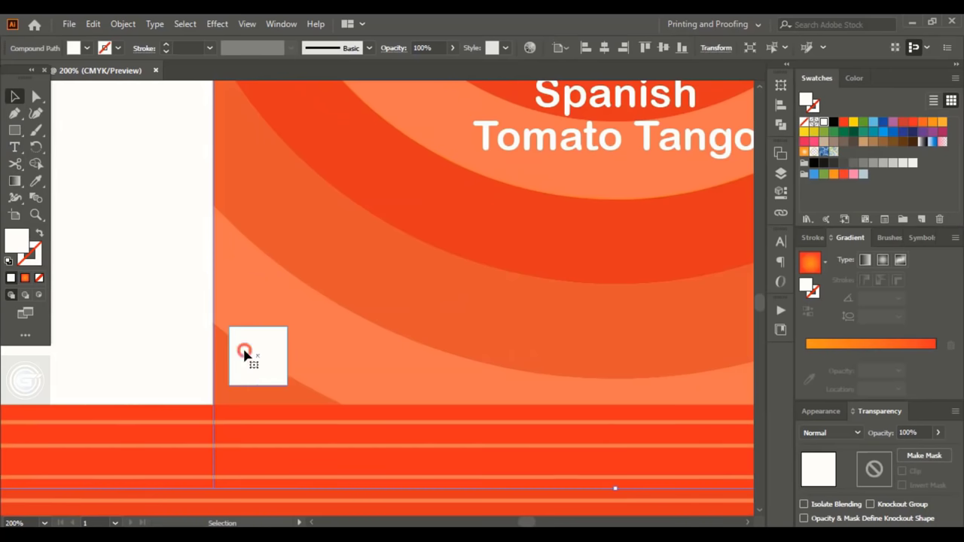
{"action": "left_click", "coordinate": [30, 260]}
{"action": "left_click", "coordinate": [11, 278]}
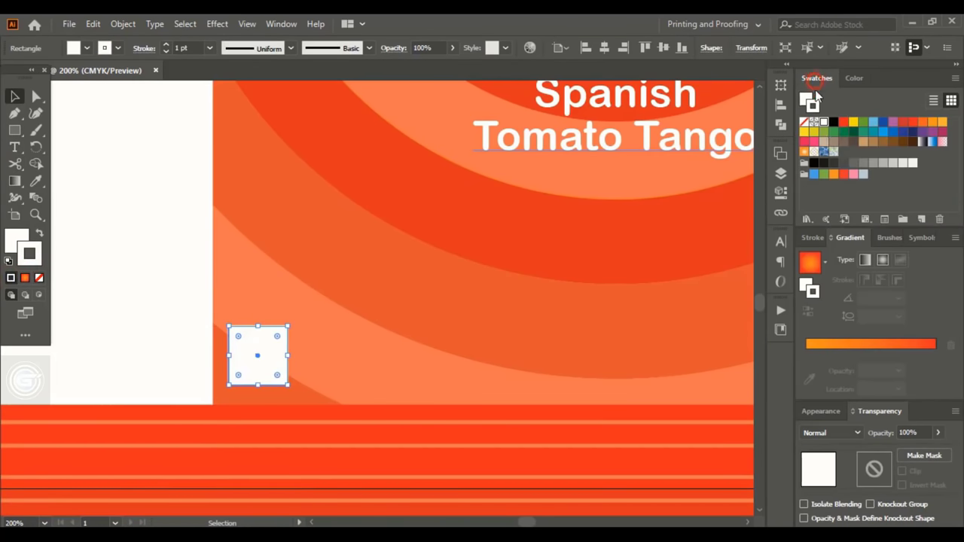
{"action": "left_click", "coordinate": [843, 133]}
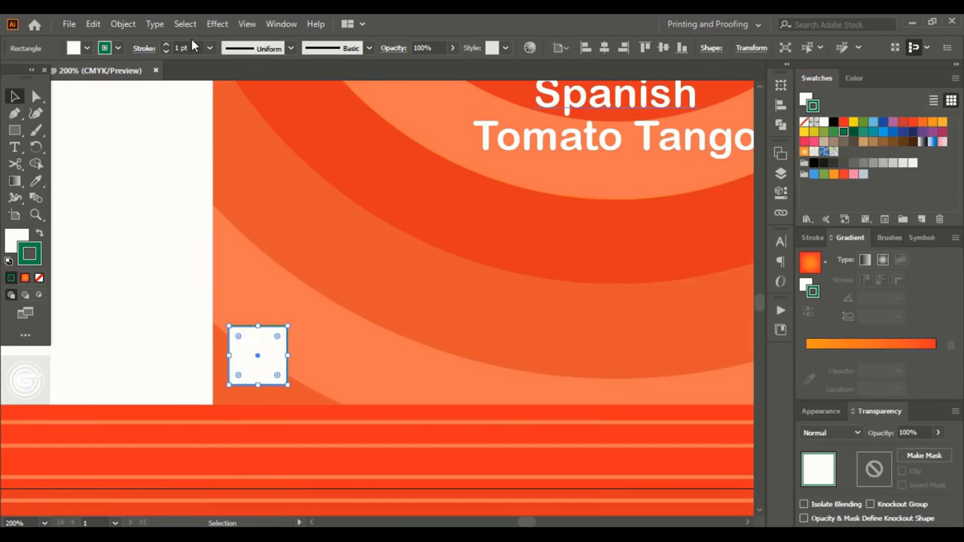
{"action": "left_click", "coordinate": [154, 278]}
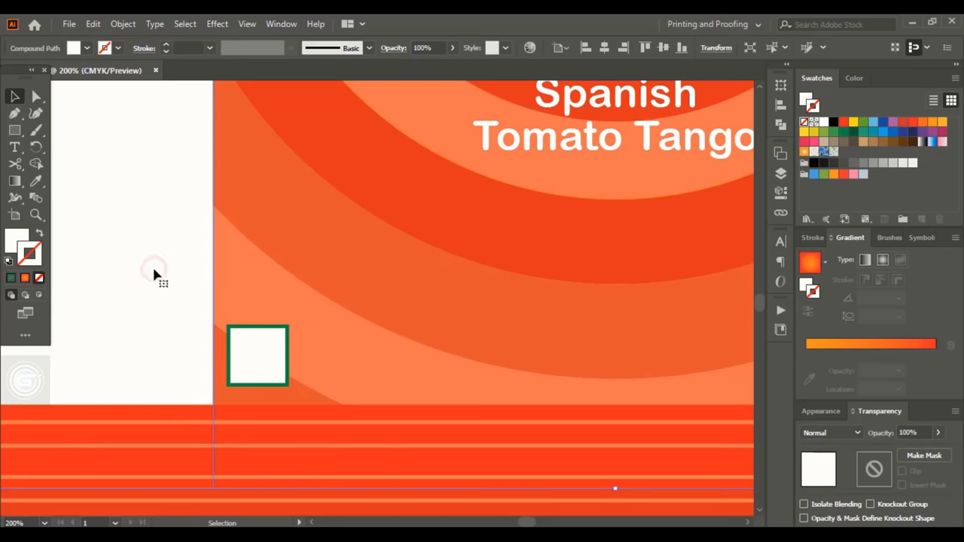
Step: Draw a small circle centred inside the white square, filled dark green like the square's border, with no stroke
{"action": "left_click", "coordinate": [15, 130]}
{"action": "left_click", "coordinate": [75, 144]}
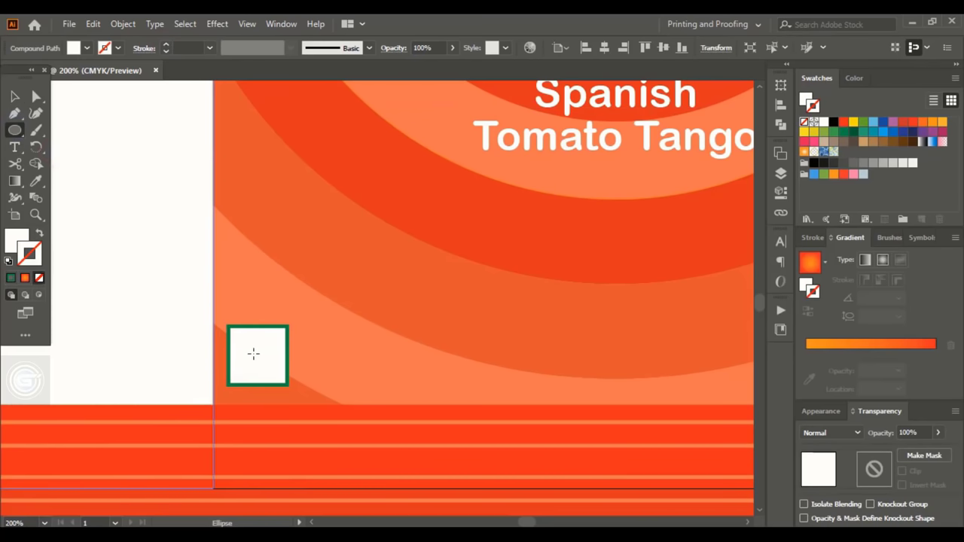
{"action": "left_click_drag", "start_coordinate": [254, 355], "coordinate": [271, 371]}
{"action": "left_click", "coordinate": [38, 187]}
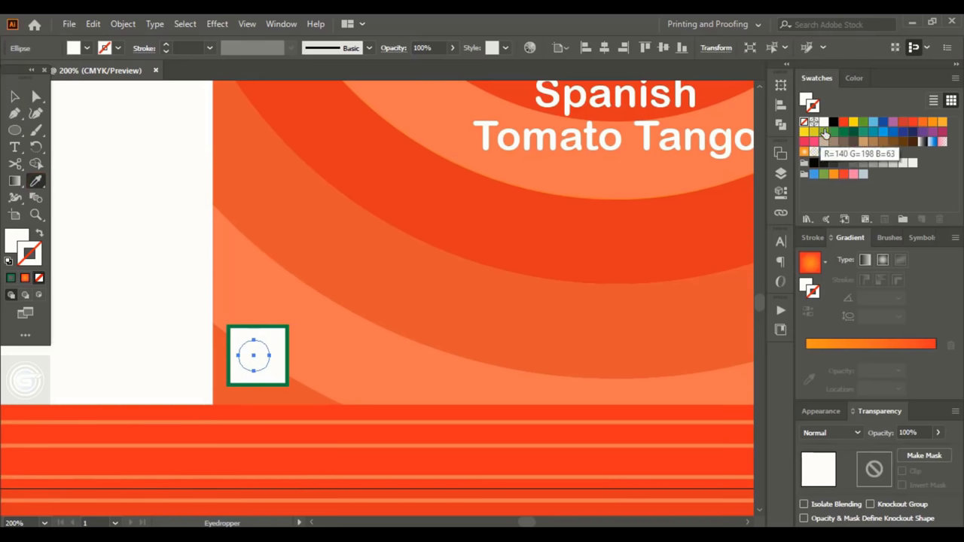
{"action": "left_click", "coordinate": [843, 135]}
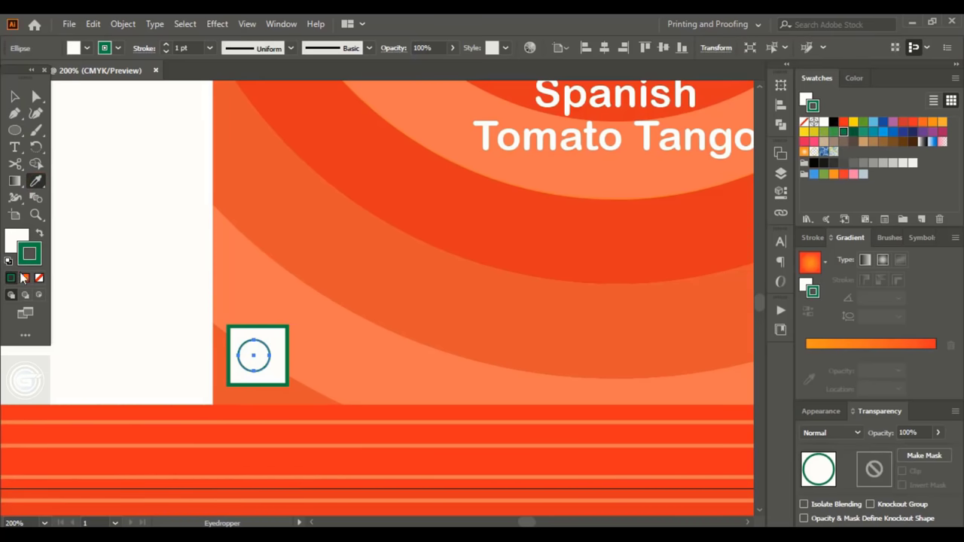
{"action": "left_click", "coordinate": [40, 278]}
{"action": "left_click", "coordinate": [817, 79]}
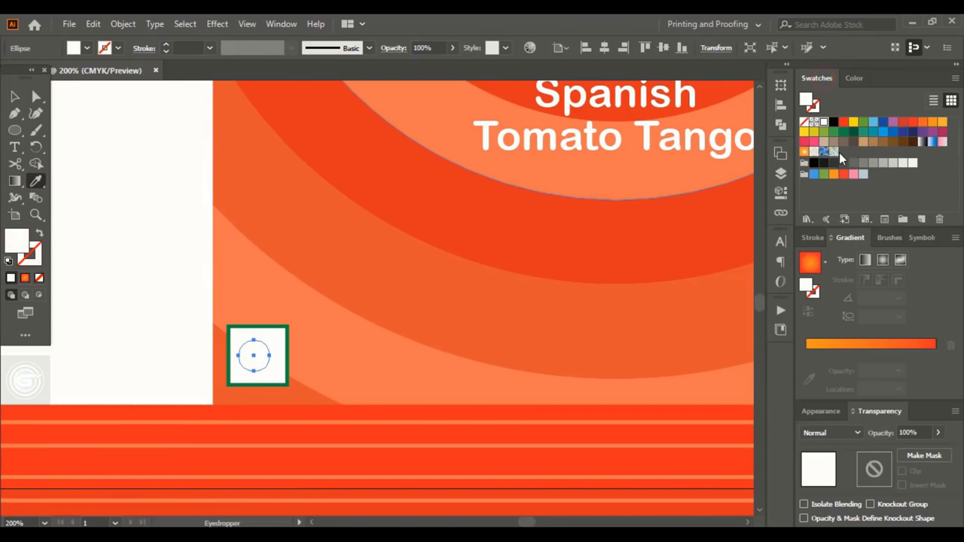
{"action": "left_click", "coordinate": [835, 133]}
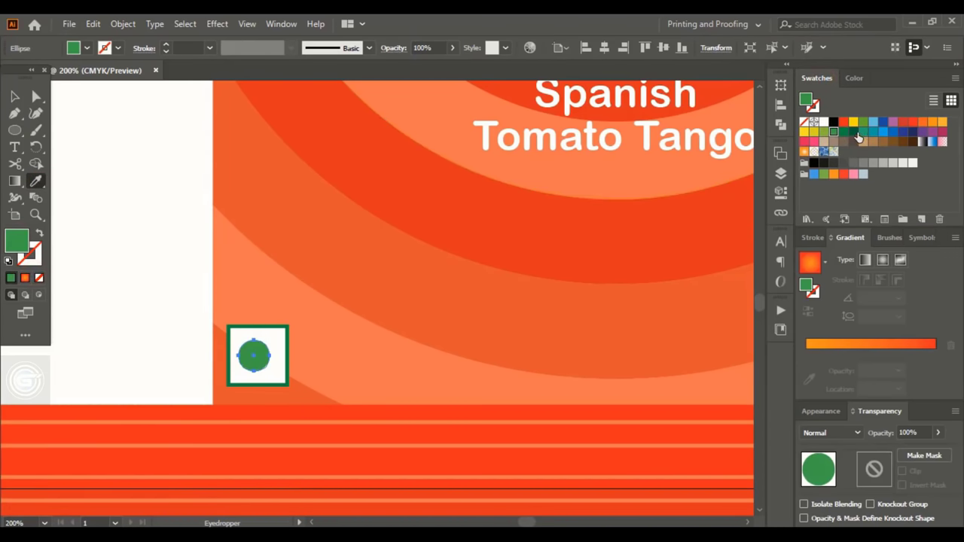
Step: Add the 11 pt Myriad Pro text "Potato Chips" beside the green dot symbol
{"action": "key", "text": "t"}
{"action": "left_click", "coordinate": [297, 359]}
{"action": "type", "text": "Potato"}
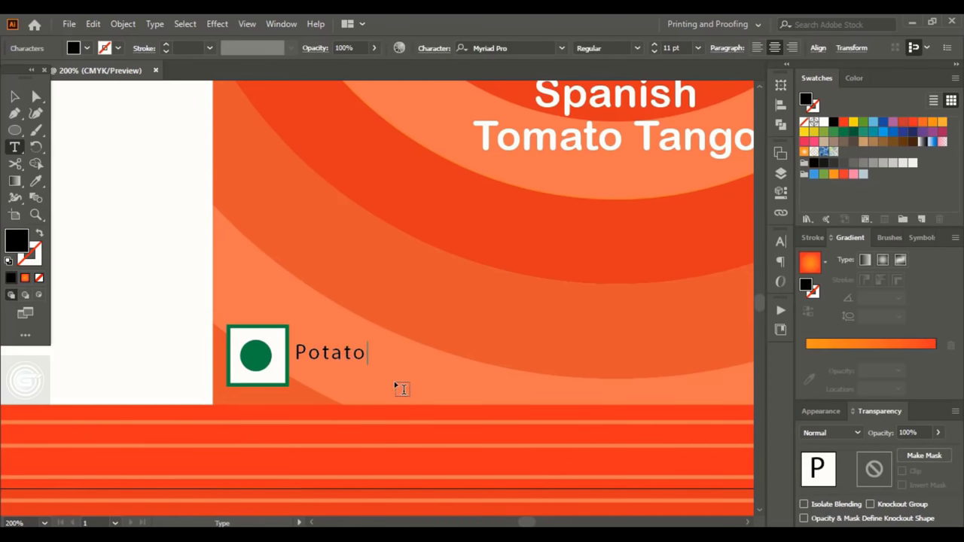
{"action": "type", "text": " C"}
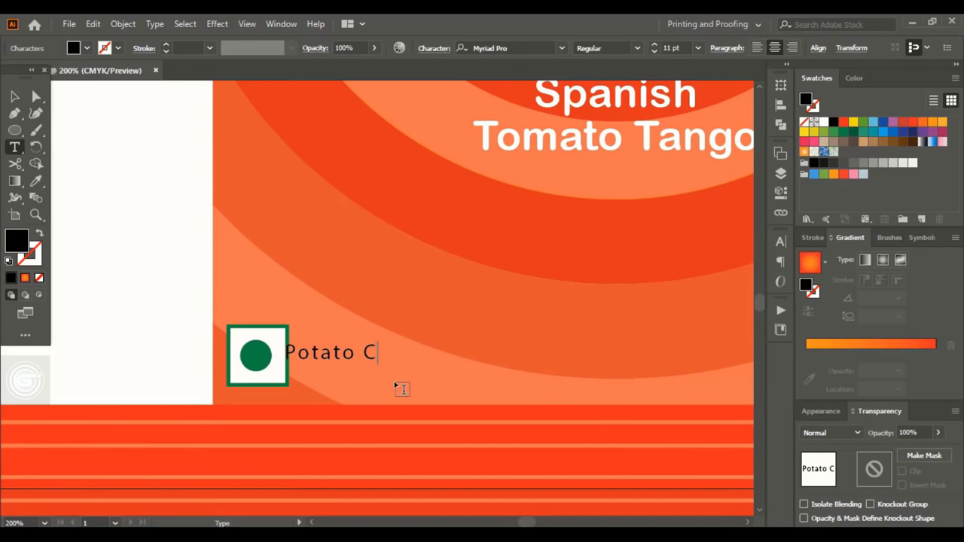
{"action": "type", "text": "hips"}
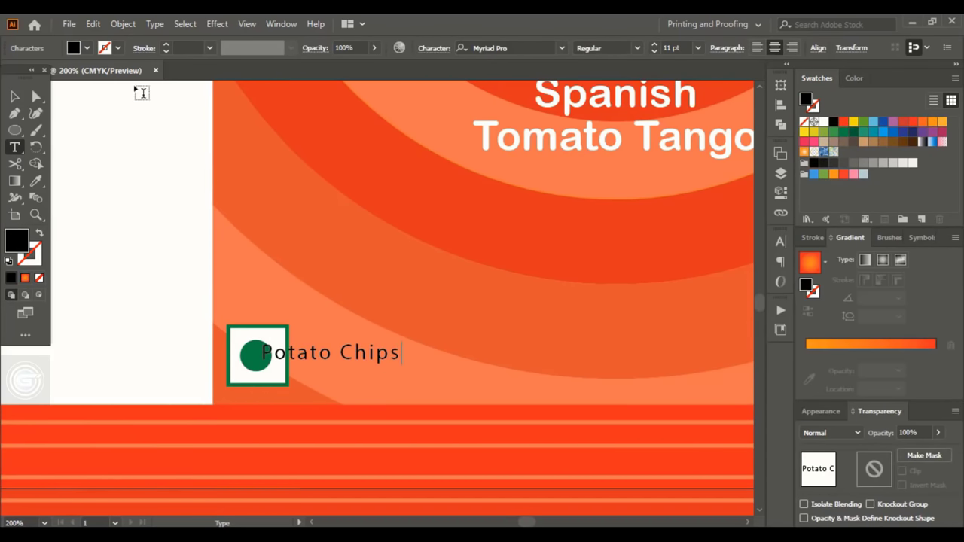
Step: Move the Potato Chips text clear of the green dot symbol and set its font to Arial Rounded MT Bold
{"action": "left_click", "coordinate": [14, 97]}
{"action": "left_click_drag", "start_coordinate": [361, 359], "coordinate": [395, 367]}
{"action": "left_click", "coordinate": [561, 47]}
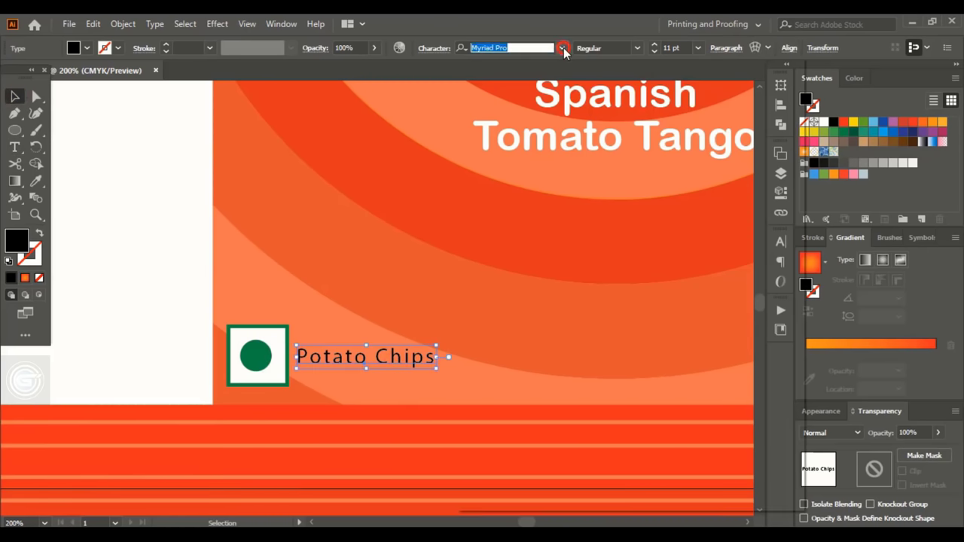
{"action": "left_click", "coordinate": [670, 167]}
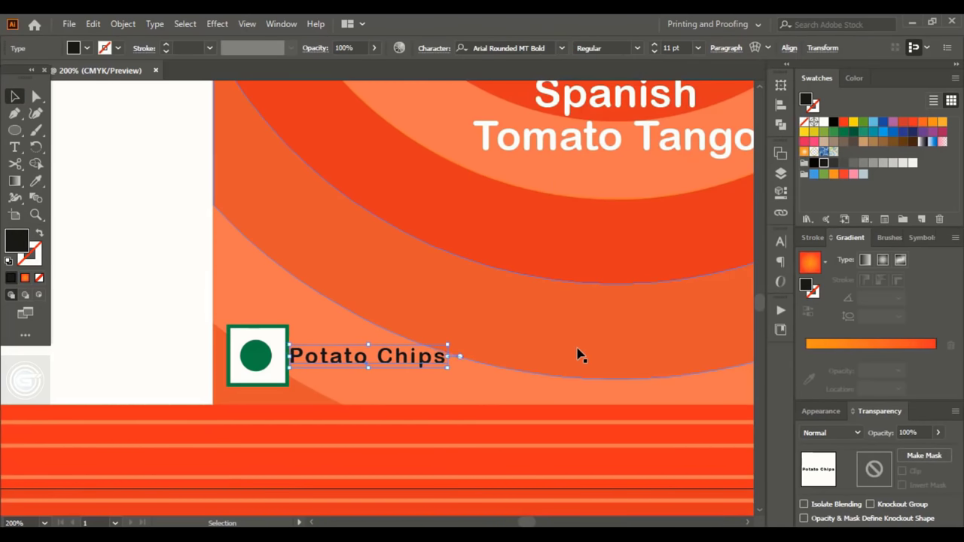
Step: Nudge the Potato Chips text slightly away from the vegetarian symbol and down toward the symbol's lower edge
{"action": "key", "text": "Right"}
{"action": "key", "text": "Right"}
{"action": "key", "text": "Right"}
{"action": "key", "text": "Right"}
{"action": "key", "text": "Right"}
{"action": "key", "text": "Down"}
{"action": "key", "text": "Down"}
{"action": "key", "text": "Down"}
{"action": "key", "text": "Down"}
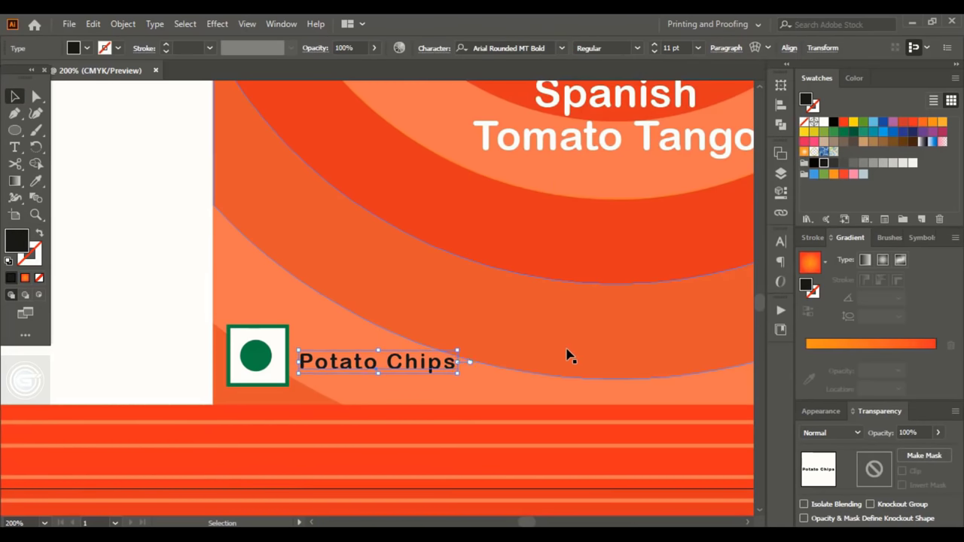
{"action": "key", "text": "Down"}
{"action": "key", "text": "Down"}
{"action": "key", "text": "Down"}
{"action": "key", "text": "Down"}
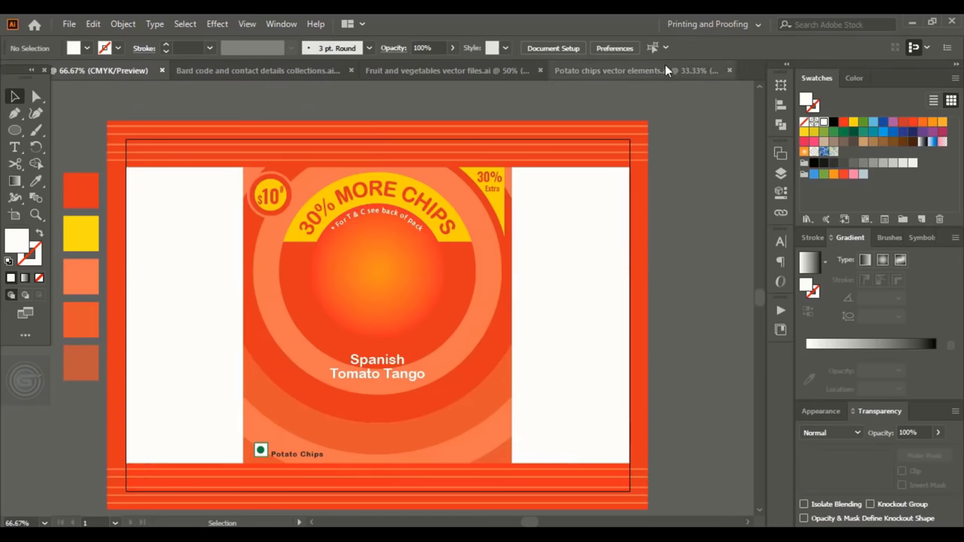
Step: Bring the Lay's logo from Potato chips vector elements.ai into the packet layout and centre it on the glowing circle
{"action": "left_click", "coordinate": [641, 70]}
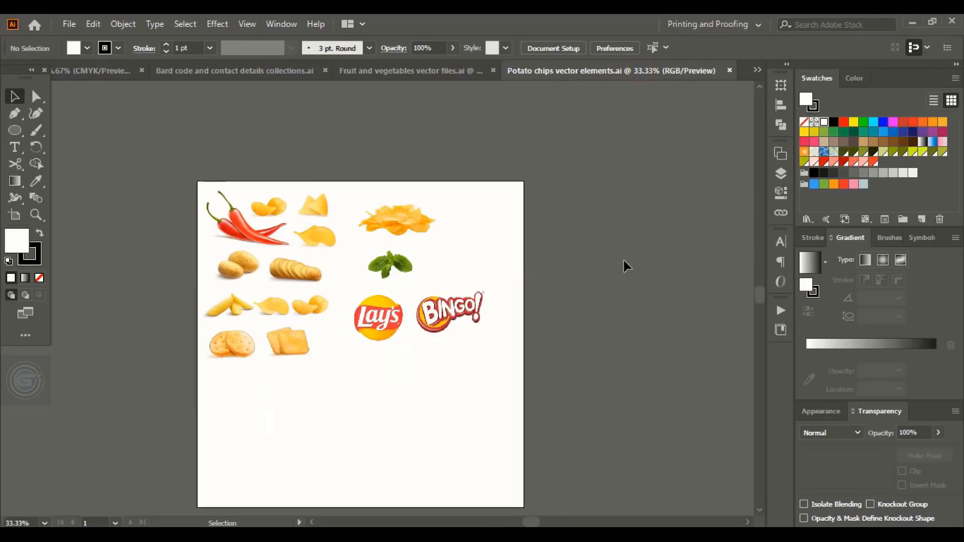
{"action": "left_click_drag", "start_coordinate": [378, 316], "coordinate": [99, 75]}
{"action": "left_click_drag", "start_coordinate": [378, 287], "coordinate": [378, 279]}
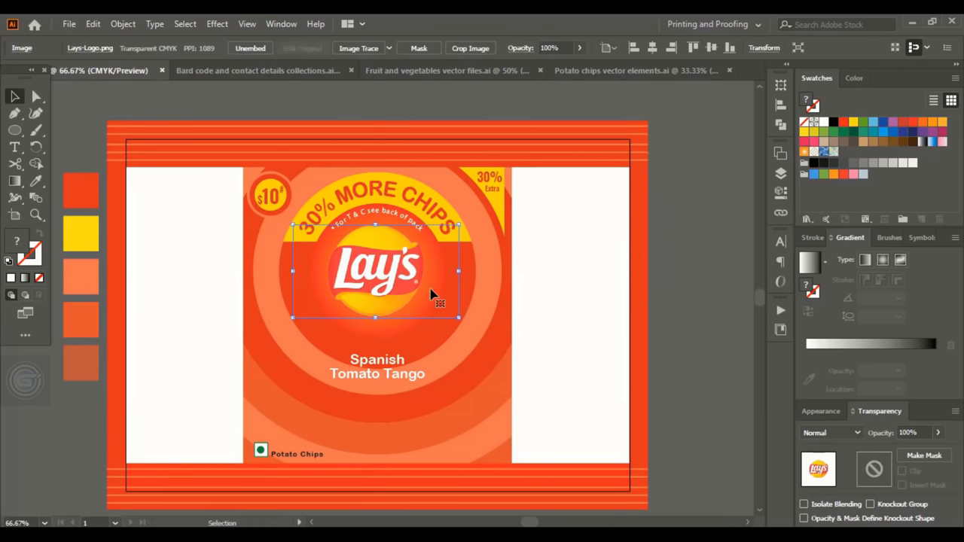
{"action": "key", "text": "Down"}
{"action": "key", "text": "Right"}
{"action": "key", "text": "Down"}
{"action": "key", "text": "Down"}
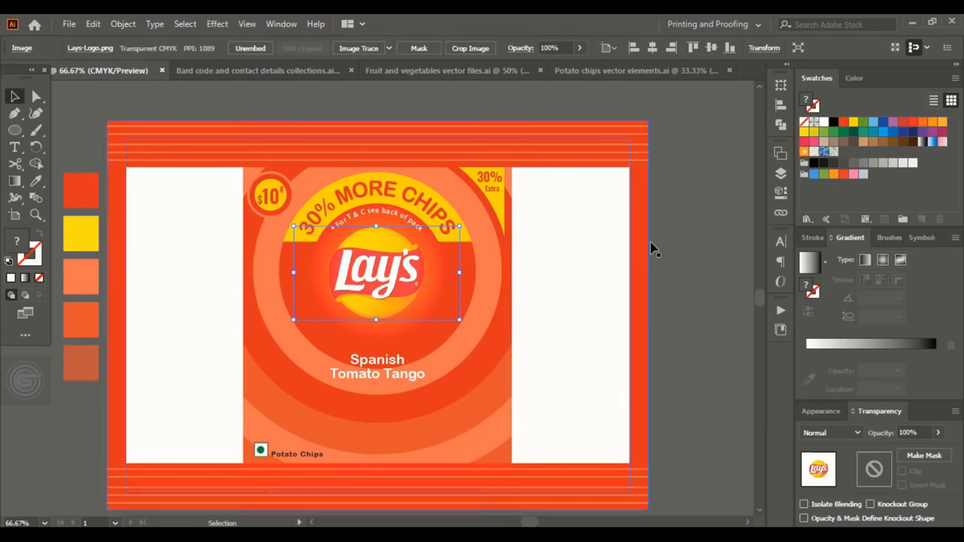
{"action": "left_click", "coordinate": [674, 231]}
Step: Bring a pair of ridged chips from Potato chips vector elements.ai into the packet and place it left of the Lay's logo
{"action": "left_click", "coordinate": [638, 72]}
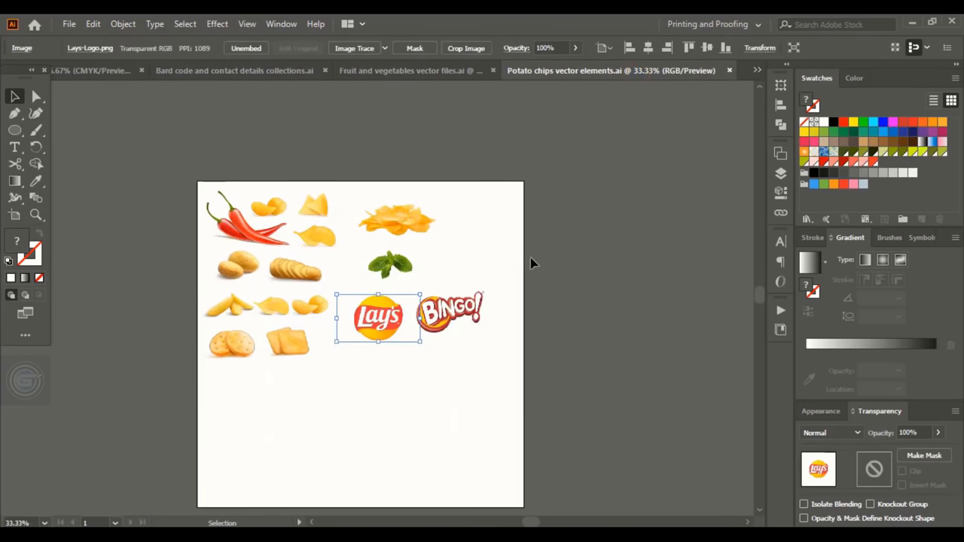
{"action": "left_click_drag", "start_coordinate": [270, 214], "coordinate": [326, 257]}
{"action": "mouse_move", "coordinate": [325, 257]}
{"action": "left_mouse_down"}
{"action": "mouse_move", "coordinate": [311, 271]}
{"action": "mouse_move", "coordinate": [315, 260]}
{"action": "left_mouse_up"}
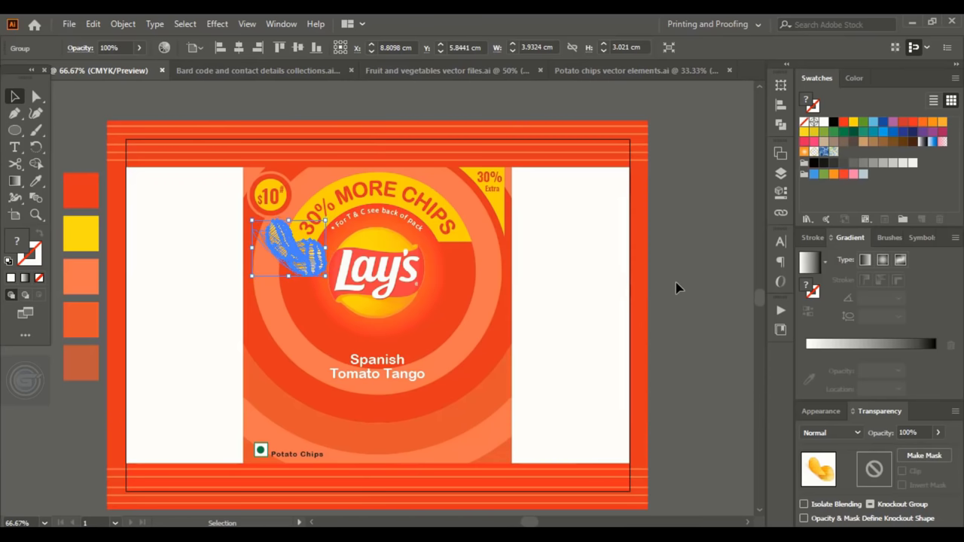
{"action": "key", "text": "Down"}
{"action": "key", "text": "Down"}
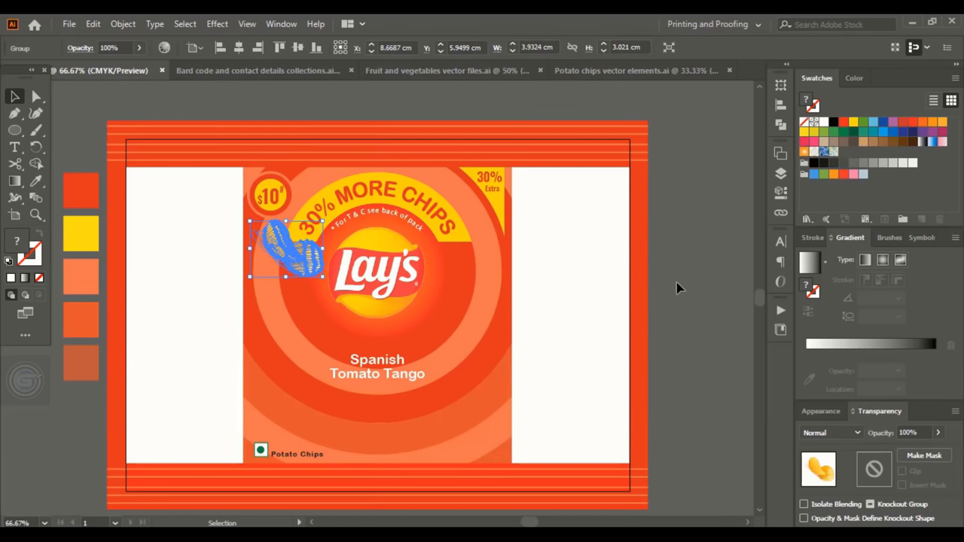
{"action": "left_click", "coordinate": [676, 258]}
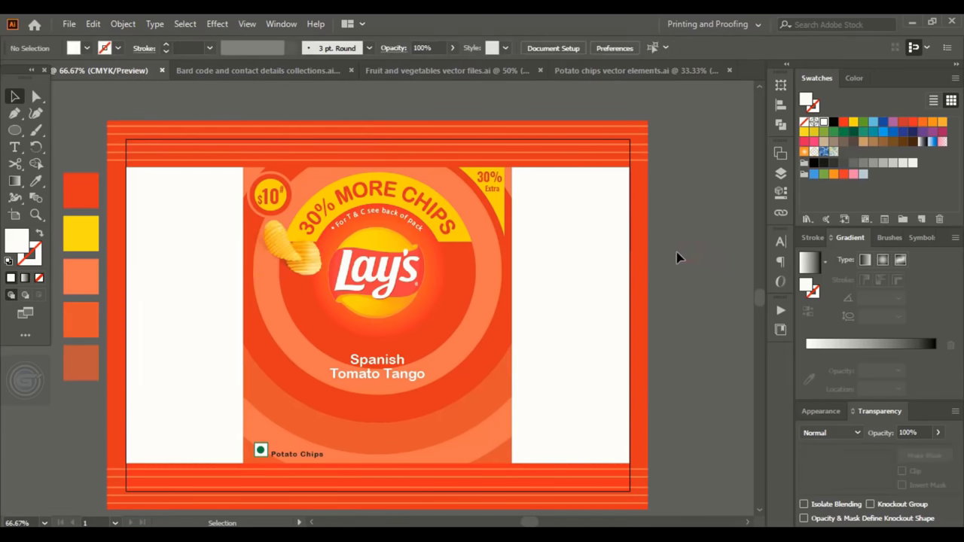
Step: Inside the chips group, move the upper-left chip down so it overlaps the other chip
{"action": "key", "text": "ctrl+plus"}
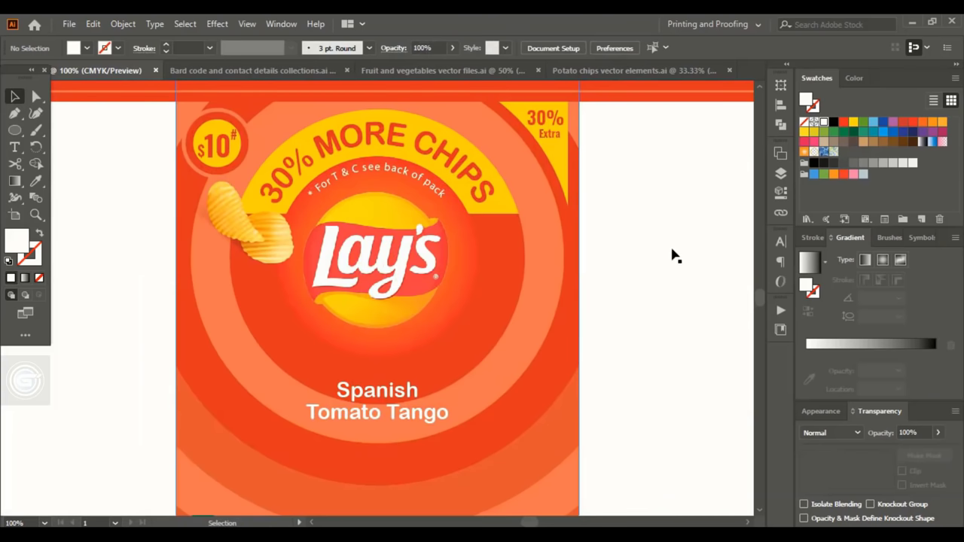
{"action": "double_click", "coordinate": [226, 212]}
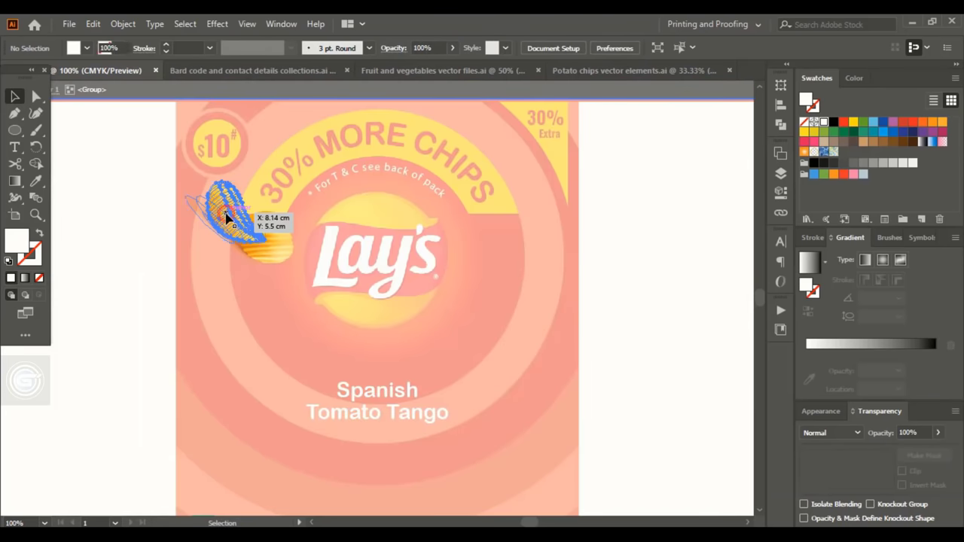
{"action": "mouse_move", "coordinate": [226, 214]}
{"action": "left_mouse_down"}
{"action": "mouse_move", "coordinate": [226, 205]}
{"action": "mouse_move", "coordinate": [215, 217]}
{"action": "mouse_move", "coordinate": [231, 241]}
{"action": "left_mouse_up"}
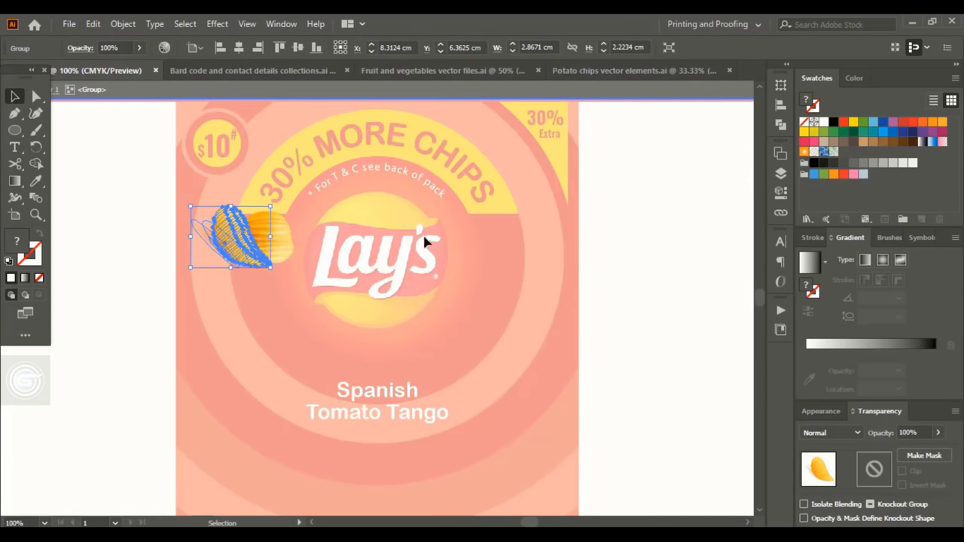
{"action": "double_click", "coordinate": [692, 240]}
Step: Reposition the chip pair between the promo arc's left end and the Lay's logo, and rotate it slightly
{"action": "left_click", "coordinate": [258, 252]}
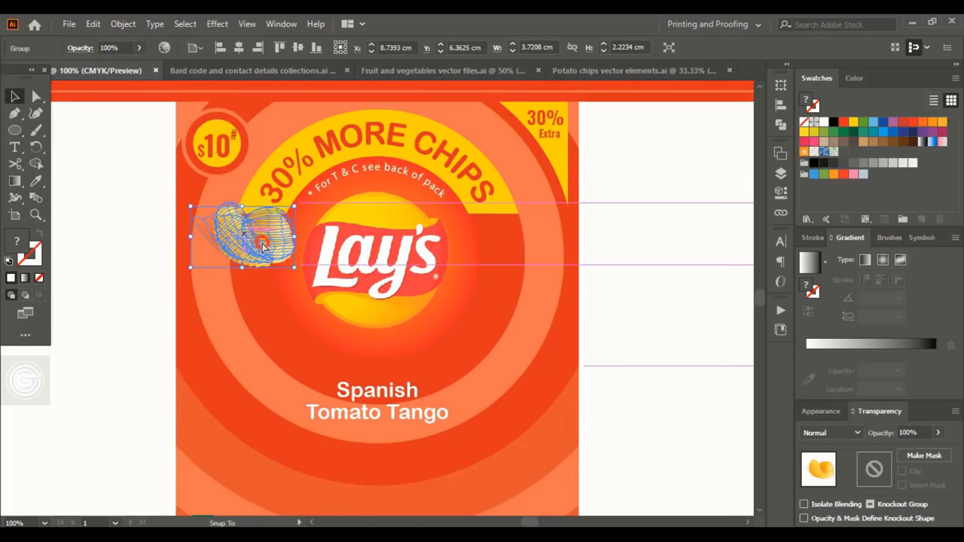
{"action": "left_click_drag", "start_coordinate": [263, 246], "coordinate": [255, 242]}
{"action": "key", "text": "Right"}
{"action": "key", "text": "Right"}
{"action": "key", "text": "Right"}
{"action": "key", "text": "Right"}
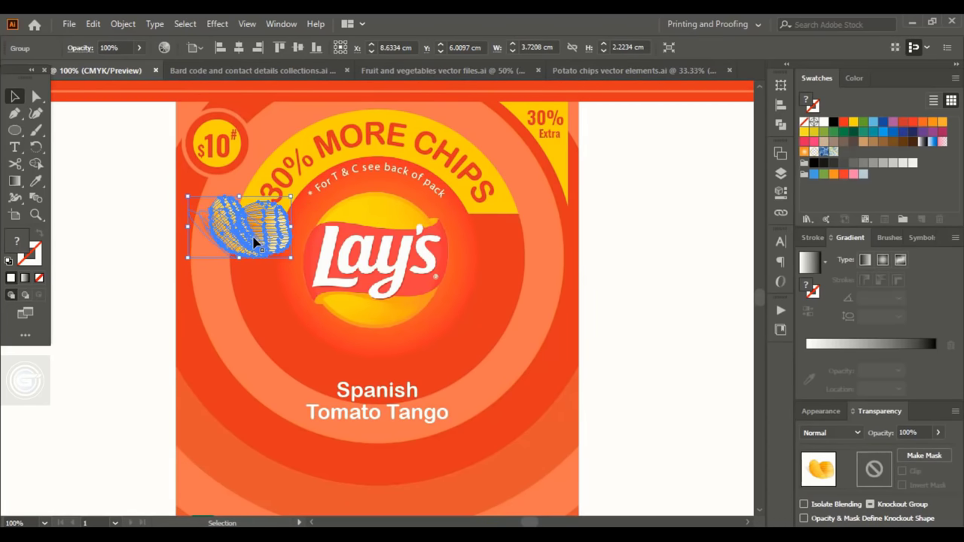
{"action": "key", "text": "Down"}
{"action": "key", "text": "Down"}
{"action": "key", "text": "Down"}
{"action": "key", "text": "Right"}
{"action": "left_click_drag", "start_coordinate": [295, 199], "coordinate": [325, 214]}
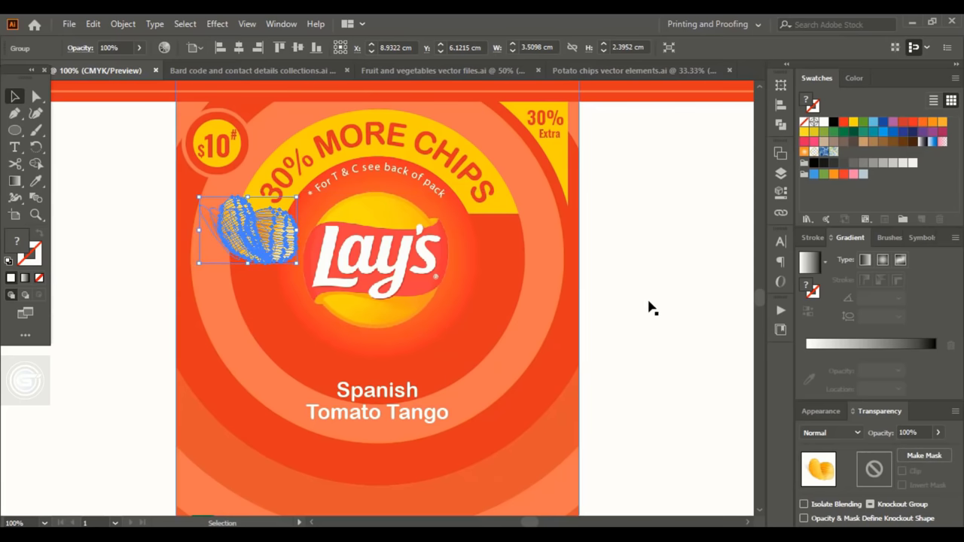
{"action": "left_click", "coordinate": [654, 279]}
Step: Copy the chip pair to the logo's right side, remove one chip from the copy, and enlarge and position the remaining chip
{"action": "left_click_drag", "start_coordinate": [274, 251], "coordinate": [498, 241]}
{"action": "double_click", "coordinate": [474, 232]}
{"action": "left_click", "coordinate": [474, 232]}
{"action": "double_click", "coordinate": [624, 245]}
{"action": "left_click", "coordinate": [517, 243]}
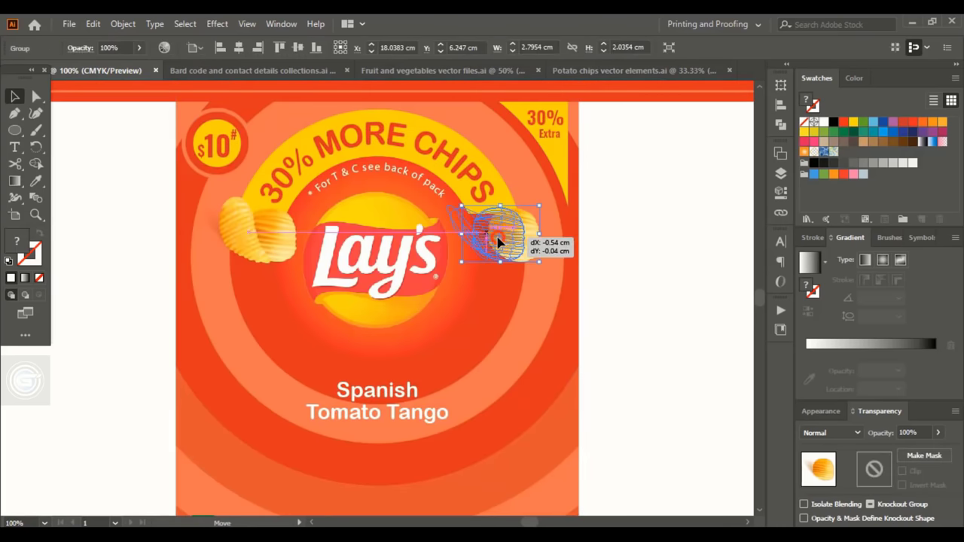
{"action": "left_click_drag", "start_coordinate": [525, 205], "coordinate": [540, 193]}
{"action": "left_click_drag", "start_coordinate": [513, 231], "coordinate": [503, 233]}
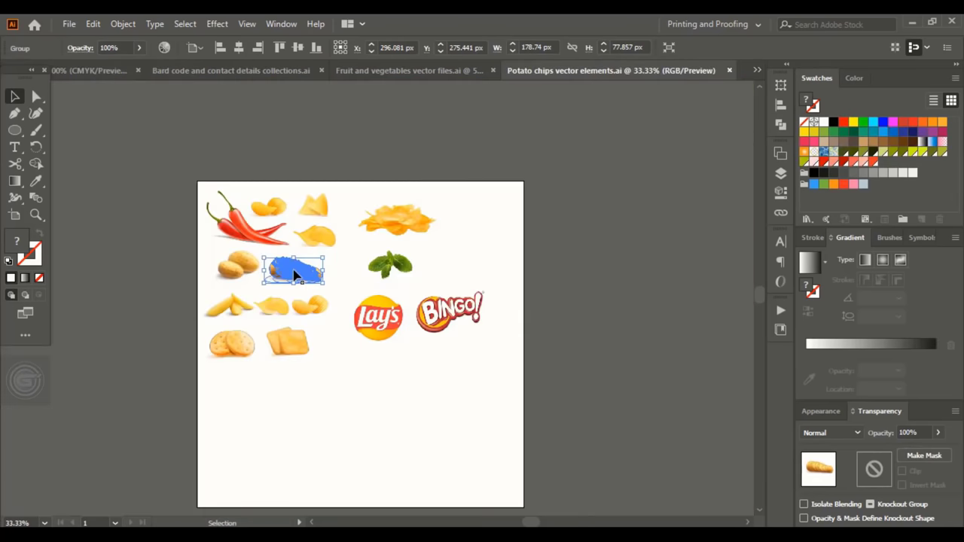
Step: Bring the sliced potato into the packet layout and enlarge it above the Potato Chips label
{"action": "left_click_drag", "start_coordinate": [294, 272], "coordinate": [97, 73]}
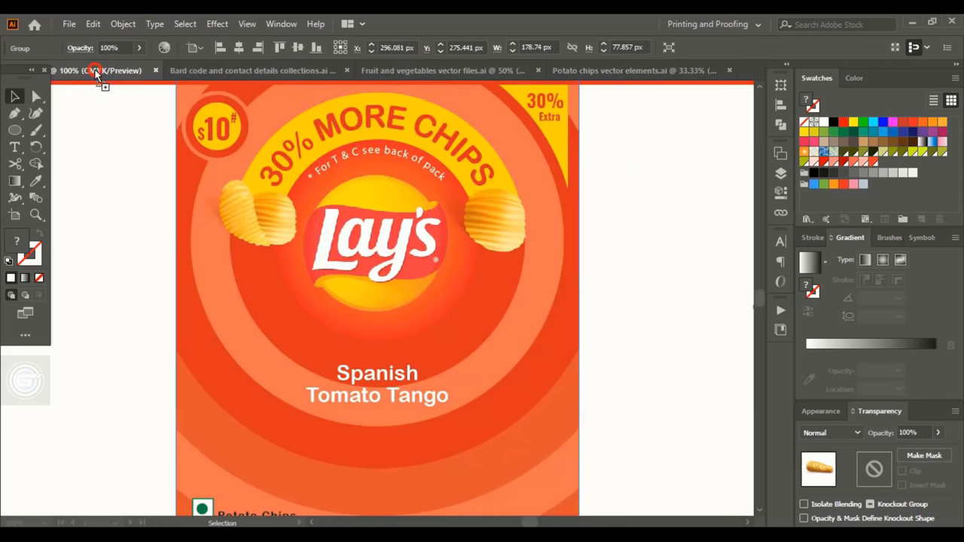
{"action": "left_click_drag", "start_coordinate": [249, 438], "coordinate": [272, 426]}
{"action": "scroll", "coordinate": [306, 414], "scroll_direction": "down", "scroll_amount": 2}
{"action": "left_click_drag", "start_coordinate": [291, 383], "coordinate": [308, 399]}
Step: Bring the two tomatoes from Fruit and vegetables vector files.ai into the packet front's lower-right area and enlarge them
{"action": "left_click", "coordinate": [440, 70]}
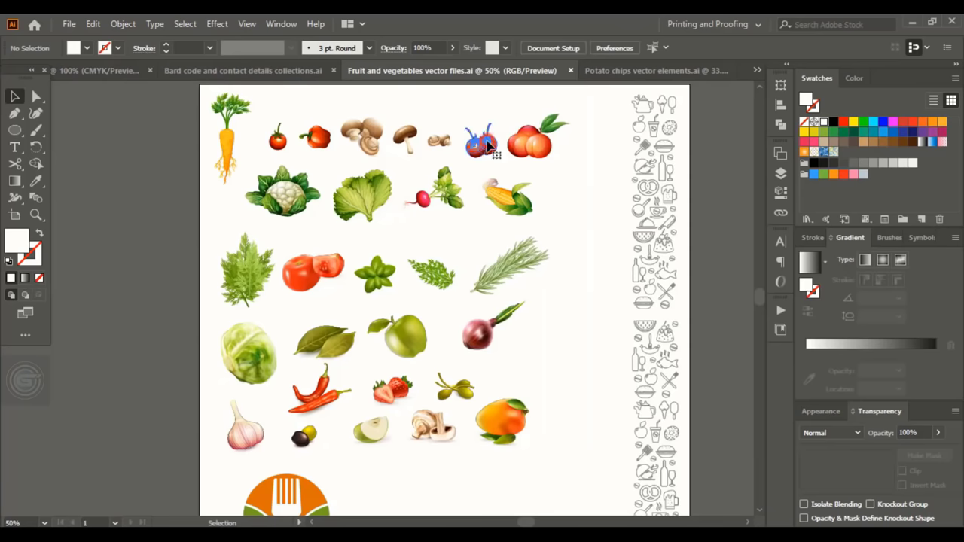
{"action": "left_click_drag", "start_coordinate": [490, 147], "coordinate": [116, 75]}
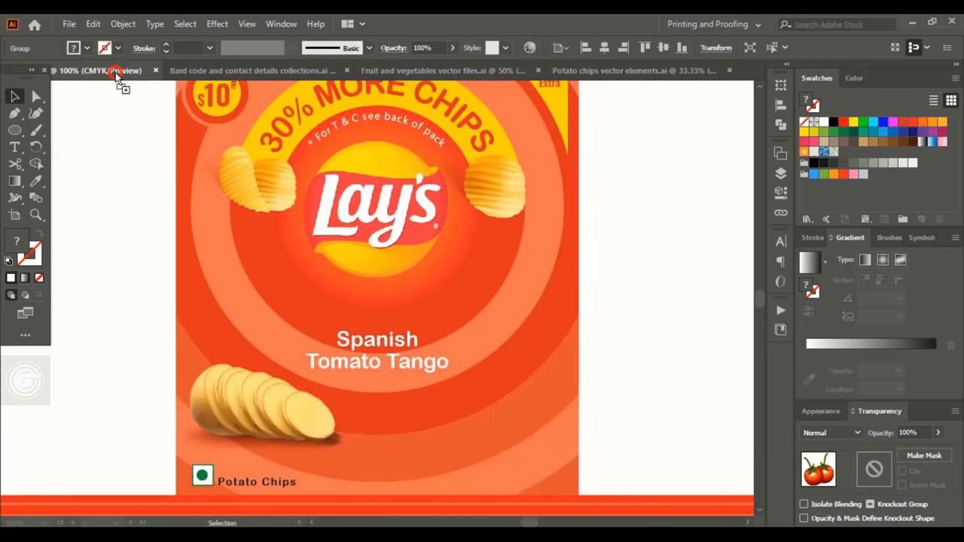
{"action": "left_click_drag", "start_coordinate": [499, 425], "coordinate": [439, 340]}
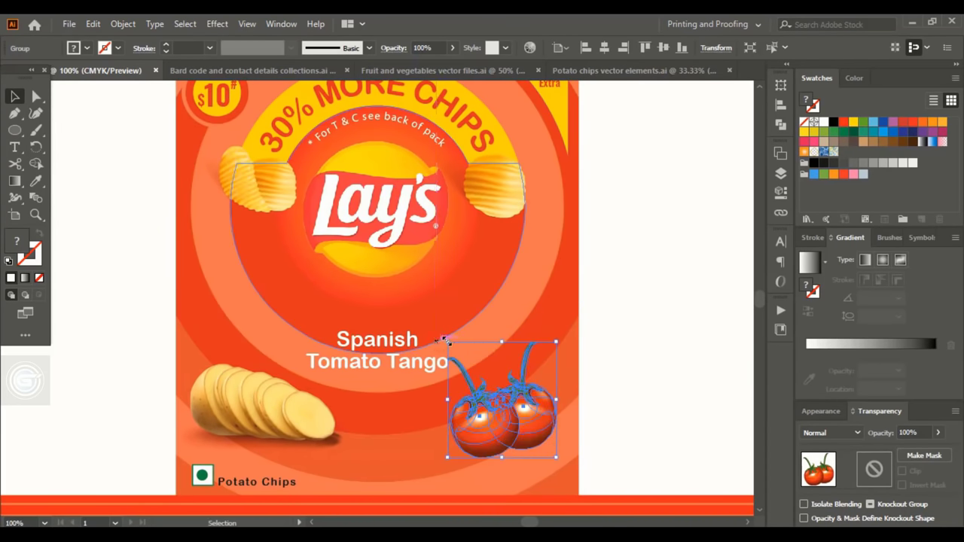
{"action": "left_click_drag", "start_coordinate": [533, 429], "coordinate": [549, 407]}
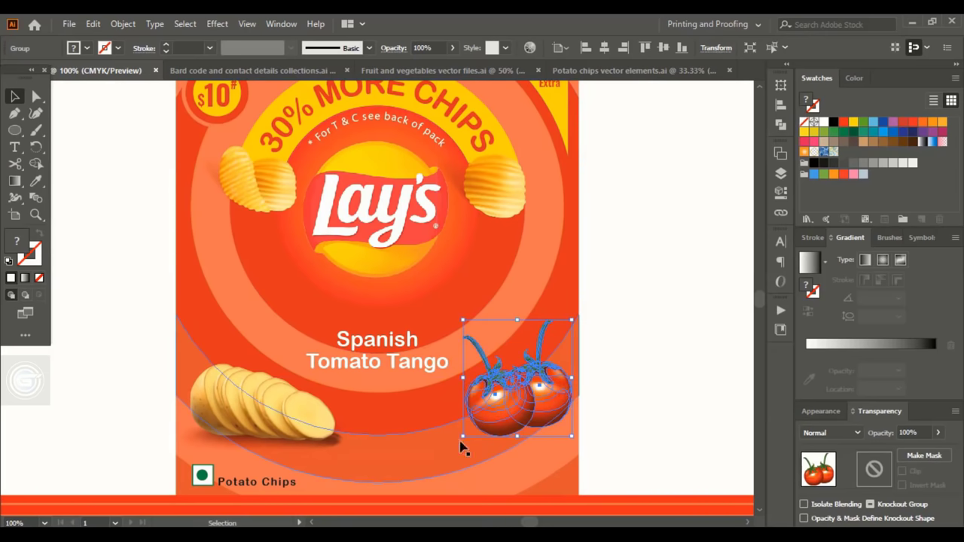
{"action": "left_click_drag", "start_coordinate": [463, 436], "coordinate": [441, 462]}
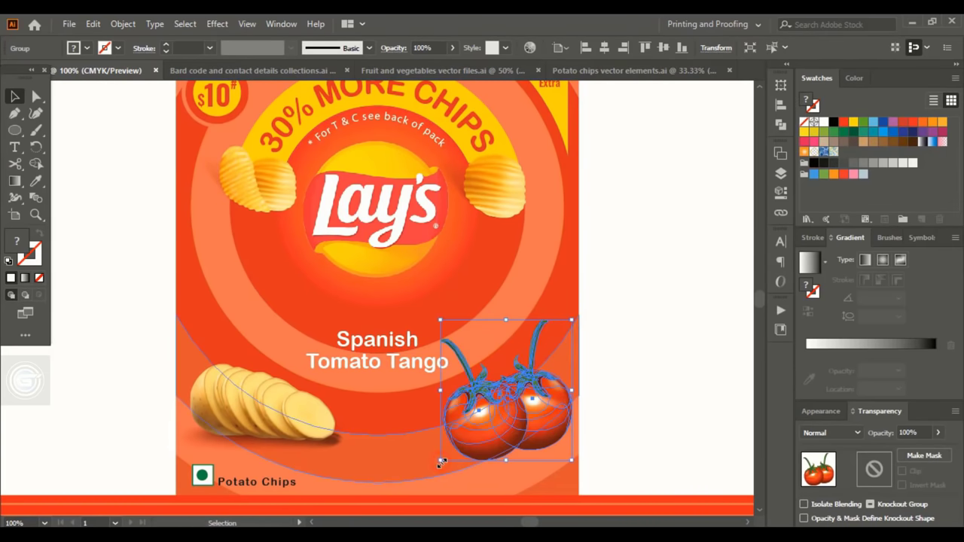
{"action": "left_click", "coordinate": [653, 376]}
Step: Bring the red chillies from Potato chips vector elements.ai into the packet and place them between the potato slices and tomatoes
{"action": "scroll", "coordinate": [653, 377], "scroll_direction": "down", "scroll_amount": 1}
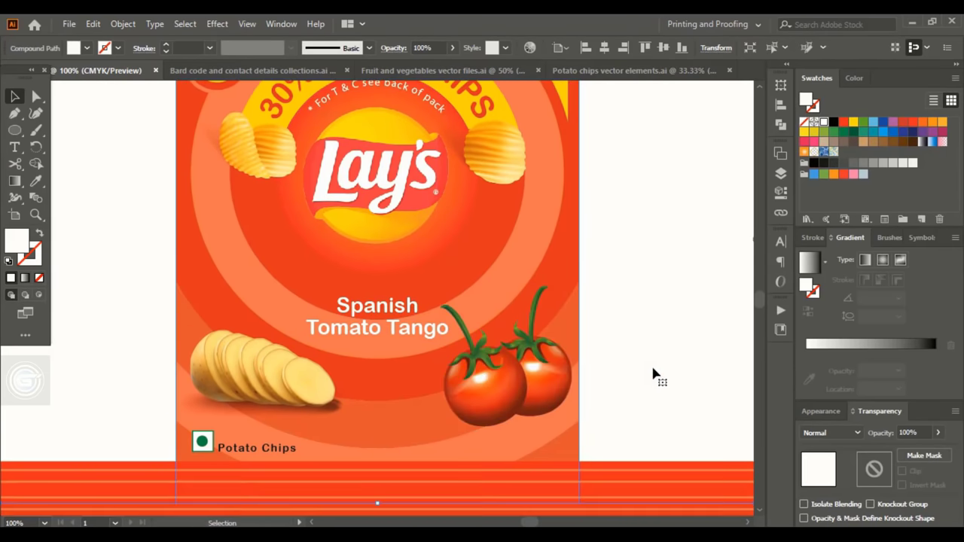
{"action": "left_click", "coordinate": [588, 70]}
{"action": "left_click", "coordinate": [247, 236]}
{"action": "left_click_drag", "start_coordinate": [247, 235], "coordinate": [118, 77]}
{"action": "left_click_drag", "start_coordinate": [443, 433], "coordinate": [465, 439]}
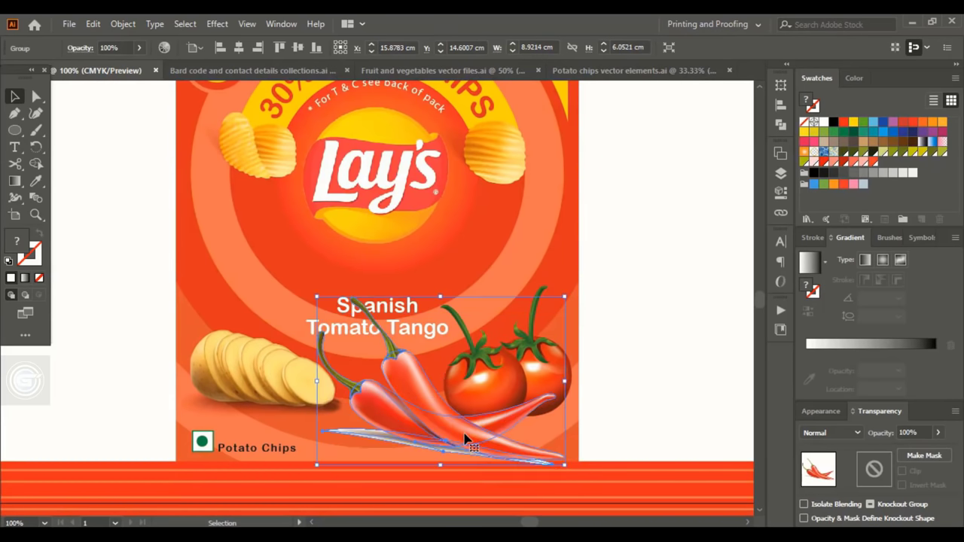
Step: Set the blending mode of the chillies' shadow mesh to Multiply
{"action": "double_click", "coordinate": [369, 438]}
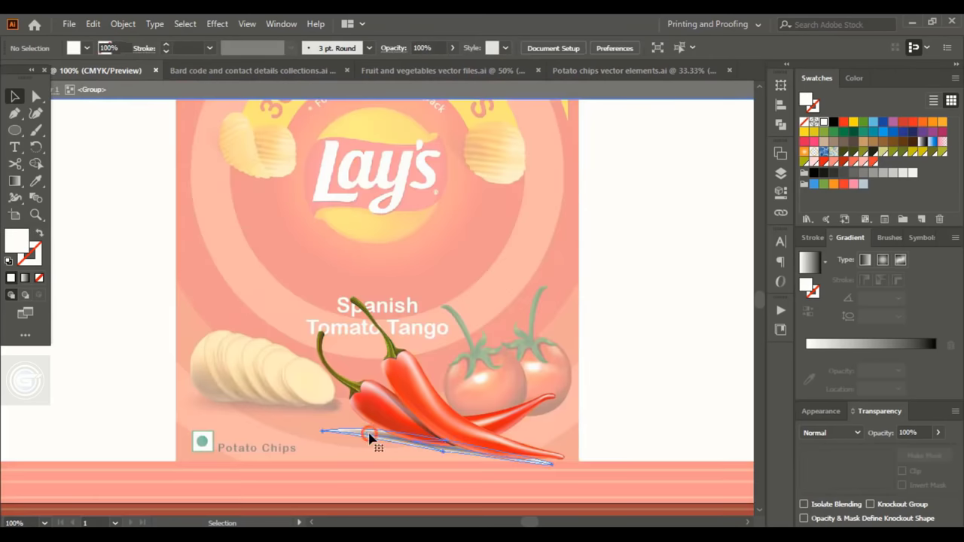
{"action": "left_click", "coordinate": [369, 440]}
{"action": "left_click", "coordinate": [833, 435]}
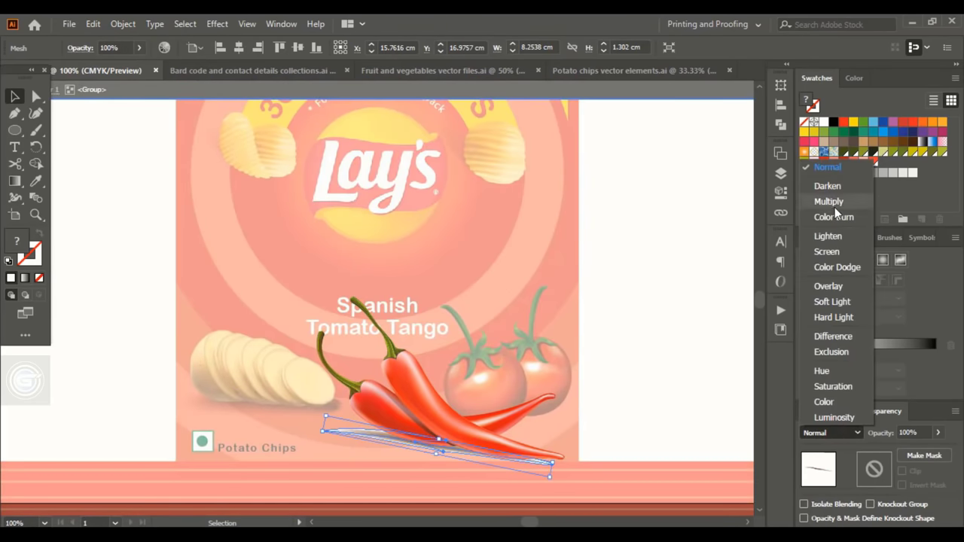
{"action": "left_click", "coordinate": [829, 142]}
{"action": "left_click", "coordinate": [673, 386]}
{"action": "double_click", "coordinate": [673, 385]}
Step: Shrink the Spanish Tomato Tango text and move it up closer to the Lay's logo
{"action": "left_click", "coordinate": [426, 339]}
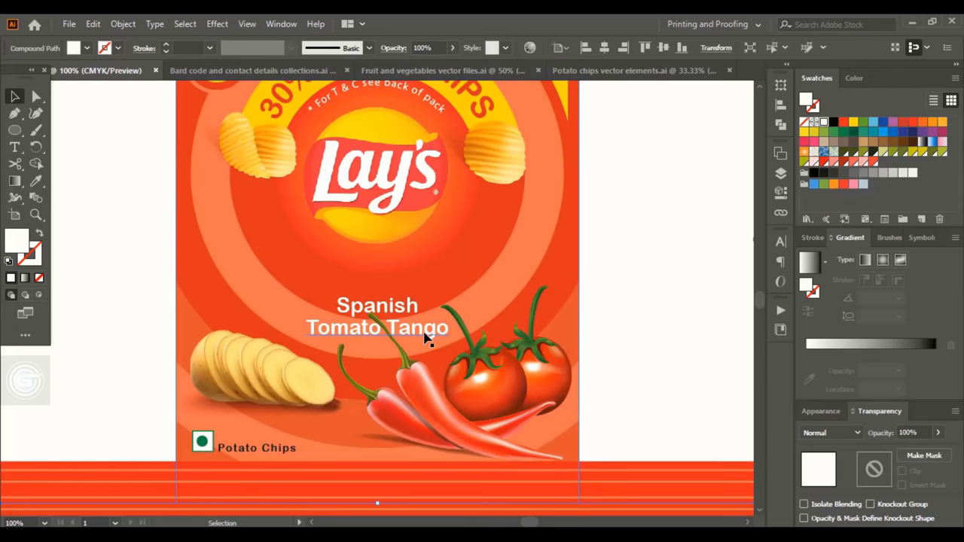
{"action": "left_click_drag", "start_coordinate": [424, 332], "coordinate": [425, 269]}
{"action": "key", "text": "ctrl+z"}
{"action": "left_click", "coordinate": [404, 307], "text": "shift"}
{"action": "key", "text": "Up"}
{"action": "left_click", "coordinate": [678, 315]}
Step: Enlarge the tomatoes and chillies slightly so the chillies overlap the tomatoes' front
{"action": "left_click", "coordinate": [528, 339]}
{"action": "left_click", "coordinate": [599, 383]}
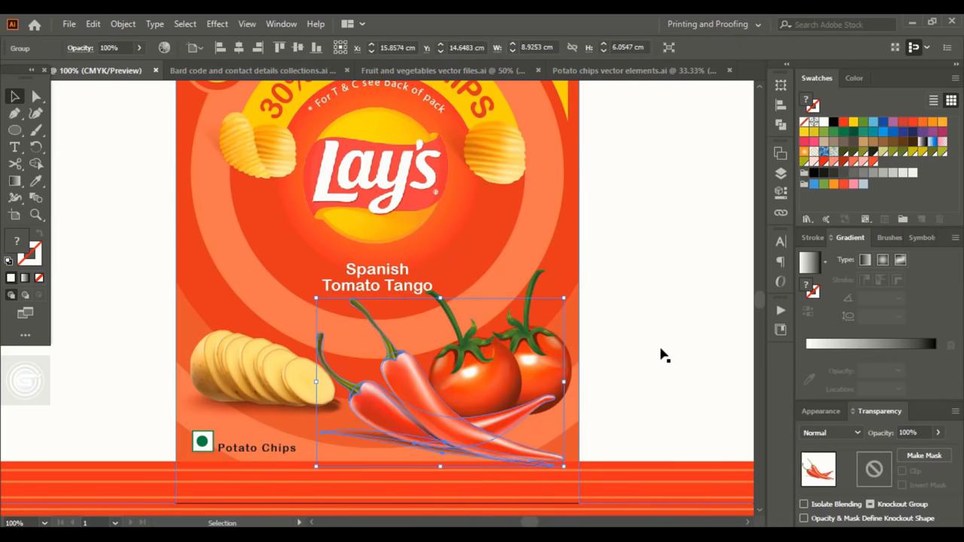
{"action": "left_click", "coordinate": [660, 350]}
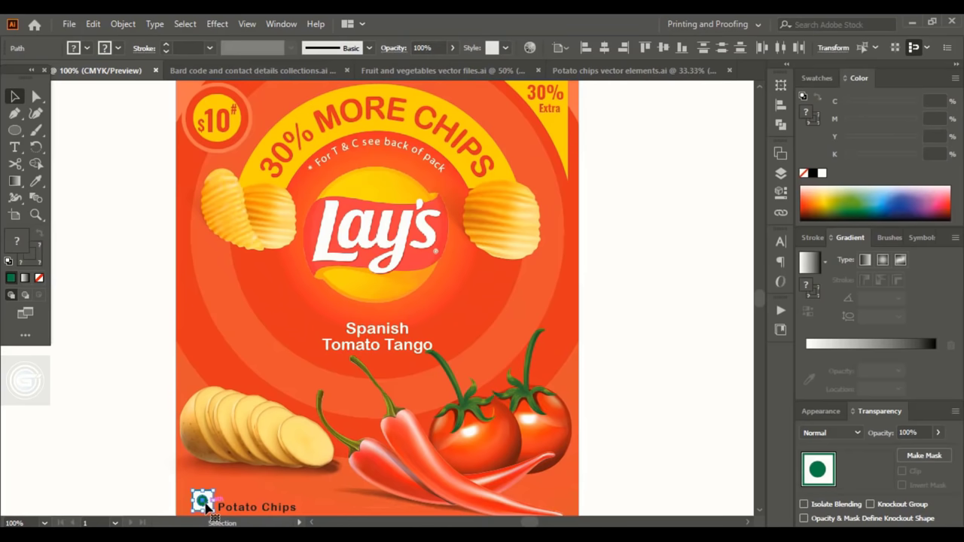
Step: Copy the green dot vegetarian mark to the upper-right corner of the white panel on the packet's right side
{"action": "left_click_drag", "start_coordinate": [204, 499], "coordinate": [668, 144]}
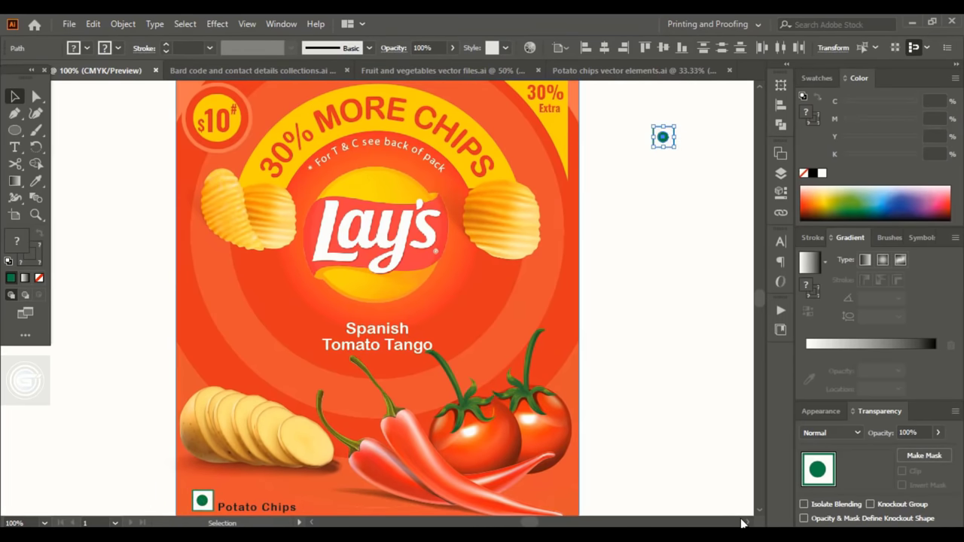
{"action": "scroll", "coordinate": [742, 523], "scroll_direction": "right", "scroll_amount": 5}
{"action": "scroll", "coordinate": [639, 382], "scroll_direction": "up", "scroll_amount": 5}
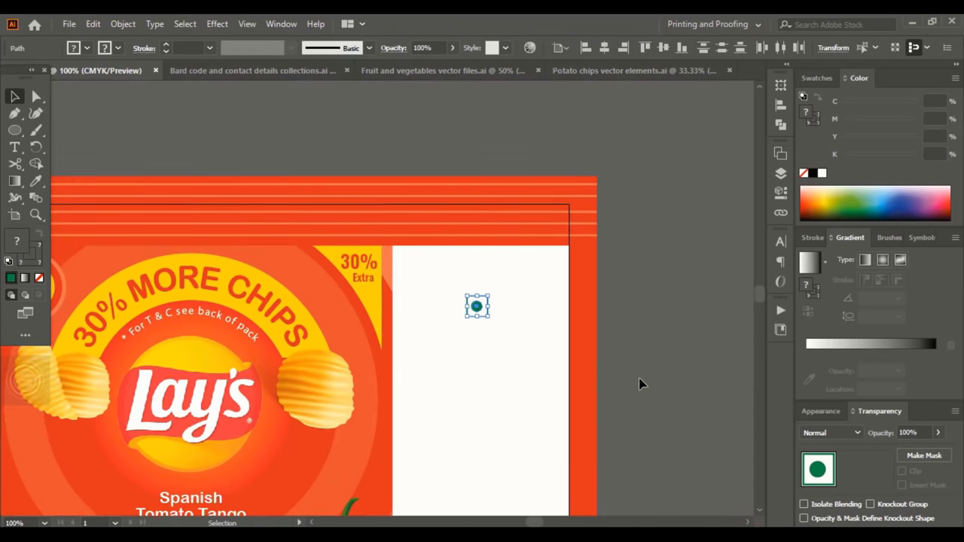
{"action": "scroll", "coordinate": [639, 383], "scroll_direction": "up", "scroll_amount": 1}
{"action": "left_click_drag", "start_coordinate": [477, 340], "coordinate": [549, 305]}
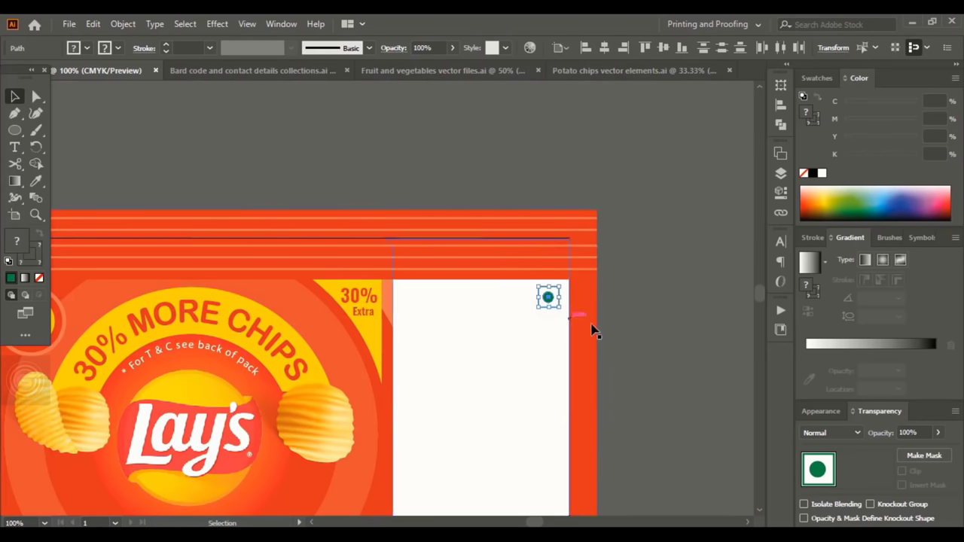
{"action": "left_click", "coordinate": [657, 320]}
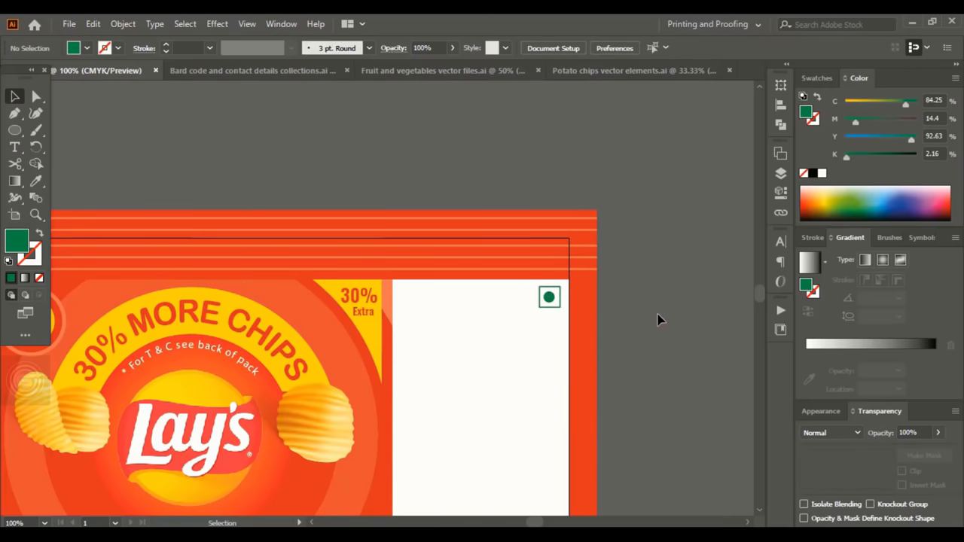
{"action": "scroll", "coordinate": [657, 321], "scroll_direction": "down", "scroll_amount": 3}
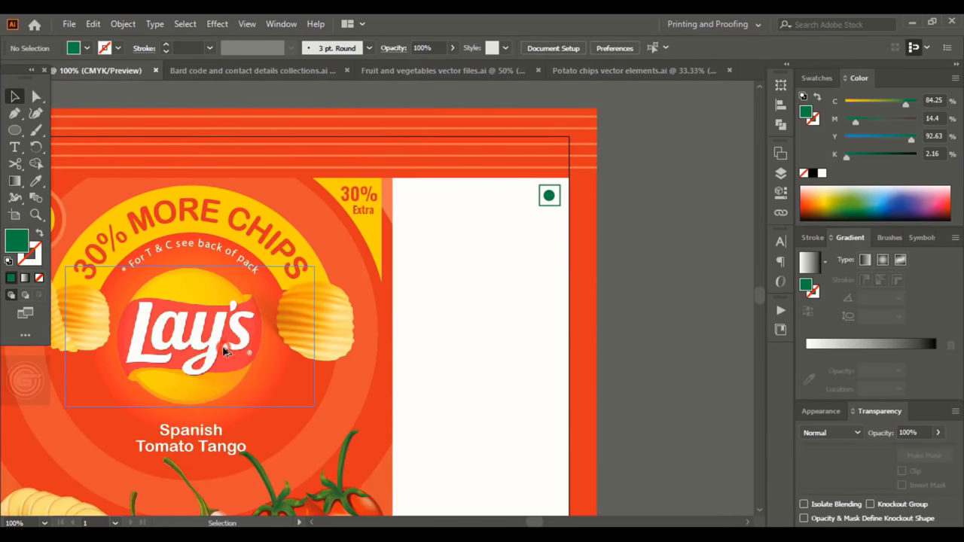
Step: Place a small copy of the Lay's logo in the upper-left corner of the white panel on the packet's right side
{"action": "left_click_drag", "start_coordinate": [223, 350], "coordinate": [450, 236]}
{"action": "left_click_drag", "start_coordinate": [553, 224], "coordinate": [461, 214]}
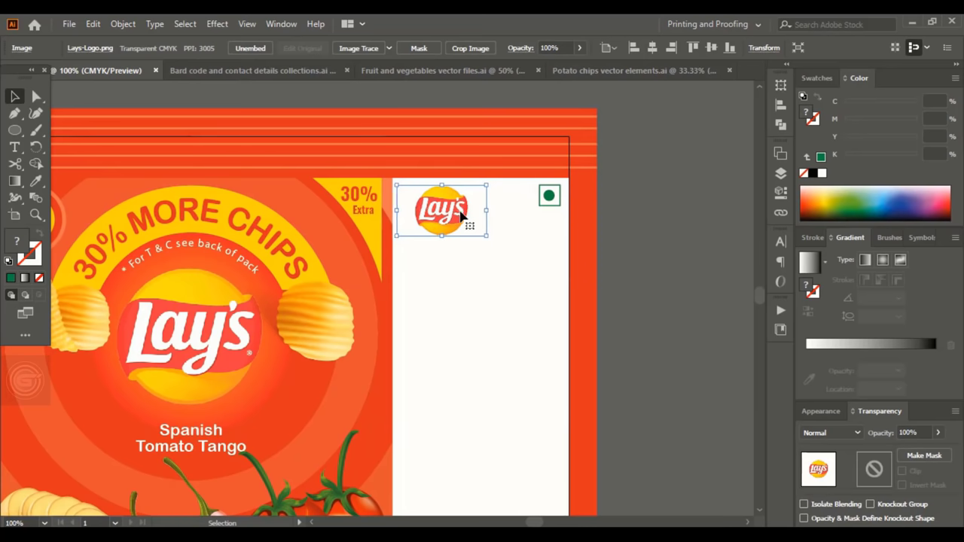
{"action": "key", "text": "Left"}
{"action": "key", "text": "Left"}
{"action": "key", "text": "Left"}
{"action": "key", "text": "Left"}
{"action": "left_click", "coordinate": [488, 160]}
Step: Draw a wide, flat rectangle below the small Lay's logo and extend its left edge slightly
{"action": "scroll", "coordinate": [489, 160], "scroll_direction": "down", "scroll_amount": 2}
{"action": "left_click_drag", "start_coordinate": [14, 129], "coordinate": [61, 131]}
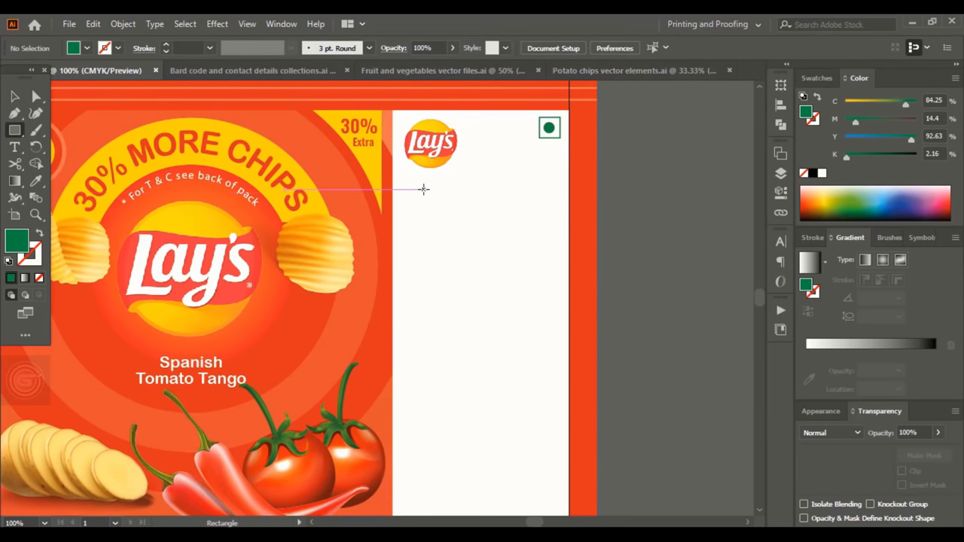
{"action": "left_click_drag", "start_coordinate": [425, 185], "coordinate": [562, 208]}
{"action": "left_click", "coordinate": [13, 96]}
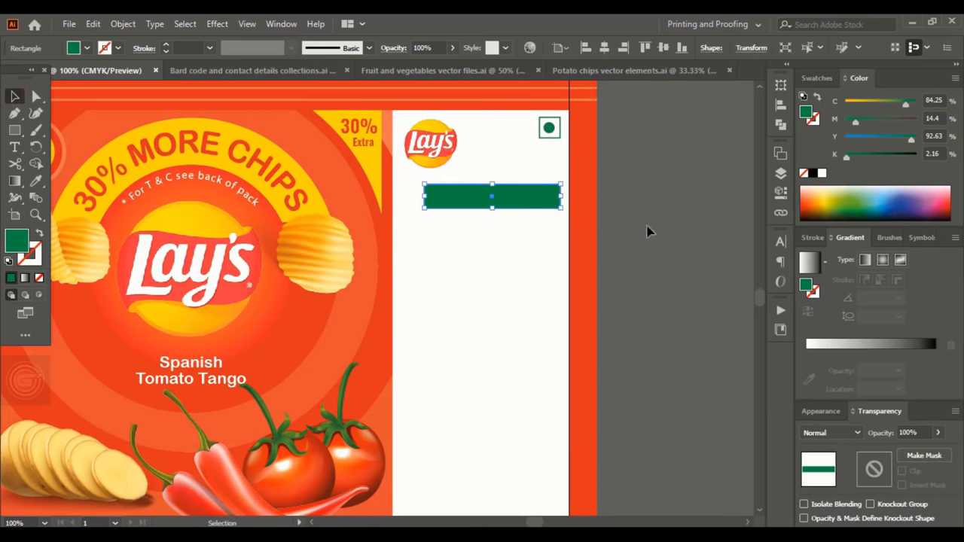
{"action": "left_click_drag", "start_coordinate": [424, 196], "coordinate": [417, 196]}
{"action": "left_click", "coordinate": [633, 223]}
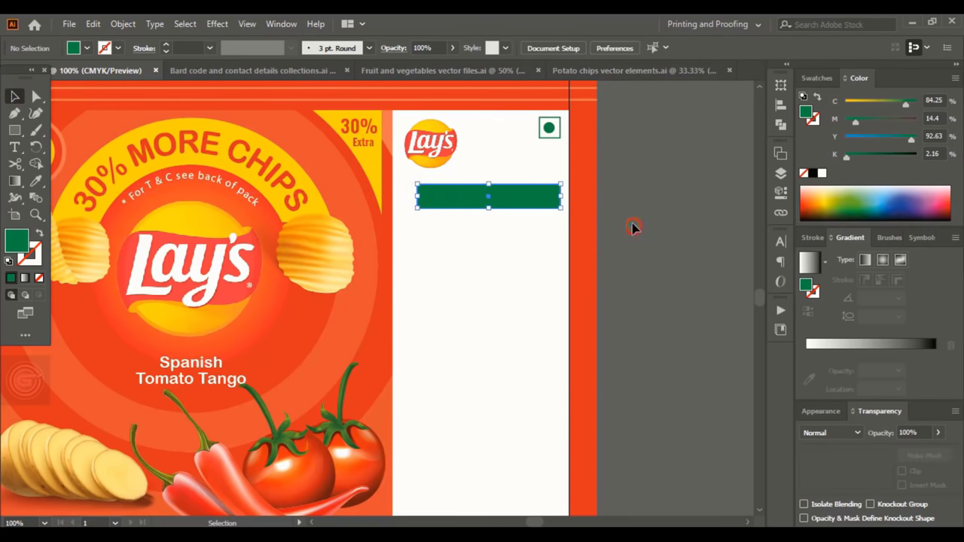
Step: Add the number 1 just left of the rectangle and colour it with the packet's red-orange
{"action": "key", "text": "t"}
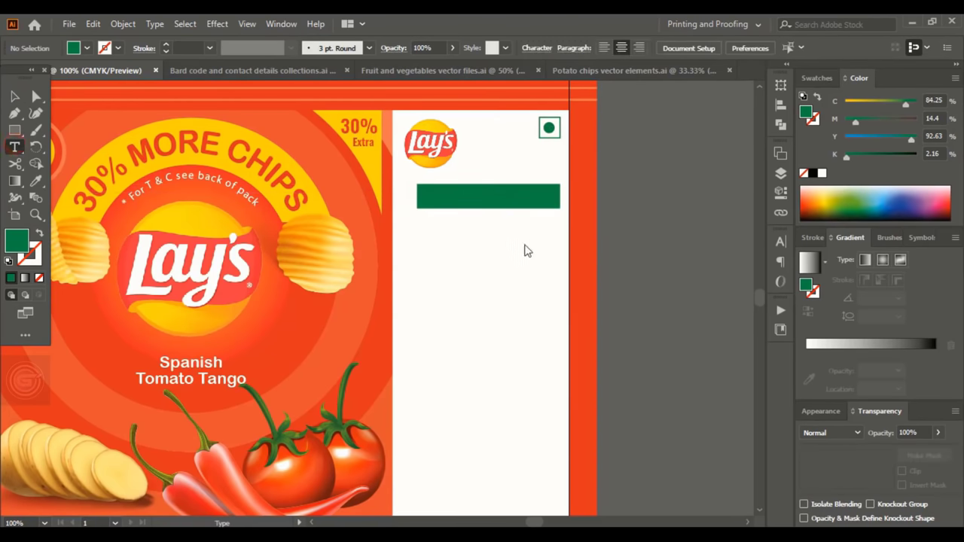
{"action": "left_click", "coordinate": [463, 271]}
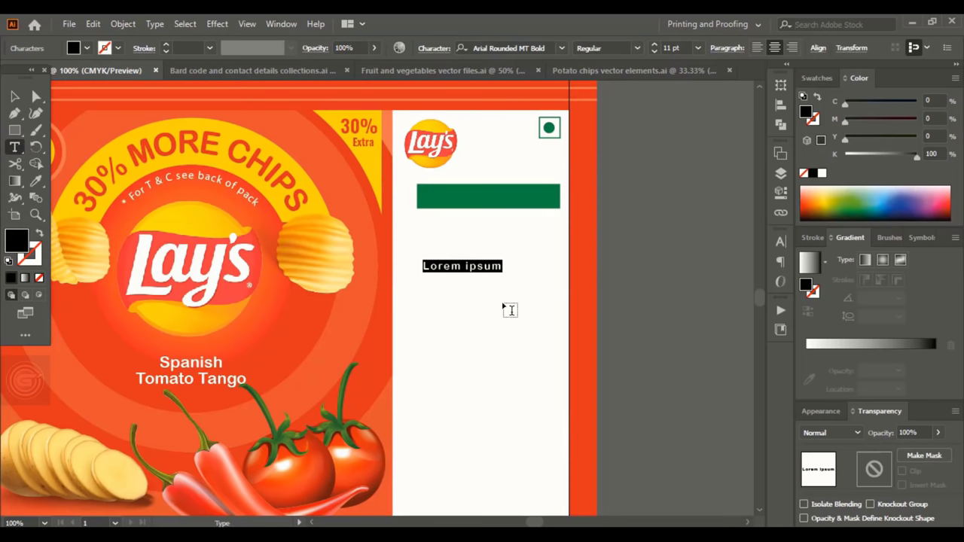
{"action": "type", "text": "1"}
{"action": "left_click", "coordinate": [13, 98]}
{"action": "left_click_drag", "start_coordinate": [461, 265], "coordinate": [416, 211]}
{"action": "left_click", "coordinate": [35, 181]}
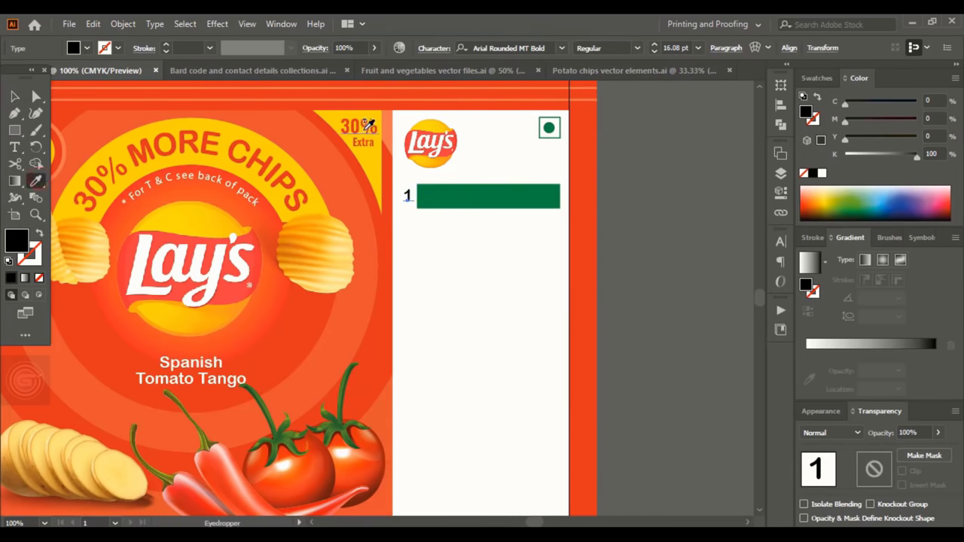
{"action": "left_click", "coordinate": [346, 140]}
{"action": "left_click", "coordinate": [13, 97]}
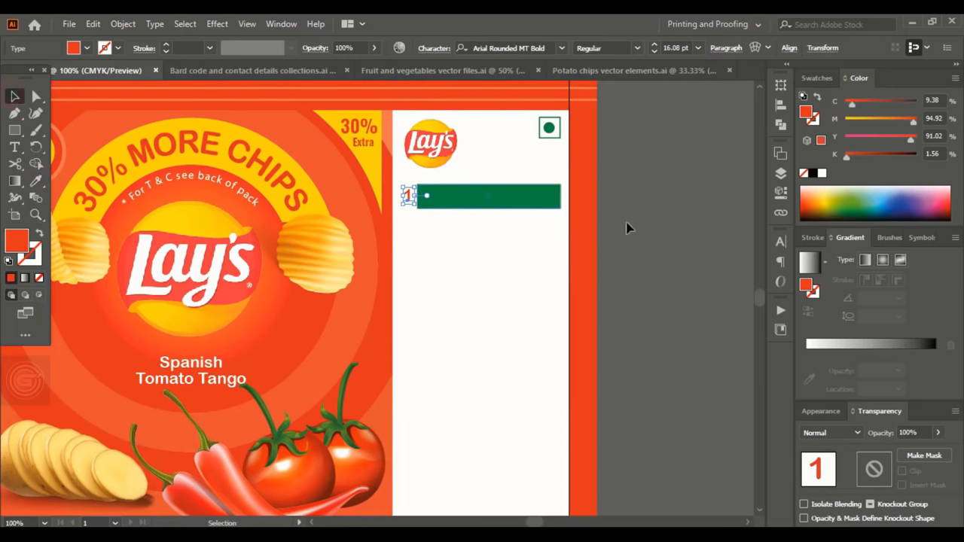
{"action": "left_click", "coordinate": [636, 218]}
Step: Recolour the green rectangle with the yellow sampled from the 30% MORE CHIPS arc
{"action": "left_click", "coordinate": [502, 197]}
{"action": "key", "text": "i"}
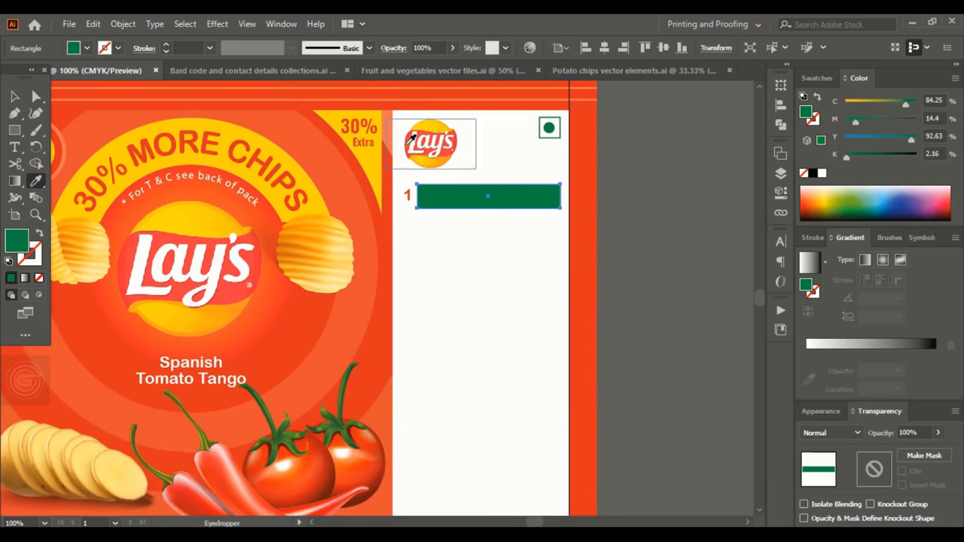
{"action": "left_click", "coordinate": [323, 194]}
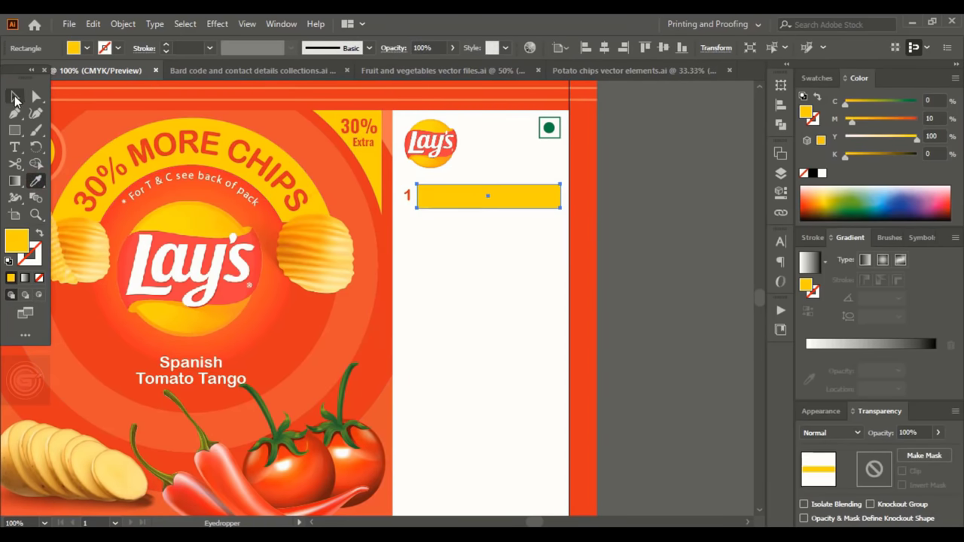
{"action": "left_click", "coordinate": [14, 99]}
{"action": "left_click", "coordinate": [669, 244]}
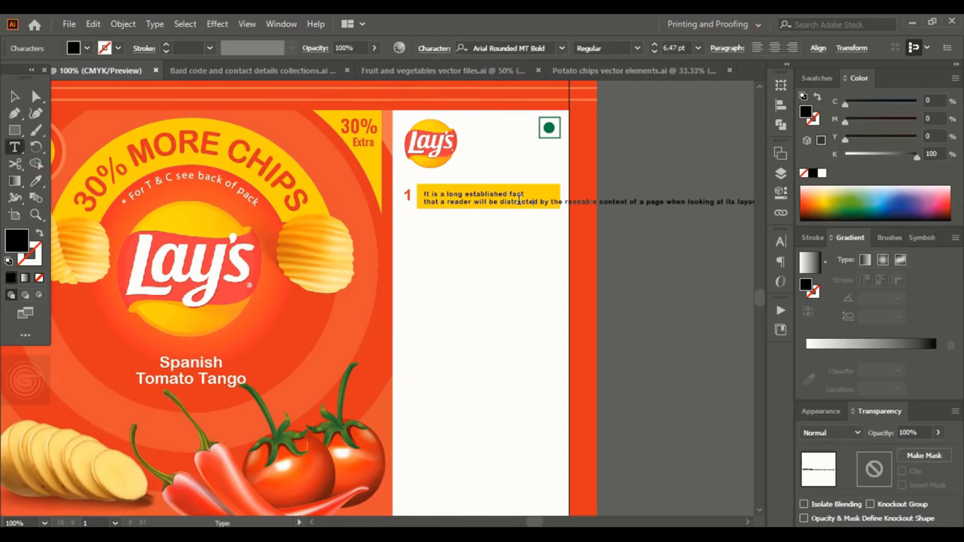
Step: Trim the bar's text to "It is a long established fact that a reader will be distr." and enlarge it to fit the bar
{"action": "left_click_drag", "start_coordinate": [517, 202], "coordinate": [722, 210]}
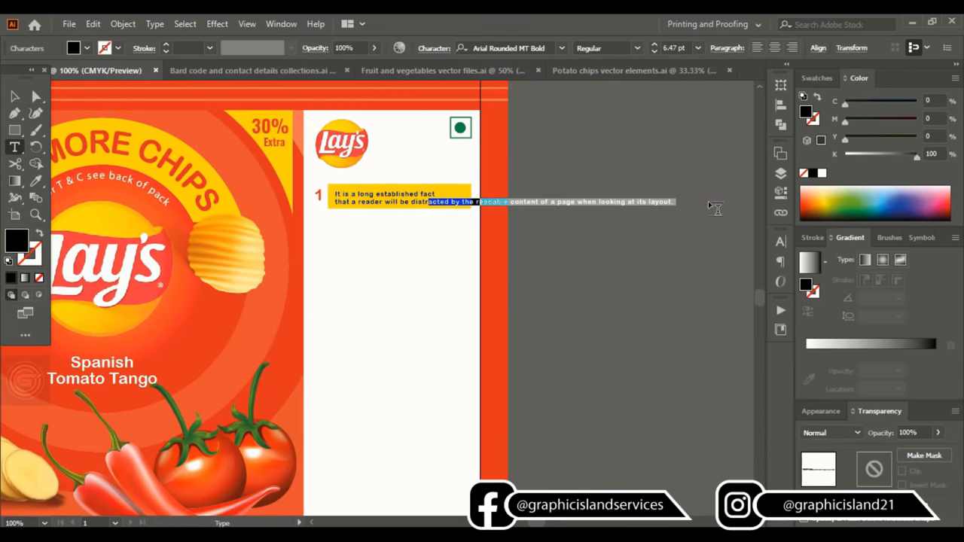
{"action": "key", "text": "BackSpace"}
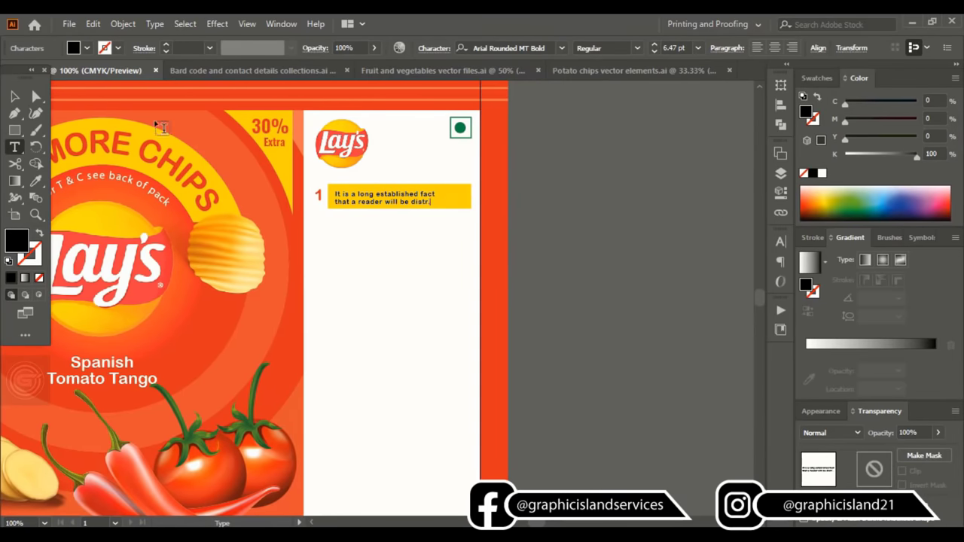
{"action": "left_click", "coordinate": [16, 98]}
{"action": "left_click_drag", "start_coordinate": [443, 213], "coordinate": [470, 209]}
{"action": "key", "text": "Up"}
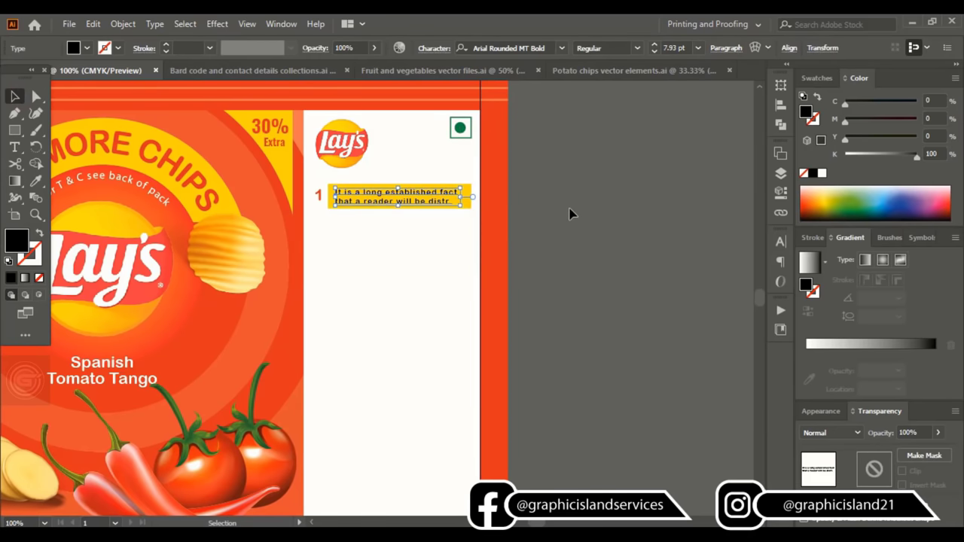
Step: Recolour the text inside the yellow bar with the packet's red-orange
{"action": "left_click", "coordinate": [35, 181]}
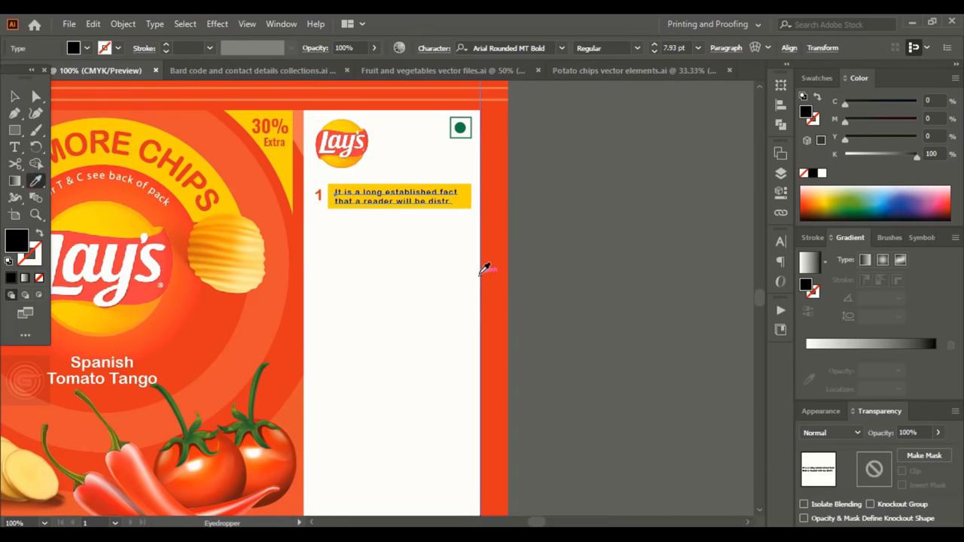
{"action": "left_click", "coordinate": [496, 263]}
{"action": "left_click", "coordinate": [12, 96]}
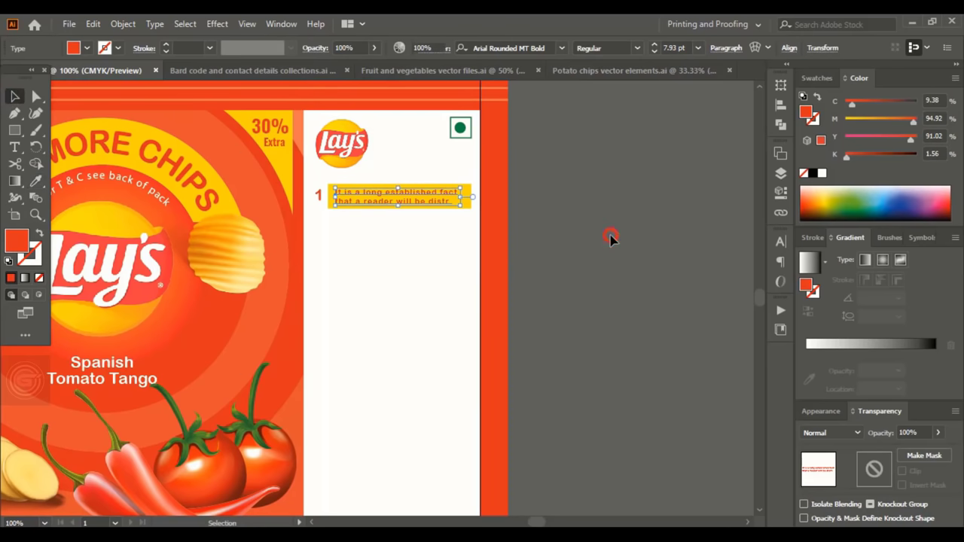
{"action": "left_click", "coordinate": [610, 238]}
Step: Round only the lower-right corner of the yellow bar to a radius of about 0.62 cm
{"action": "scroll", "coordinate": [610, 238], "scroll_direction": "down", "scroll_amount": 1}
{"action": "left_click", "coordinate": [35, 96]}
{"action": "left_click", "coordinate": [472, 175]}
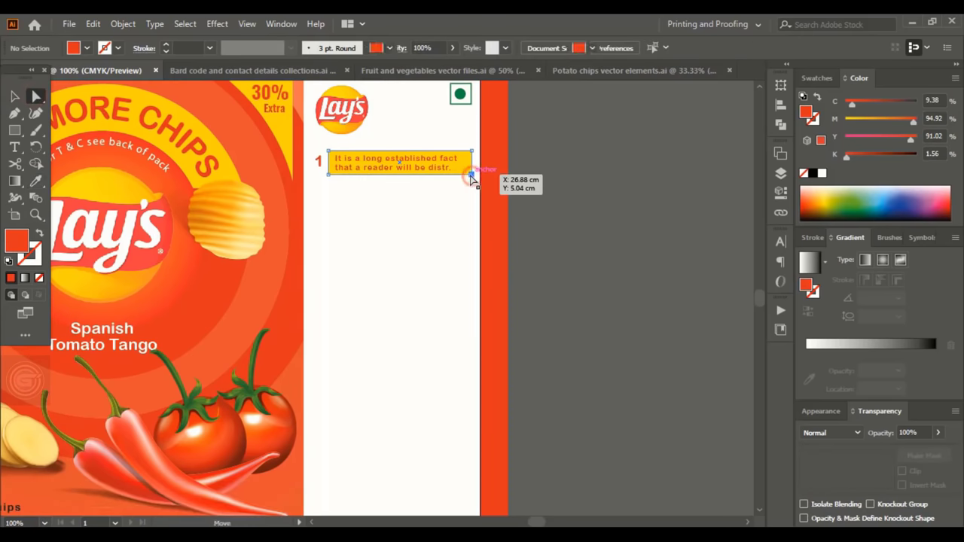
{"action": "left_click_drag", "start_coordinate": [463, 168], "coordinate": [453, 157]}
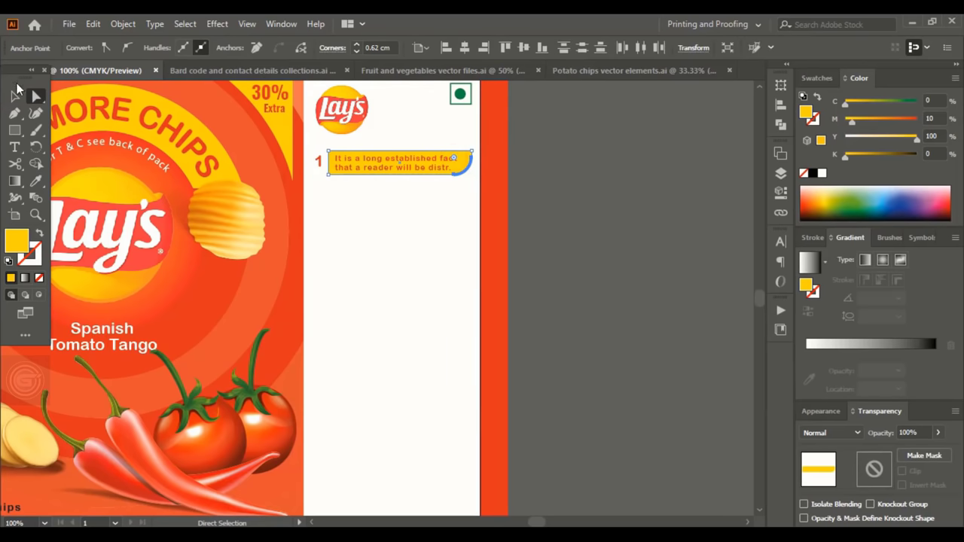
Step: Duplicate the numbered yellow bar with its text downwards at even spacing to make five rows
{"action": "left_click", "coordinate": [15, 96]}
{"action": "left_click_drag", "start_coordinate": [579, 220], "coordinate": [316, 155]}
{"action": "scroll", "coordinate": [407, 160], "scroll_direction": "up", "scroll_amount": 1}
{"action": "left_click_drag", "start_coordinate": [425, 177], "coordinate": [439, 223], "text": "alt"}
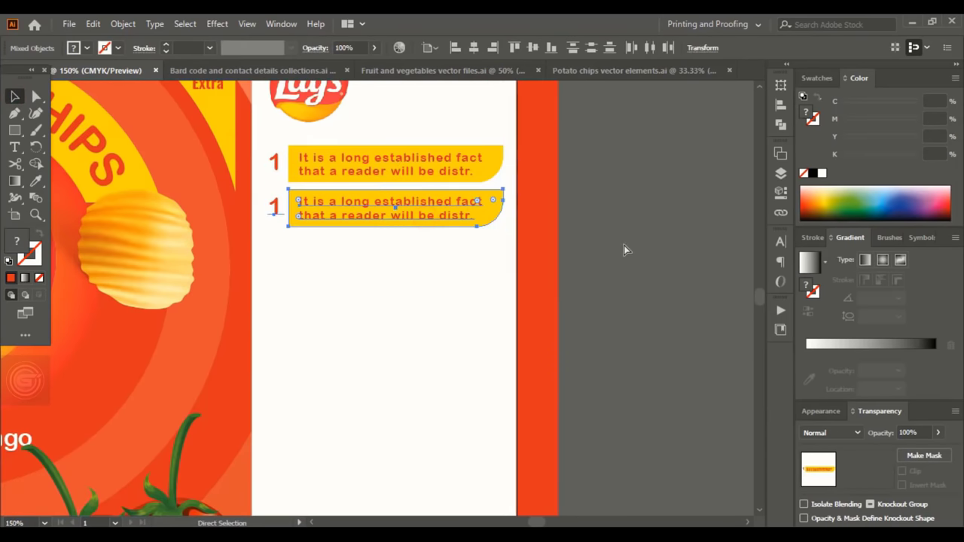
{"action": "key", "text": "ctrl+d"}
{"action": "key", "text": "ctrl+d"}
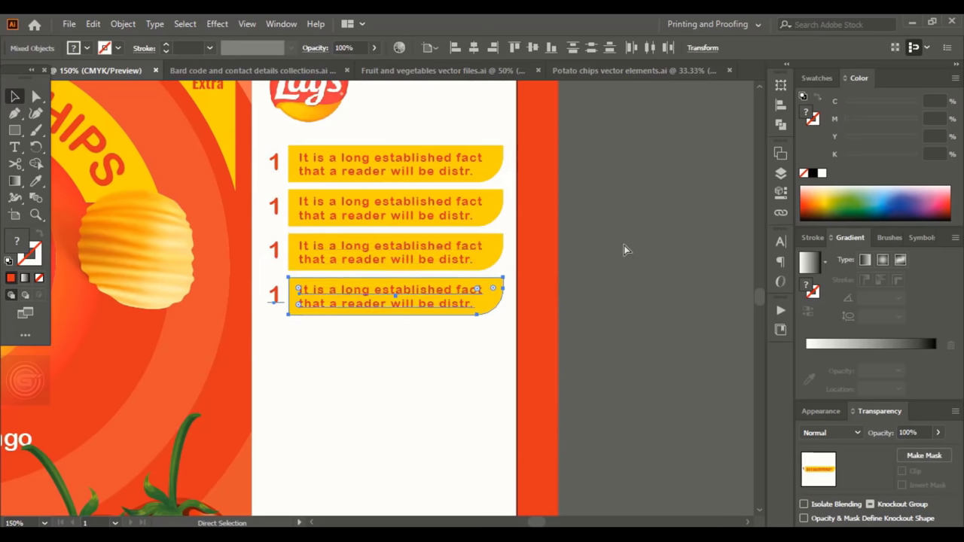
{"action": "scroll", "coordinate": [624, 245], "scroll_direction": "down", "scroll_amount": 5}
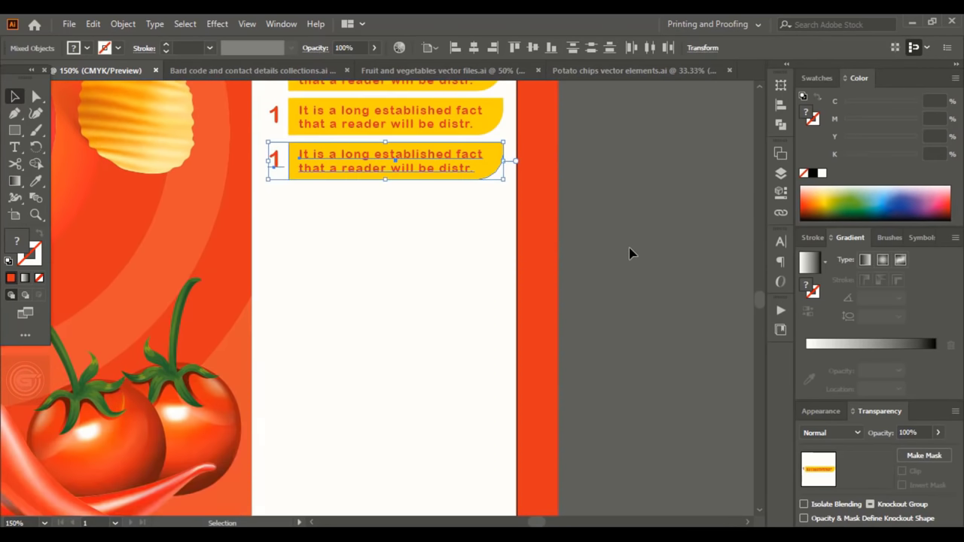
{"action": "key", "text": "ctrl+d"}
Step: Renumber the four copied rows 2, 3, 4 and 5
{"action": "left_click", "coordinate": [630, 254]}
{"action": "scroll", "coordinate": [630, 255], "scroll_direction": "up", "scroll_amount": 4}
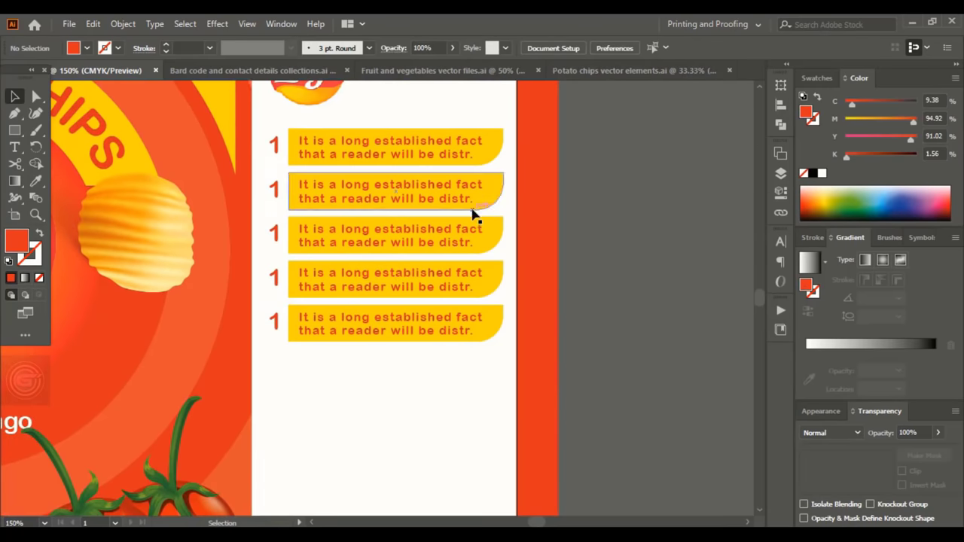
{"action": "double_click", "coordinate": [275, 189]}
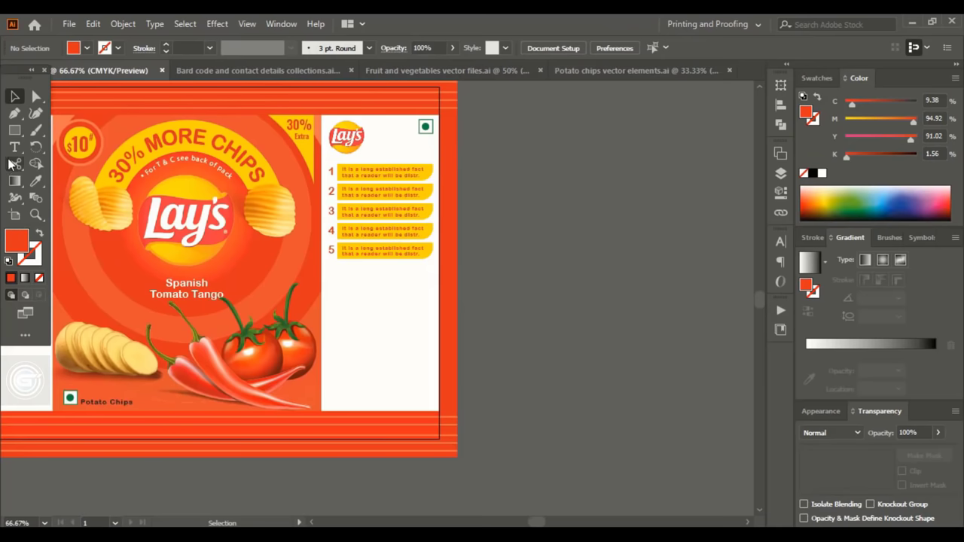
Step: Add a two-line Lorem ipsum text area below the numbered rows and a longer placeholder paragraph area beneath it
{"action": "left_click", "coordinate": [15, 147]}
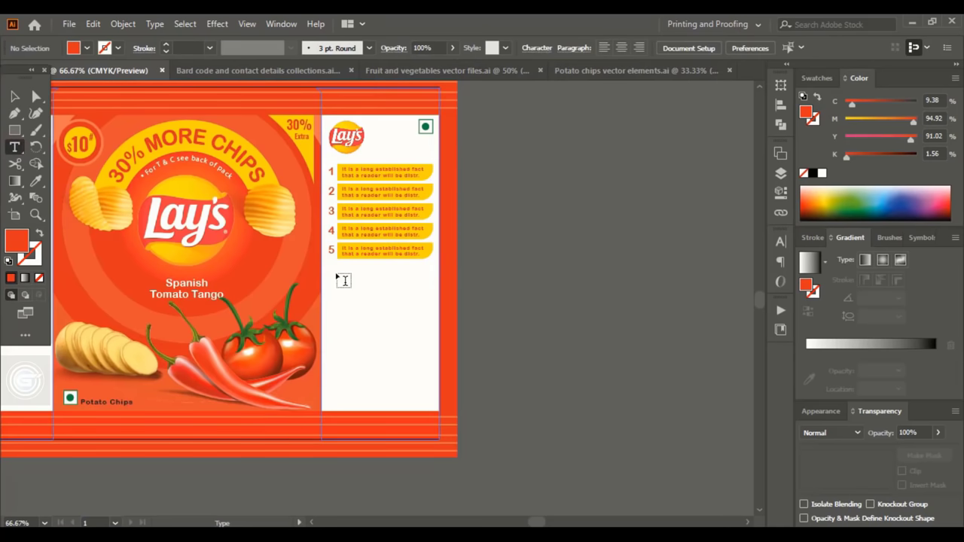
{"action": "left_click_drag", "start_coordinate": [329, 266], "coordinate": [431, 277]}
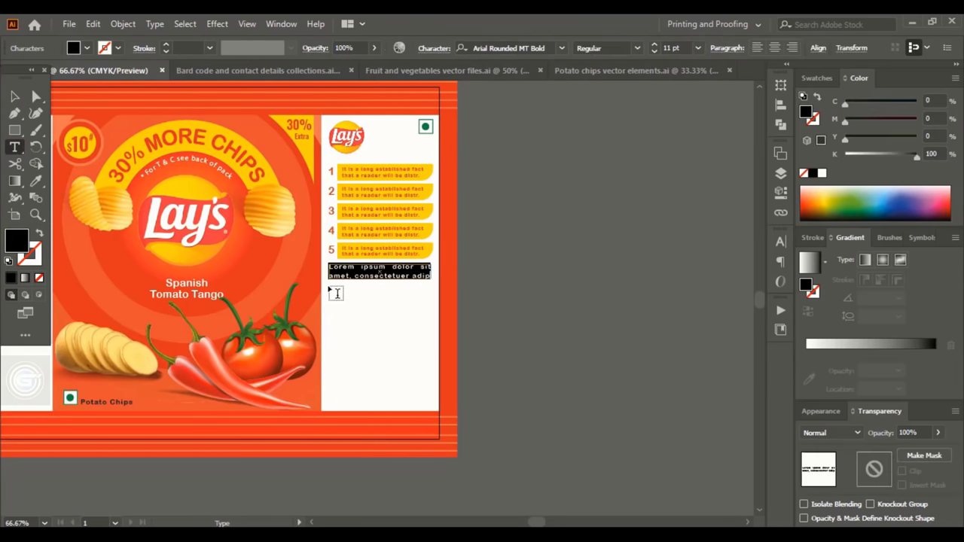
{"action": "left_click_drag", "start_coordinate": [329, 286], "coordinate": [431, 364]}
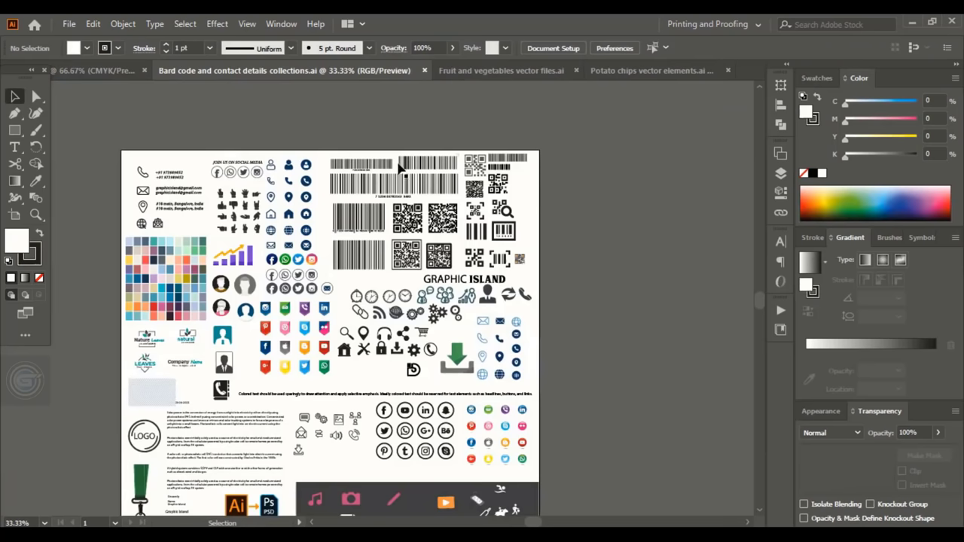
Step: Bring a barcode from the Bard code and contact details collections file to the foot of the right white panel and shrink it to fit
{"action": "left_click", "coordinate": [363, 165]}
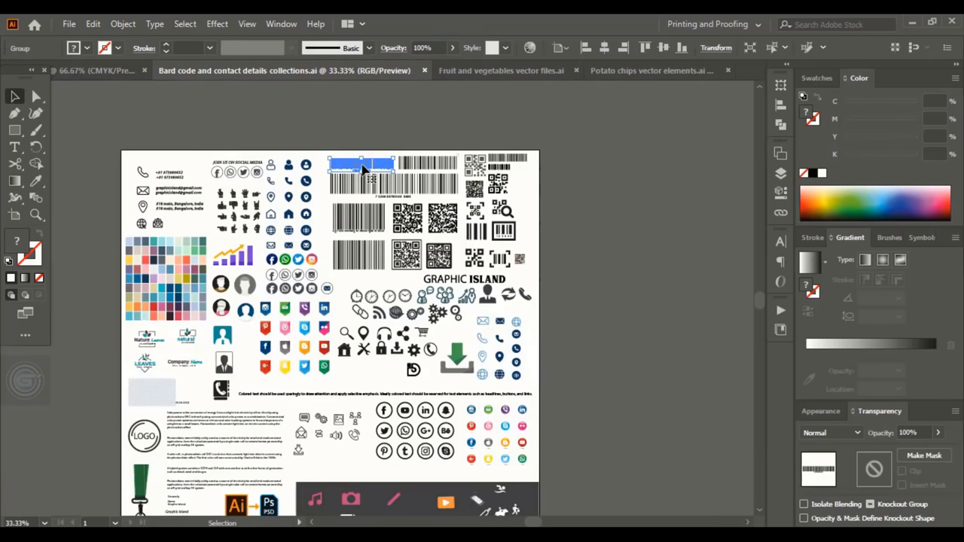
{"action": "left_click_drag", "start_coordinate": [363, 166], "coordinate": [349, 300]}
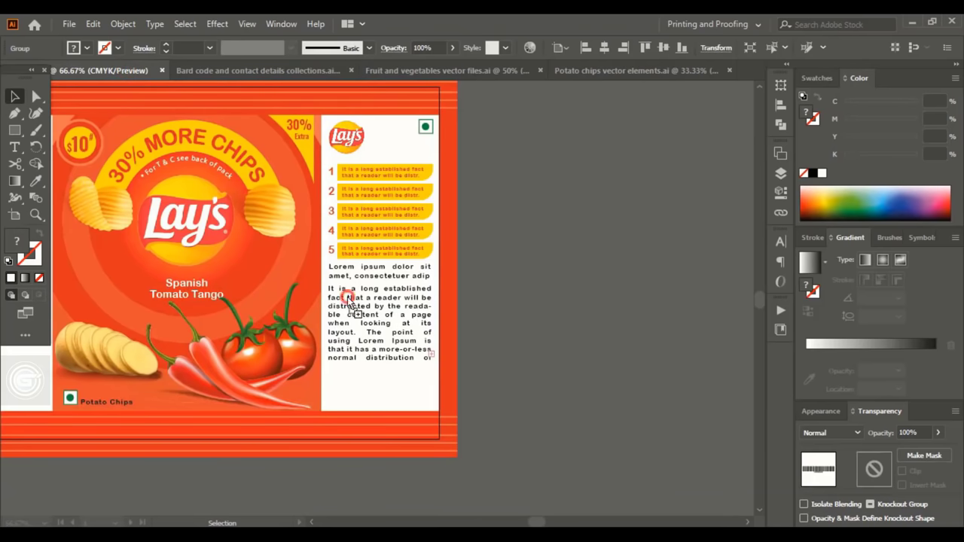
{"action": "left_click_drag", "start_coordinate": [384, 393], "coordinate": [388, 396]}
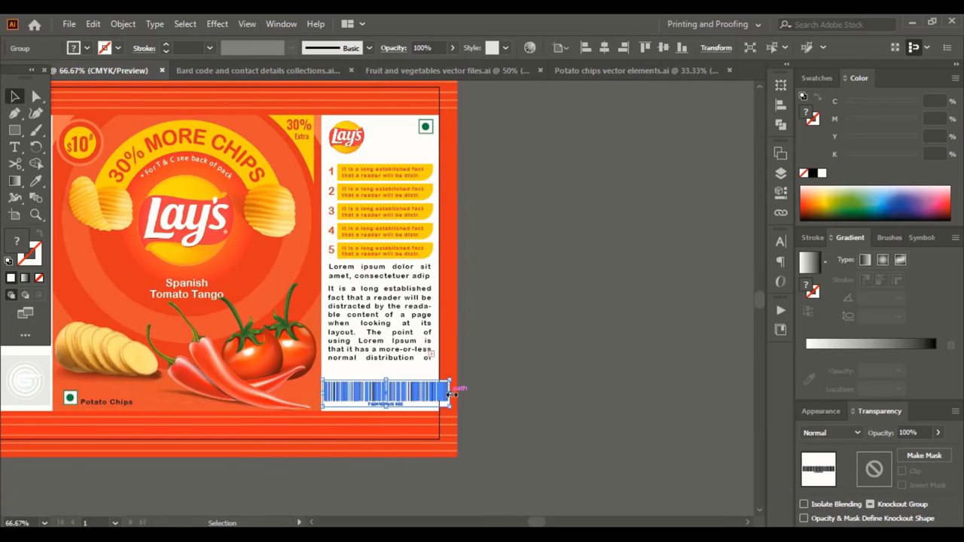
{"action": "left_click_drag", "start_coordinate": [452, 395], "coordinate": [424, 400]}
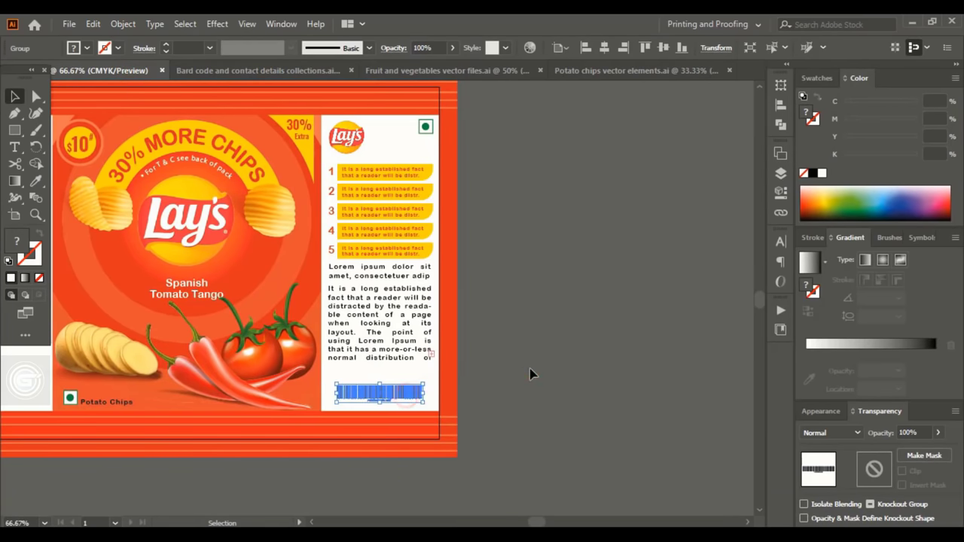
{"action": "left_click", "coordinate": [530, 368]}
Step: Copy the two-line Lorem ipsum text to the top of the left white panel and nudge it into position
{"action": "left_click_drag", "start_coordinate": [571, 289], "coordinate": [182, 154]}
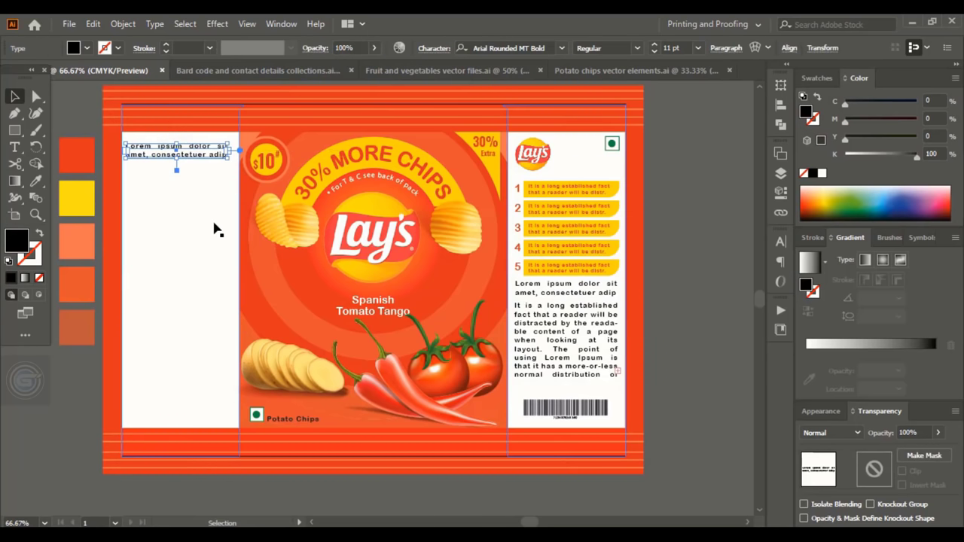
{"action": "key", "text": "Right"}
{"action": "key", "text": "Right"}
{"action": "key", "text": "Right"}
{"action": "key", "text": "Right"}
{"action": "key", "text": "Up"}
{"action": "key", "text": "Up"}
{"action": "key", "text": "Up"}
{"action": "key", "text": "ctrl+;"}
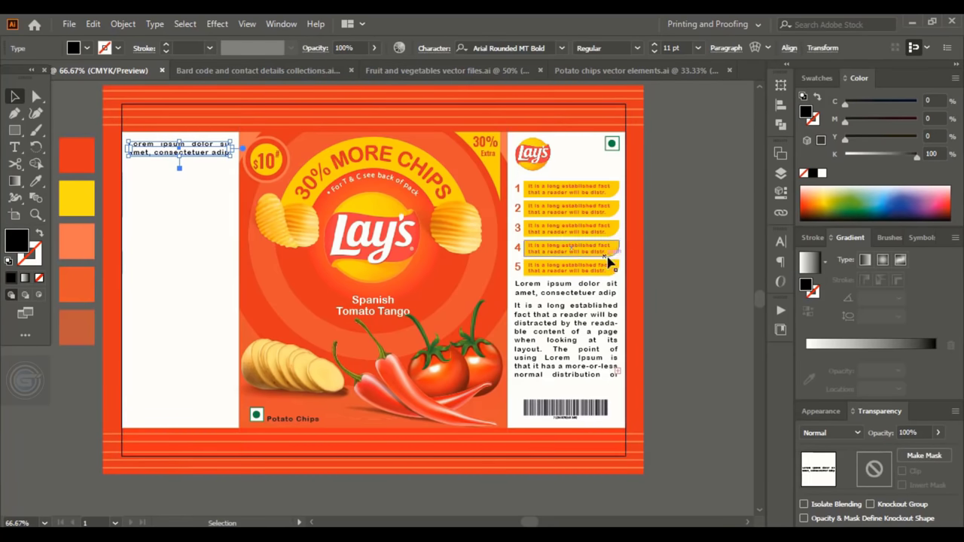
Step: Copy the placeholder paragraph from the right panel to below the Lorem ipsum text on the left white panel
{"action": "left_click", "coordinate": [689, 263]}
{"action": "left_click_drag", "start_coordinate": [625, 324], "coordinate": [201, 183]}
{"action": "left_click_drag", "start_coordinate": [375, 242], "coordinate": [375, 243]}
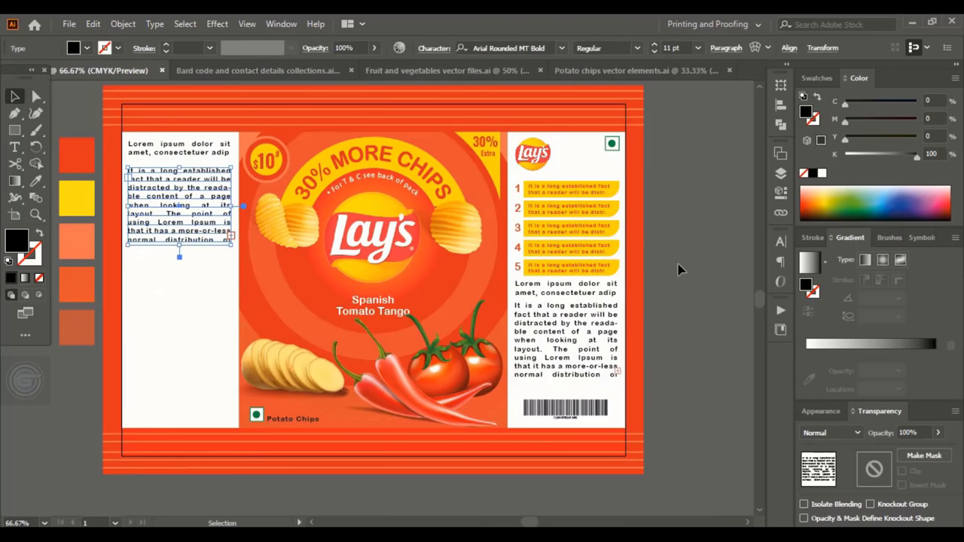
{"action": "left_click", "coordinate": [675, 267]}
Step: Create a 3.53 cm square rectangular grid with 9 horizontal and 2 vertical dividers on the left white panel and enlarge it
{"action": "scroll", "coordinate": [675, 268], "scroll_direction": "down", "scroll_amount": 1}
{"action": "left_click_drag", "start_coordinate": [14, 130], "coordinate": [63, 233]}
{"action": "left_click", "coordinate": [252, 298]}
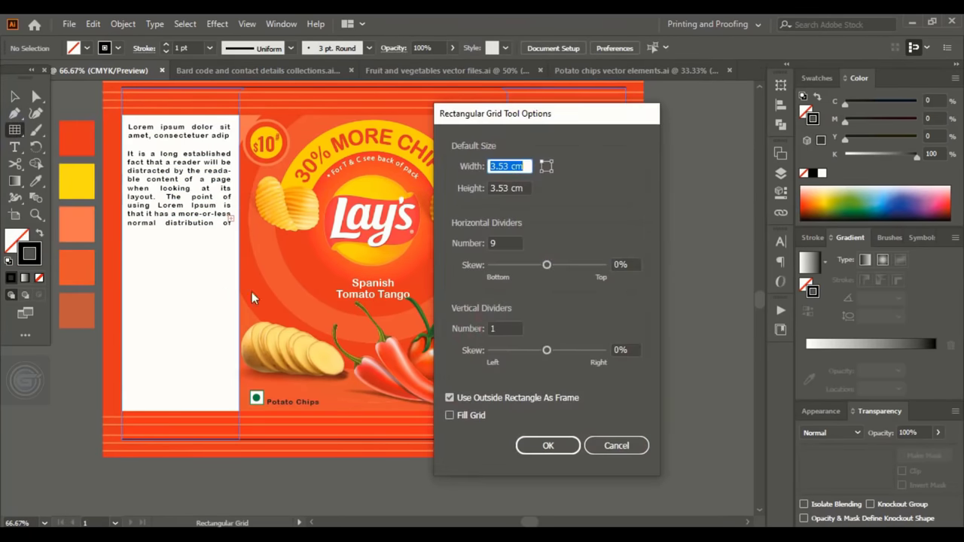
{"action": "double_click", "coordinate": [498, 327]}
{"action": "type", "text": "2"}
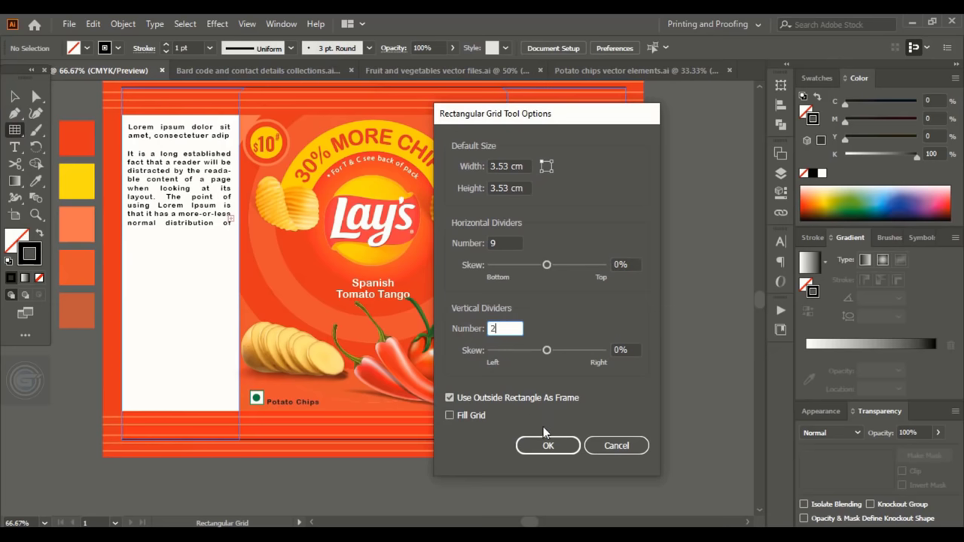
{"action": "left_click", "coordinate": [548, 446]}
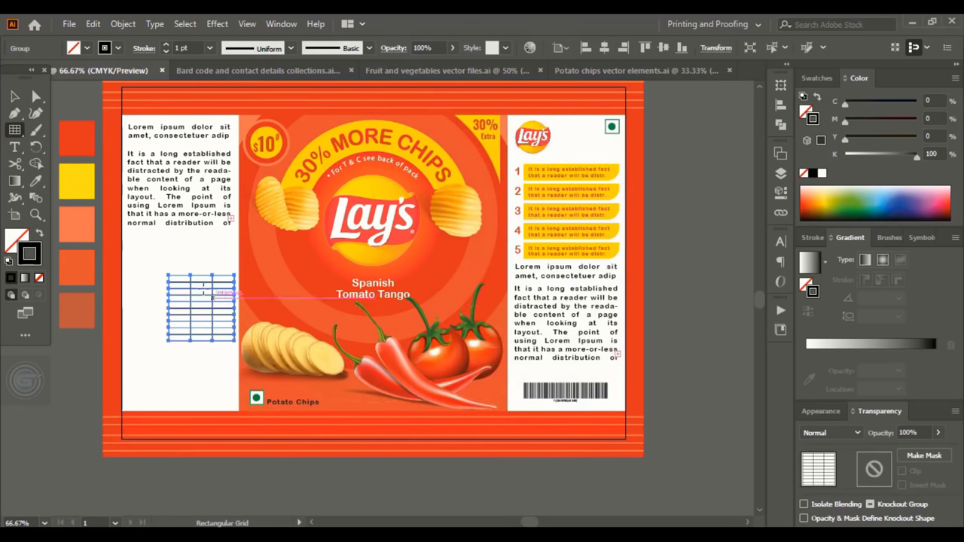
{"action": "left_click", "coordinate": [13, 99]}
{"action": "left_click_drag", "start_coordinate": [169, 341], "coordinate": [143, 366]}
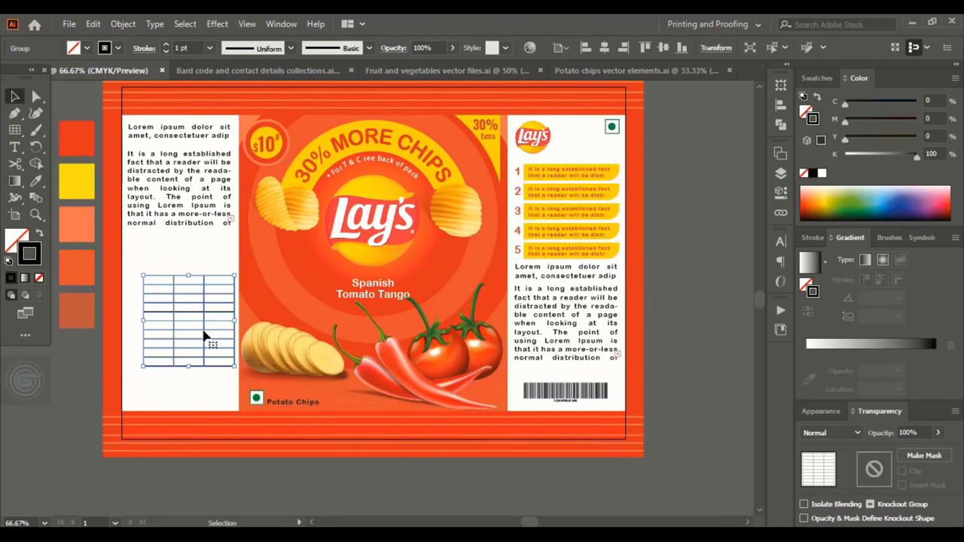
Step: Move the grid up below the paragraph and shift its first vertical divider right to widen the first column
{"action": "left_click_drag", "start_coordinate": [205, 337], "coordinate": [194, 299]}
{"action": "left_click_drag", "start_coordinate": [224, 331], "coordinate": [123, 344]}
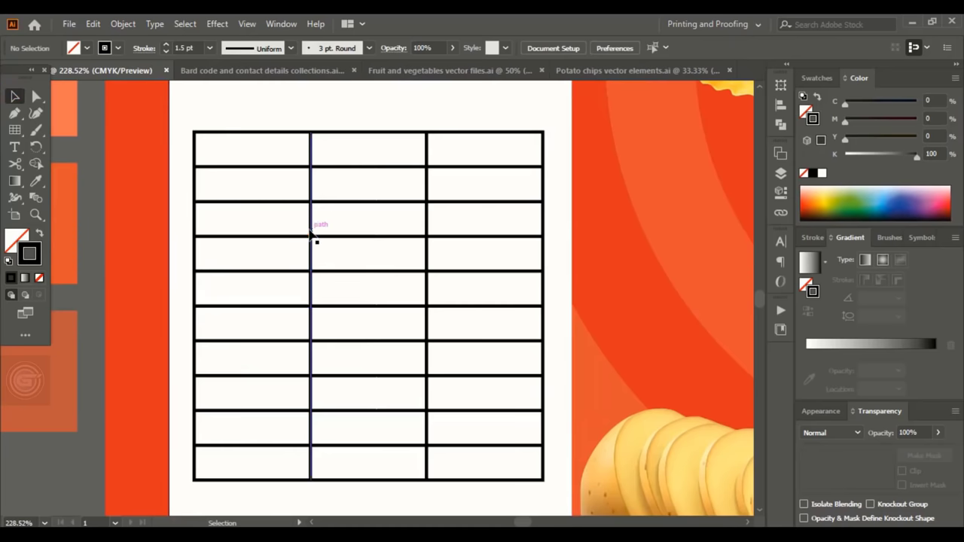
{"action": "double_click", "coordinate": [316, 241]}
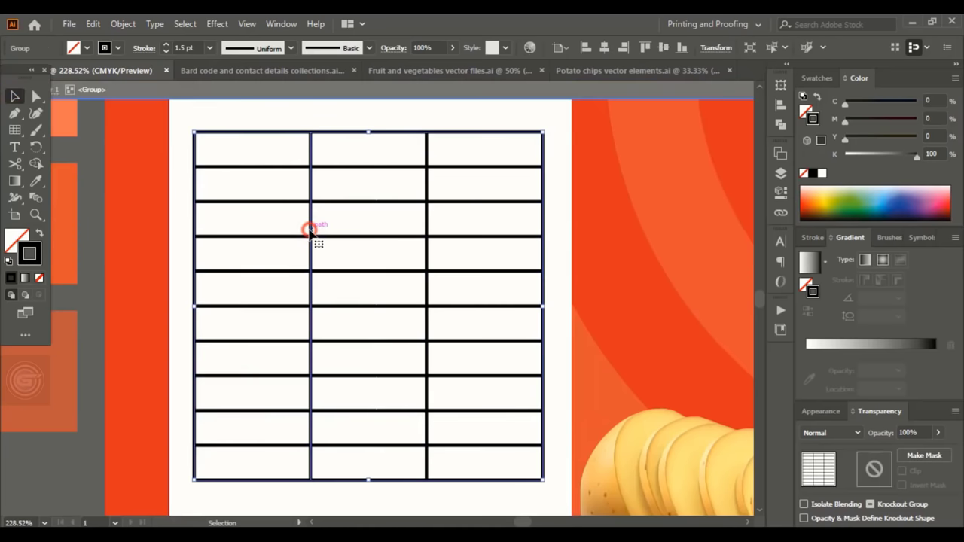
{"action": "left_click", "coordinate": [318, 242]}
{"action": "key", "text": "shift+Right"}
{"action": "key", "text": "shift+Right"}
{"action": "key", "text": "shift+Right"}
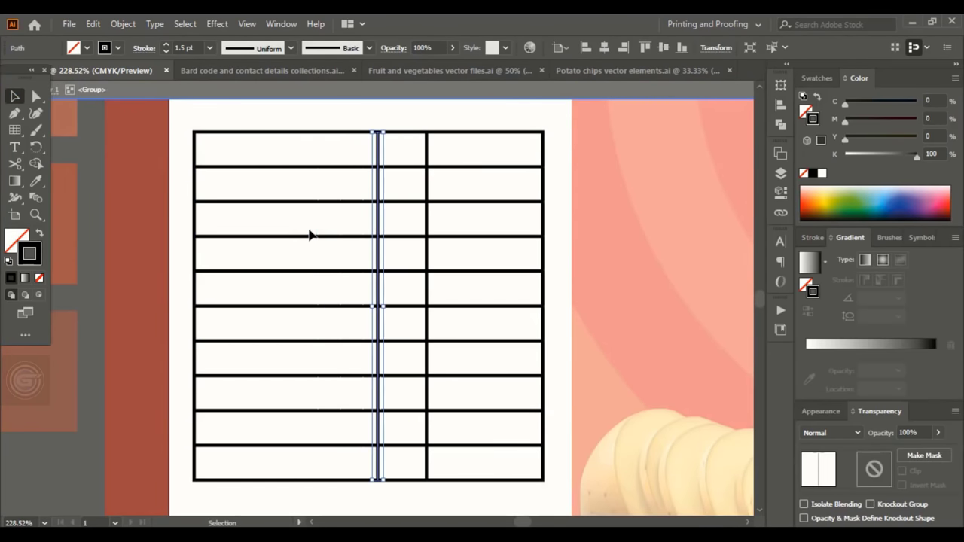
Step: Nudge the grid's second vertical divider right to widen the middle column slightly
{"action": "left_click", "coordinate": [425, 264]}
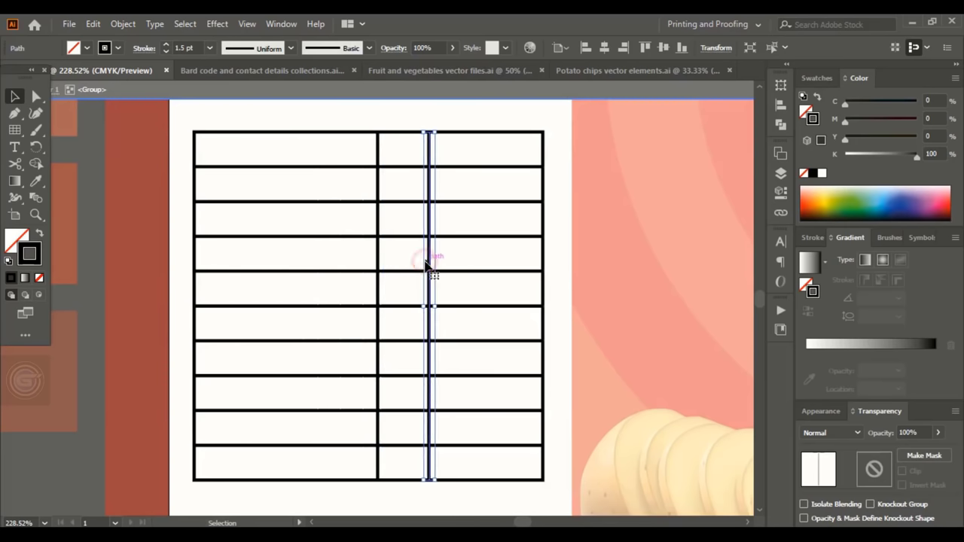
{"action": "key", "text": "Right"}
{"action": "key", "text": "Right"}
{"action": "key", "text": "Right"}
Step: Fine-tune the position of the first vertical divider and leave the grid group
{"action": "key", "text": "Right"}
{"action": "key", "text": "Right"}
{"action": "key", "text": "Right"}
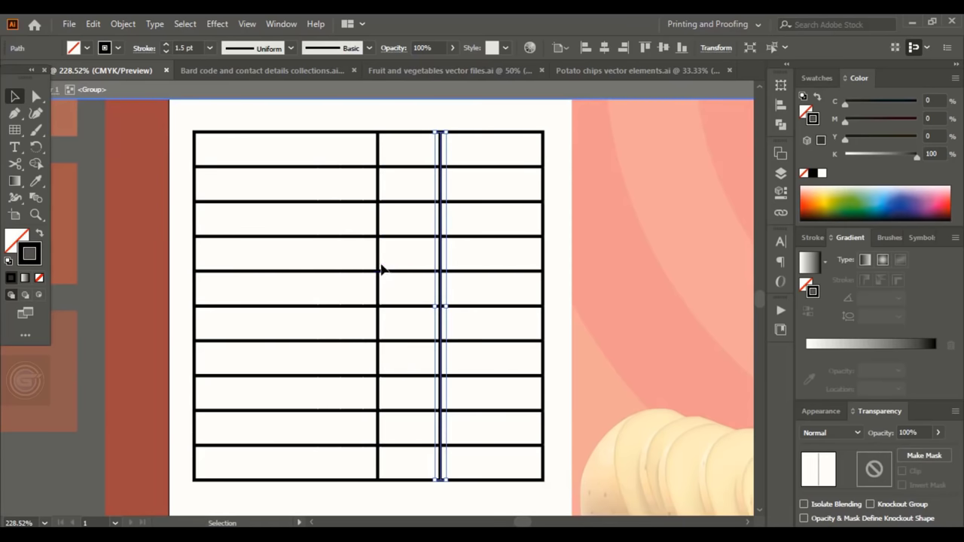
{"action": "left_click", "coordinate": [380, 265]}
{"action": "key", "text": "Right"}
{"action": "key", "text": "Right"}
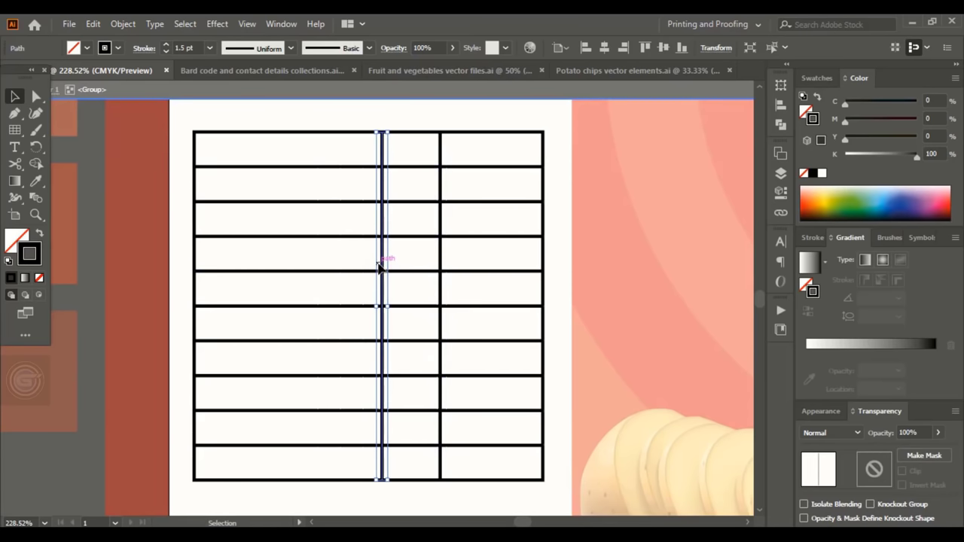
{"action": "key", "text": "Left"}
{"action": "key", "text": "Left"}
{"action": "key", "text": "Left"}
{"action": "left_click", "coordinate": [91, 322]}
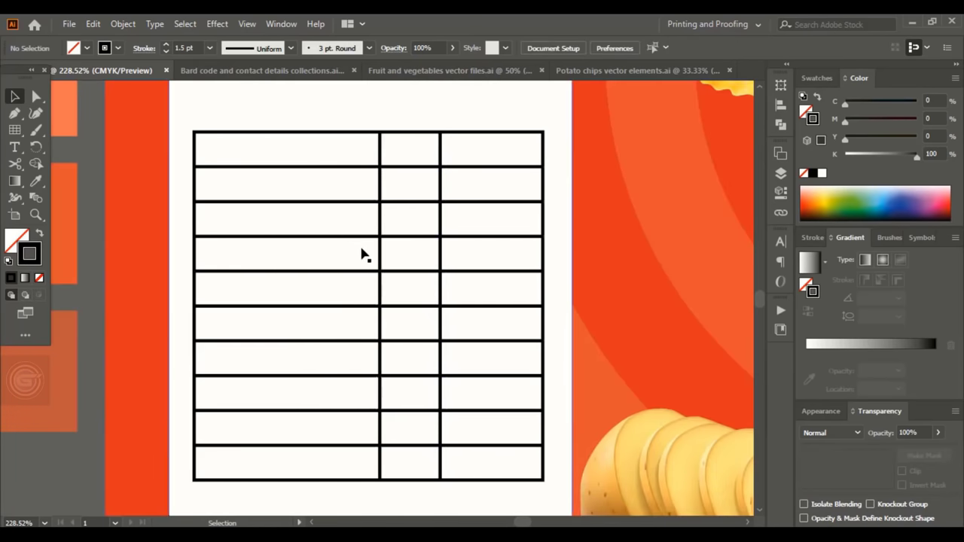
Step: Expand the grid's strokes into editable shapes
{"action": "left_click", "coordinate": [270, 126]}
{"action": "left_click", "coordinate": [123, 23]}
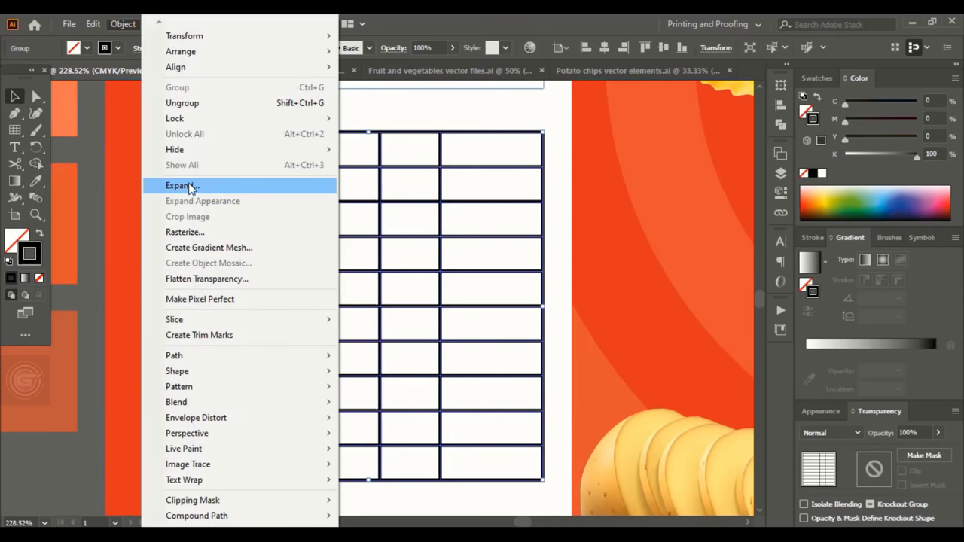
{"action": "left_click", "coordinate": [184, 188]}
{"action": "left_click", "coordinate": [439, 359]}
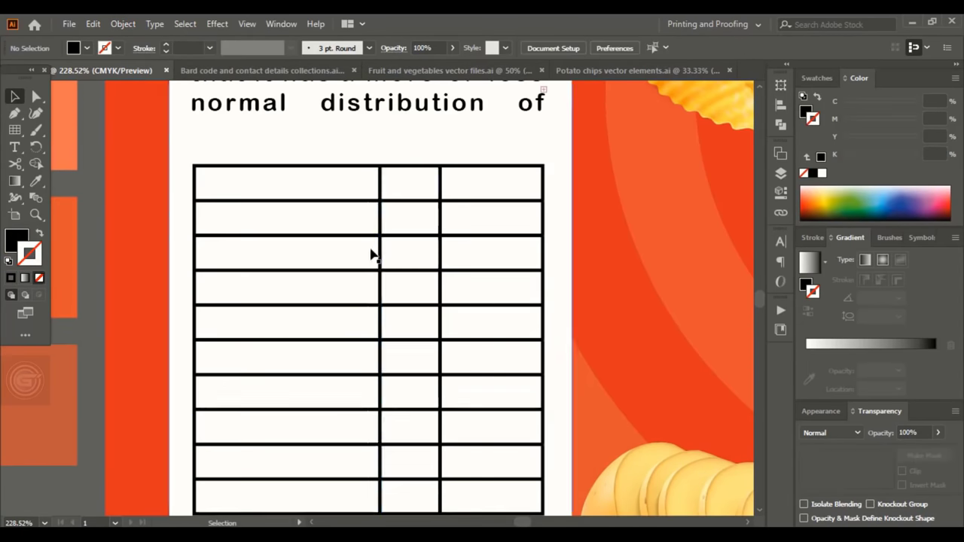
Step: Merge the three cells of the grid's first row into one header cell with Shape Builder
{"action": "left_click", "coordinate": [381, 244]}
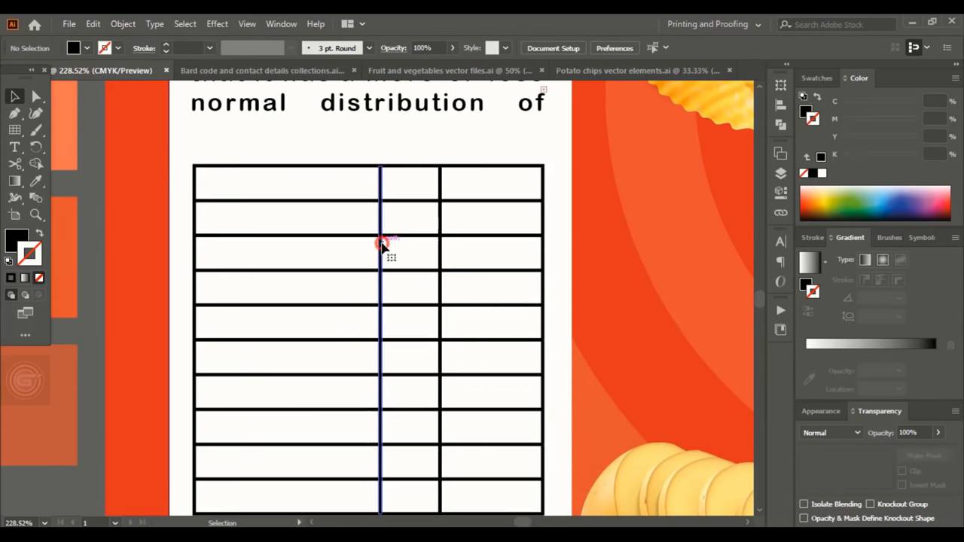
{"action": "left_click", "coordinate": [35, 165]}
{"action": "mouse_move", "coordinate": [344, 178]}
{"action": "left_mouse_down"}
{"action": "mouse_move", "coordinate": [370, 189]}
{"action": "mouse_move", "coordinate": [456, 188]}
{"action": "left_mouse_up"}
Step: Add the heading "NUTRITION INFORMATION (APPROX)" at 6 pt, centred in the table's header cell
{"action": "type", "text": "NUT"}
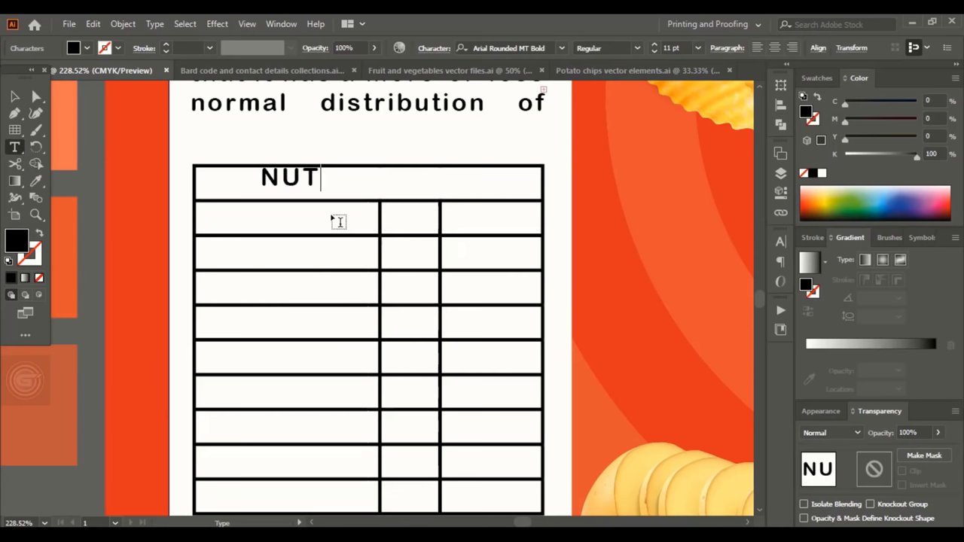
{"action": "type", "text": "RITION"}
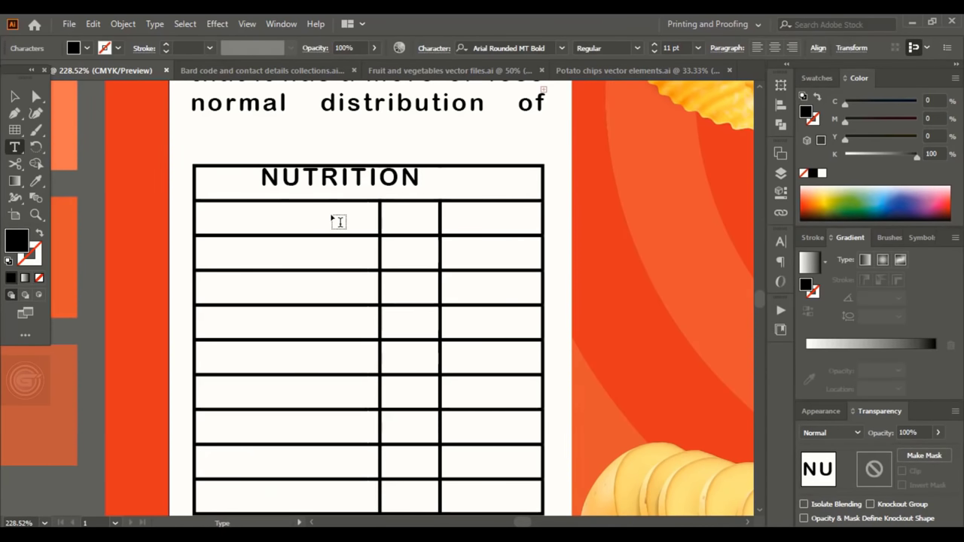
{"action": "type", "text": " INFORMATION (APPROX)"}
{"action": "key", "text": "Escape"}
{"action": "left_click_drag", "start_coordinate": [715, 182], "coordinate": [462, 191]}
{"action": "left_click_drag", "start_coordinate": [402, 180], "coordinate": [378, 186]}
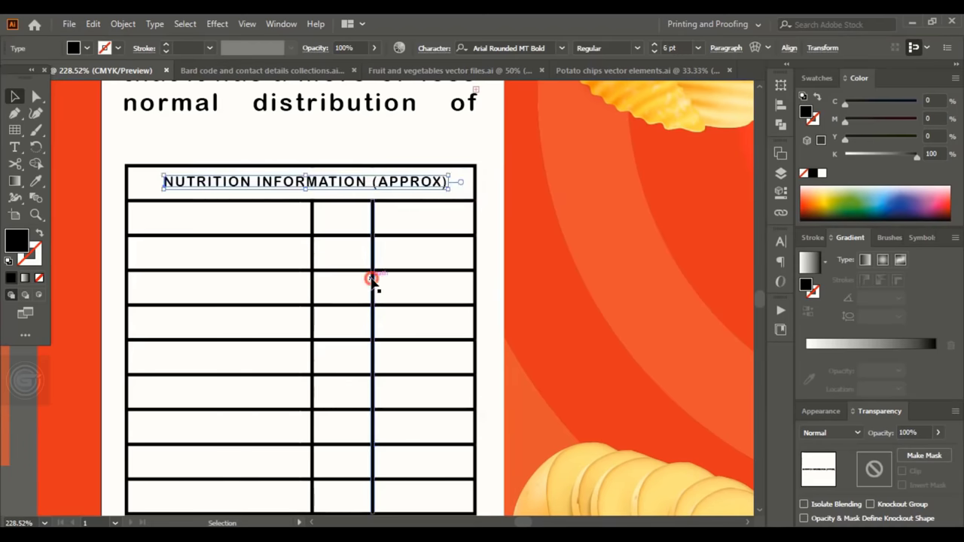
Step: Recolour the table lines with the packet's orange-red background colour
{"action": "left_click", "coordinate": [372, 280]}
{"action": "left_click", "coordinate": [36, 181]}
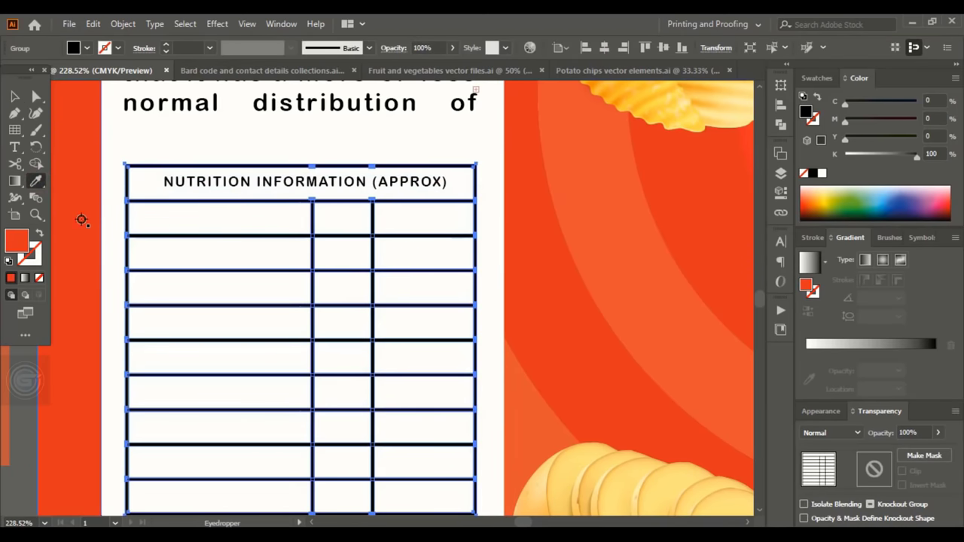
{"action": "left_click", "coordinate": [76, 202]}
{"action": "left_click", "coordinate": [14, 97]}
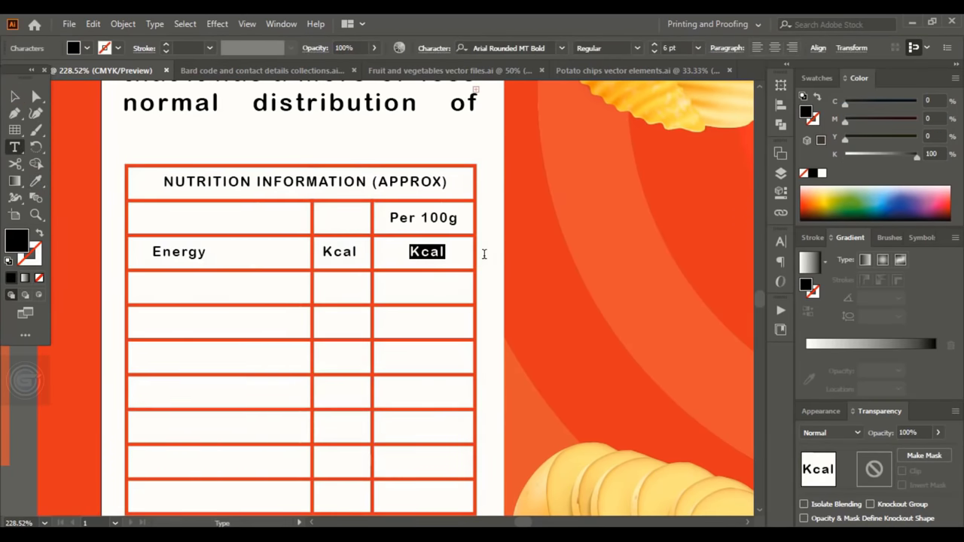
Step: Fill the table with "Per 100g" and the row "Energy, Kcal, 548", and duplicate that row down through all remaining rows
{"action": "type", "text": "548"}
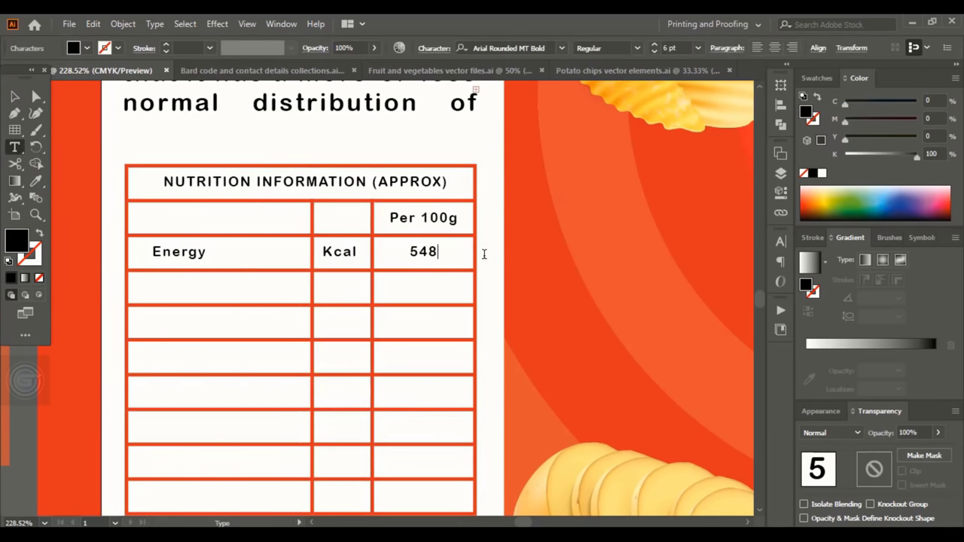
{"action": "left_click", "coordinate": [14, 97]}
{"action": "left_click", "coordinate": [339, 253], "text": "shift"}
{"action": "left_click", "coordinate": [193, 254], "text": "shift"}
{"action": "left_click_drag", "start_coordinate": [193, 255], "coordinate": [219, 291]}
{"action": "key", "text": "ctrl+d"}
{"action": "key", "text": "ctrl+d"}
{"action": "key", "text": "ctrl+d"}
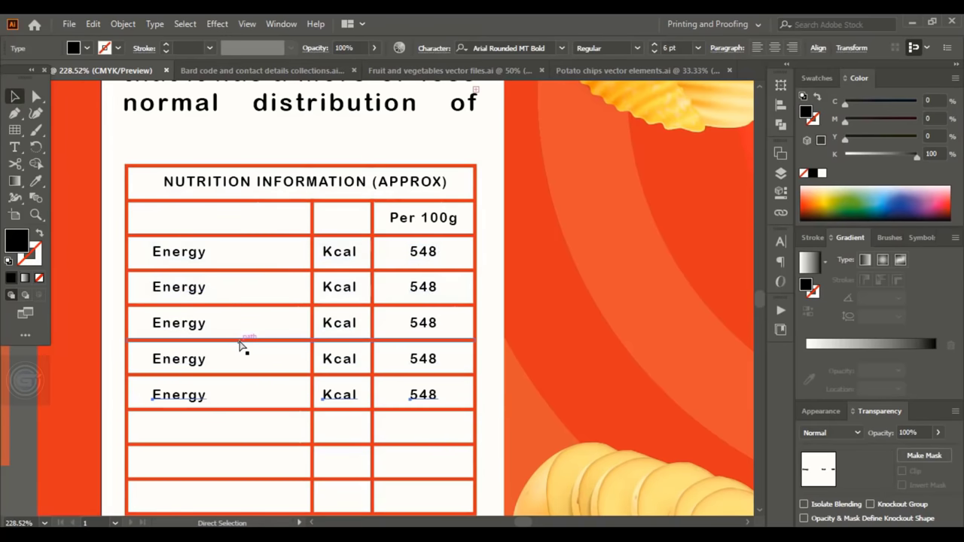
{"action": "key", "text": "ctrl+d"}
{"action": "key", "text": "ctrl+d"}
{"action": "key", "text": "ctrl+d"}
{"action": "scroll", "coordinate": [242, 344], "scroll_direction": "down", "scroll_amount": 3}
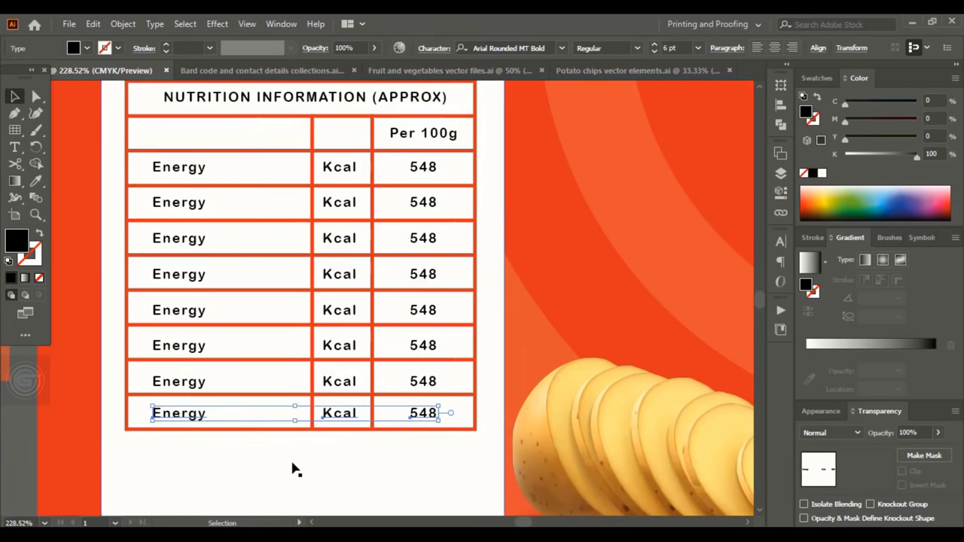
Step: Nudge the three texts of the second-to-last Energy row slightly up in their cells
{"action": "left_click", "coordinate": [200, 383]}
{"action": "left_click", "coordinate": [339, 381], "text": "shift"}
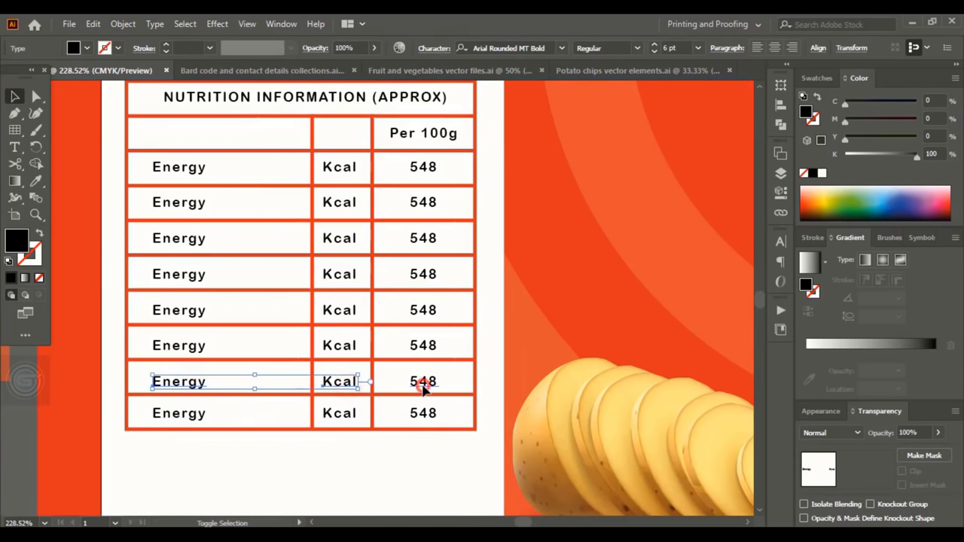
{"action": "left_click", "coordinate": [423, 381], "text": "shift"}
{"action": "key", "text": "Up"}
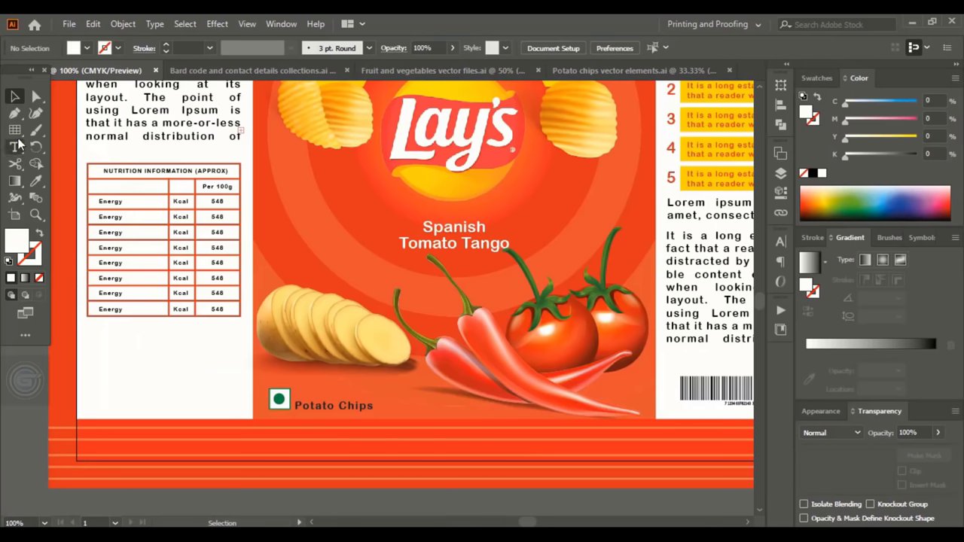
Step: Draw a thin rectangle as wide as the table just below it, with no fill and a black stroke
{"action": "left_click_drag", "start_coordinate": [15, 130], "coordinate": [60, 130]}
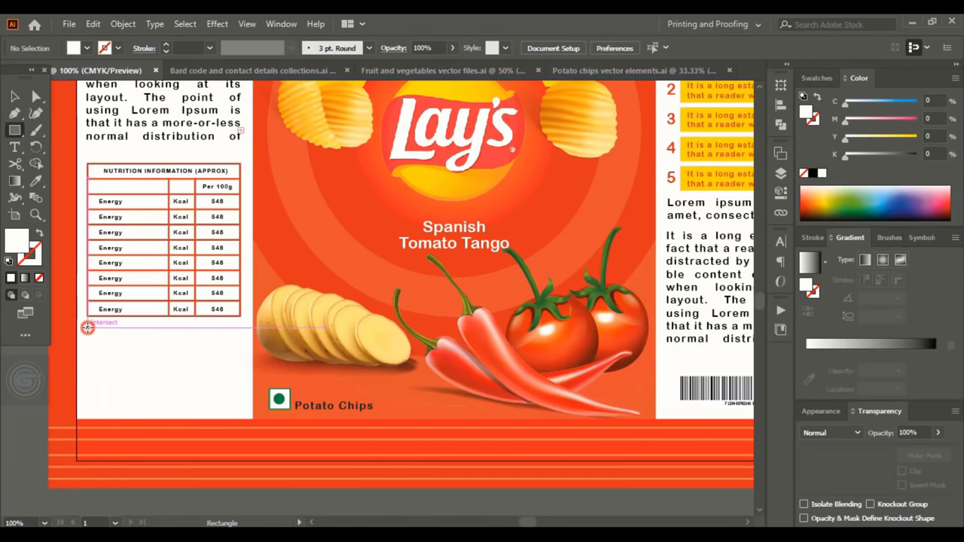
{"action": "left_click_drag", "start_coordinate": [87, 329], "coordinate": [240, 349]}
{"action": "key", "text": "i"}
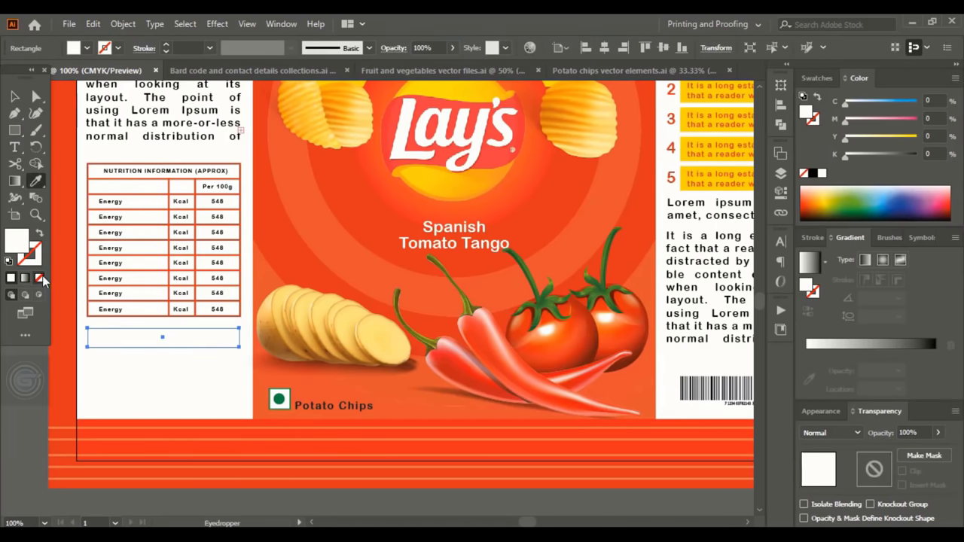
{"action": "left_click", "coordinate": [35, 260]}
{"action": "left_click", "coordinate": [11, 278]}
{"action": "left_click", "coordinate": [16, 240]}
{"action": "left_click", "coordinate": [39, 278]}
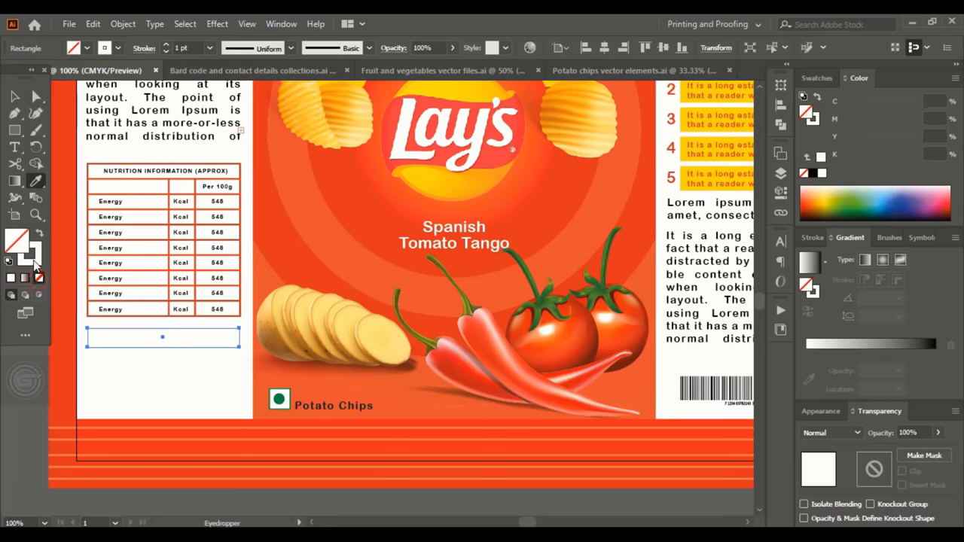
{"action": "left_click", "coordinate": [33, 260]}
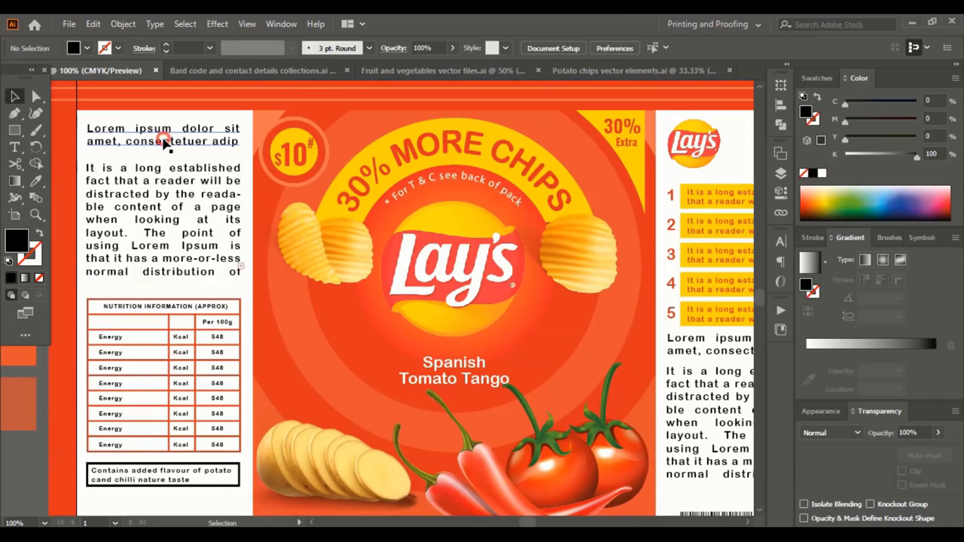
Step: Write "Contains added flavour of potato cand chilli nature taste" in the box and copy the two-line Lorem ipsum text below it
{"action": "left_click_drag", "start_coordinate": [166, 137], "coordinate": [176, 507]}
{"action": "scroll", "coordinate": [233, 420], "scroll_direction": "down", "scroll_amount": 3}
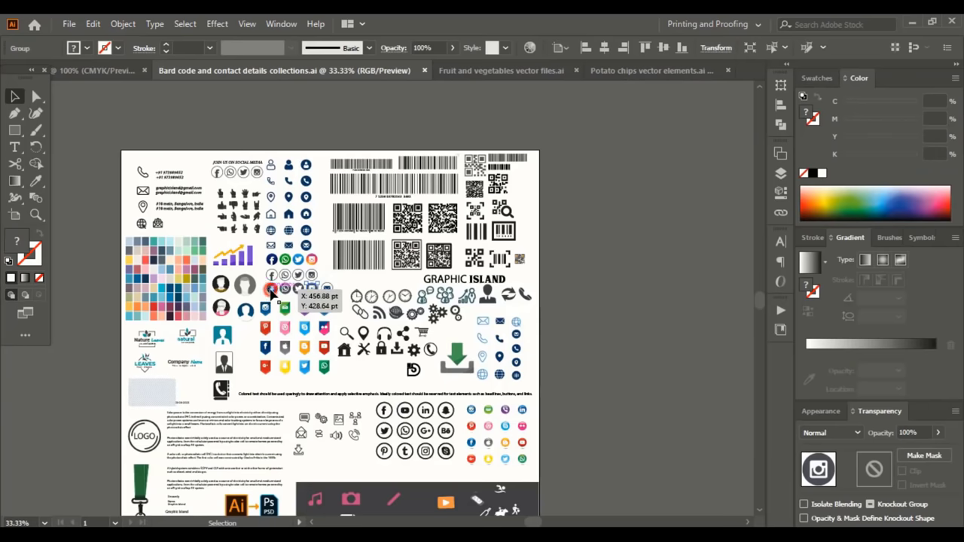
Step: Place the Facebook and Twitter icons below the copied Lorem ipsum text, shrink them and set them close together
{"action": "left_click_drag", "start_coordinate": [272, 294], "coordinate": [160, 440]}
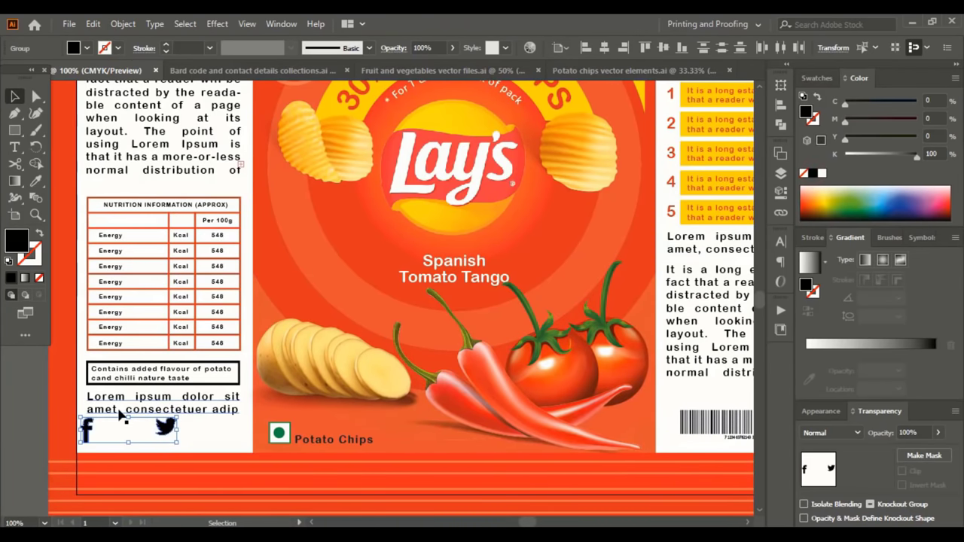
{"action": "left_click_drag", "start_coordinate": [177, 431], "coordinate": [157, 434]}
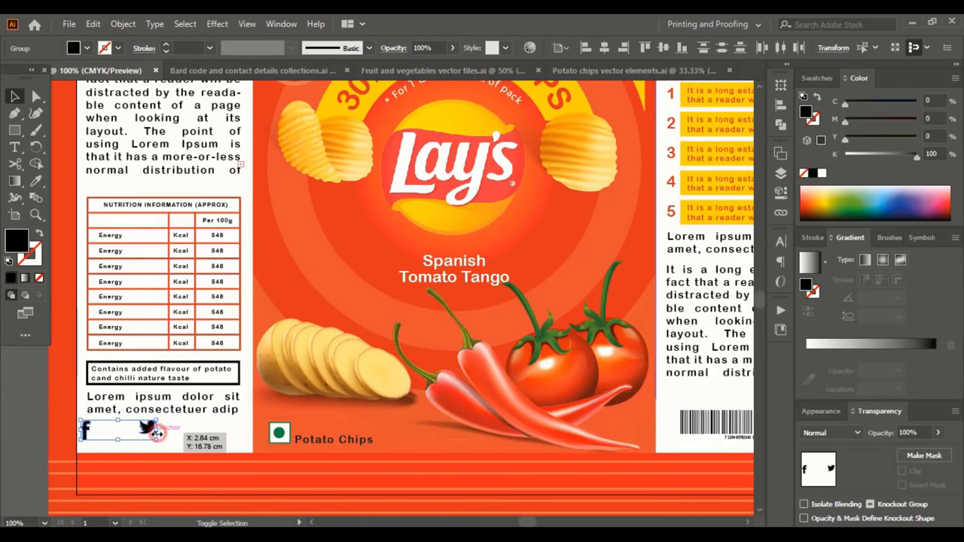
{"action": "left_click", "coordinate": [32, 383]}
{"action": "left_click_drag", "start_coordinate": [88, 431], "coordinate": [120, 433]}
Step: Add the text "Follow Us" beside the social media icons at the foot of the left white panel
{"action": "key", "text": "t"}
{"action": "left_click", "coordinate": [154, 429]}
{"action": "type", "text": "Follow us"}
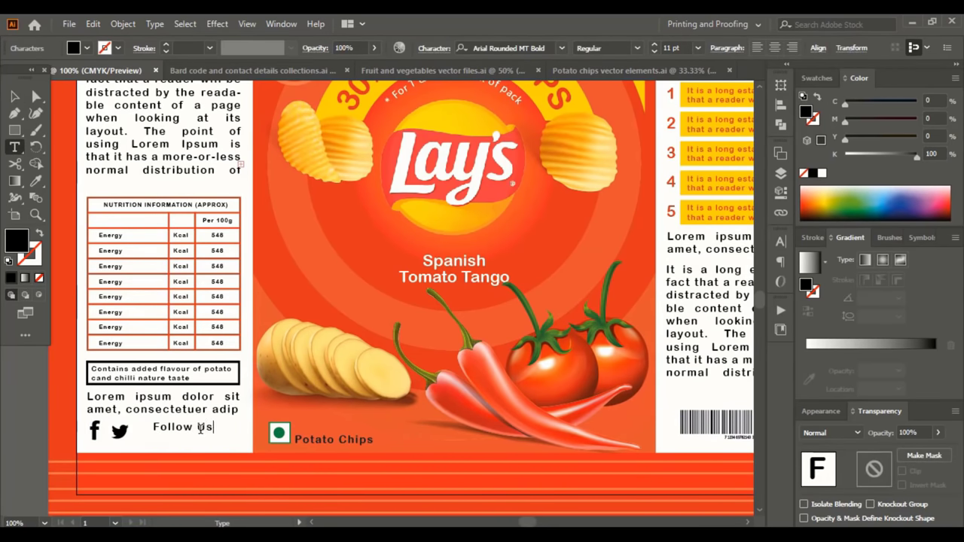
{"action": "key", "text": "Escape"}
{"action": "key", "text": "ctrl+0"}
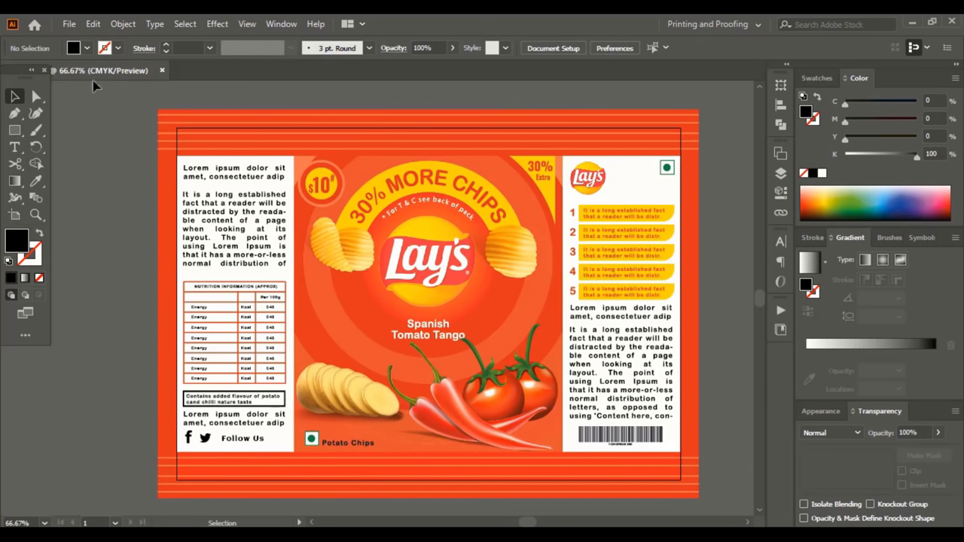
Step: Export the artwork for web as a high-quality JPEG at 300 percent size, clipped to the artboard and named 1
{"action": "left_click", "coordinate": [69, 25]}
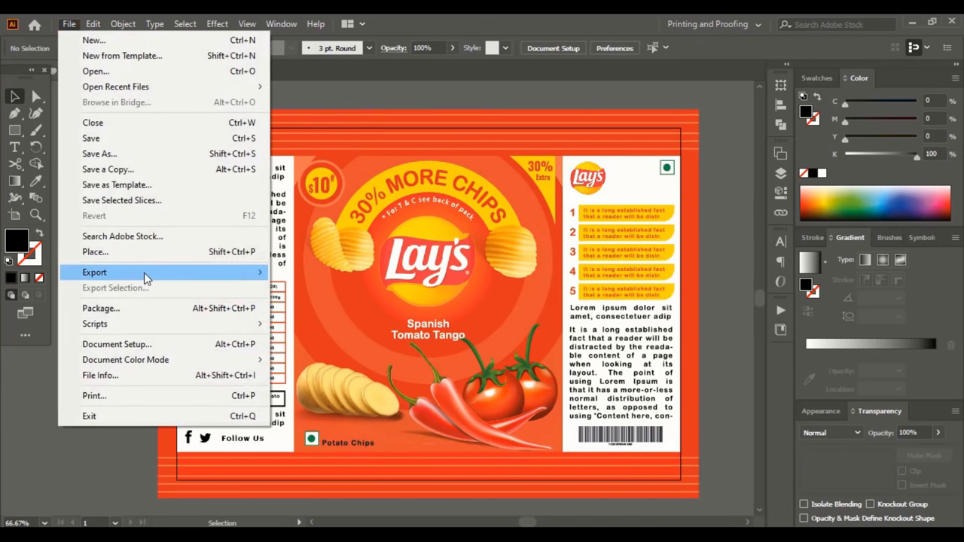
{"action": "mouse_move", "coordinate": [146, 276]}
{"action": "left_click", "coordinate": [317, 303]}
{"action": "left_click", "coordinate": [766, 487]}
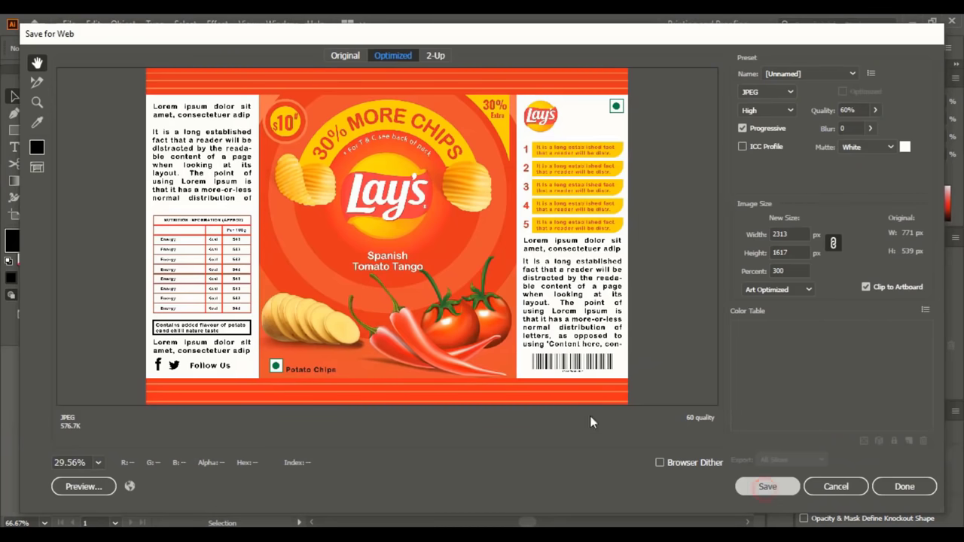
{"action": "type", "text": "1"}
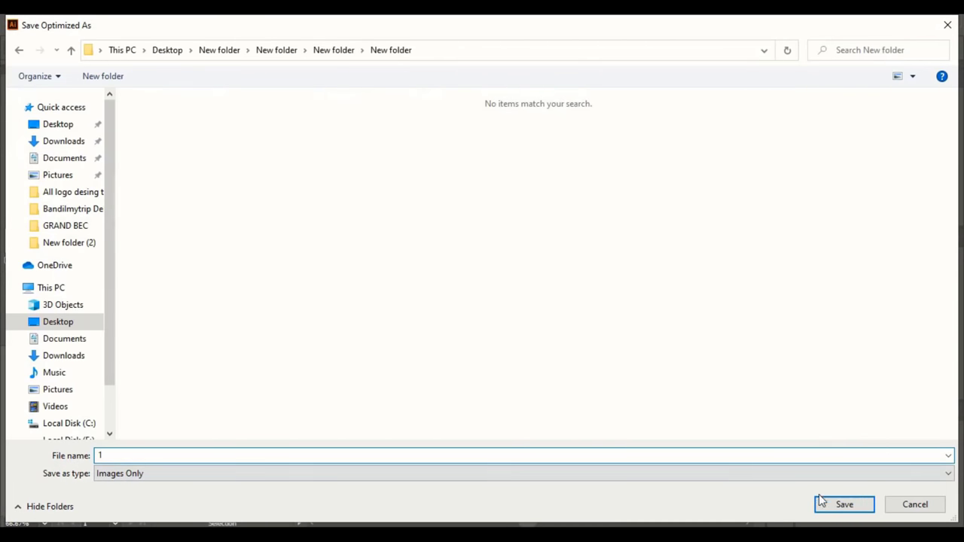
{"action": "left_click", "coordinate": [835, 504]}
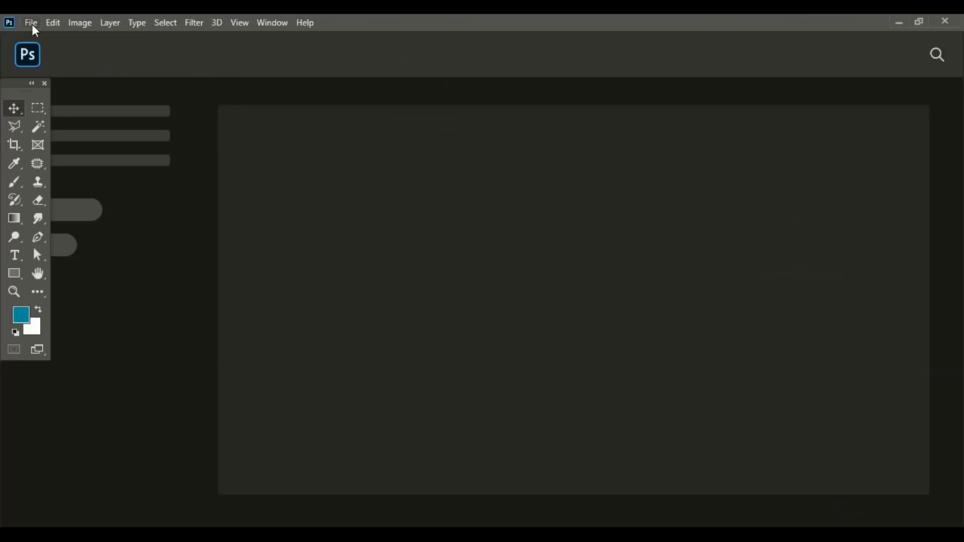
Step: Switch to Photoshop and open the exported image 1 together with the Chips-bag-mockup file
{"action": "left_click", "coordinate": [31, 25]}
{"action": "left_click", "coordinate": [54, 50]}
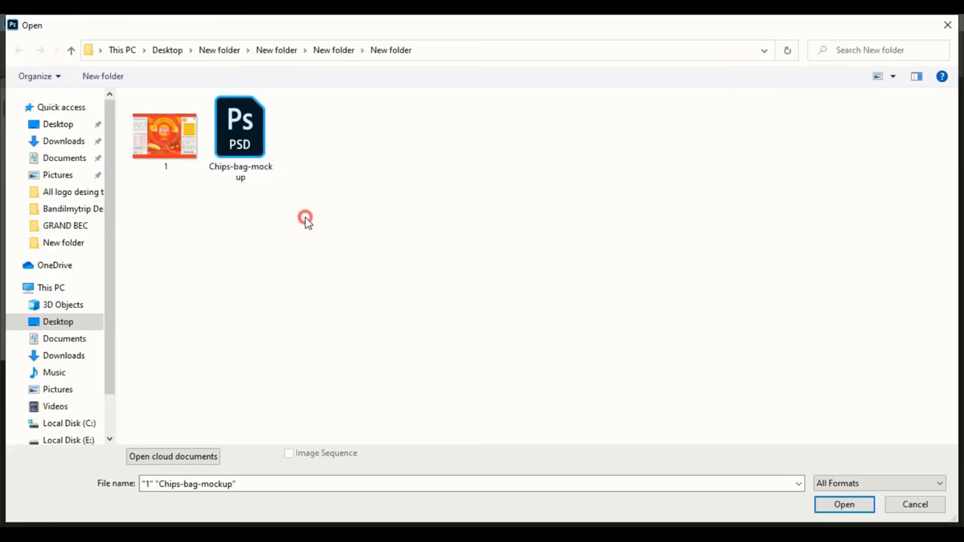
{"action": "left_click_drag", "start_coordinate": [305, 219], "coordinate": [154, 131]}
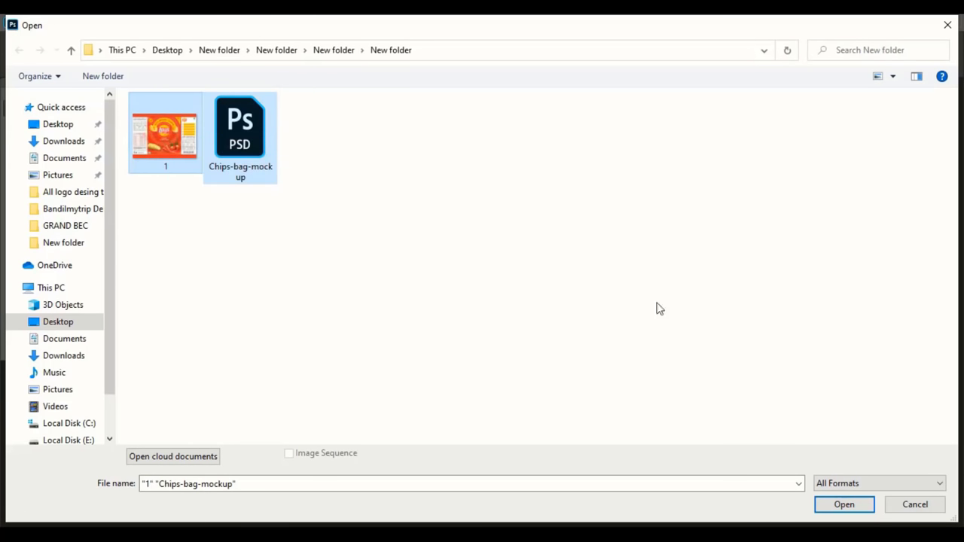
{"action": "left_click", "coordinate": [861, 507]}
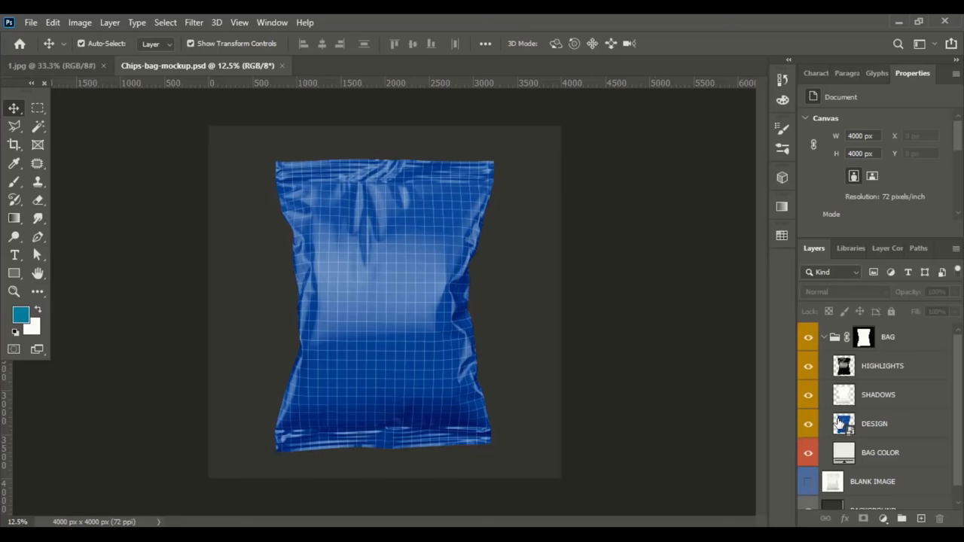
Step: Open the contents of the mockup's DESIGN smart object and bring the packet artwork from 1.jpg into it
{"action": "left_click", "coordinate": [842, 424]}
{"action": "double_click", "coordinate": [844, 424]}
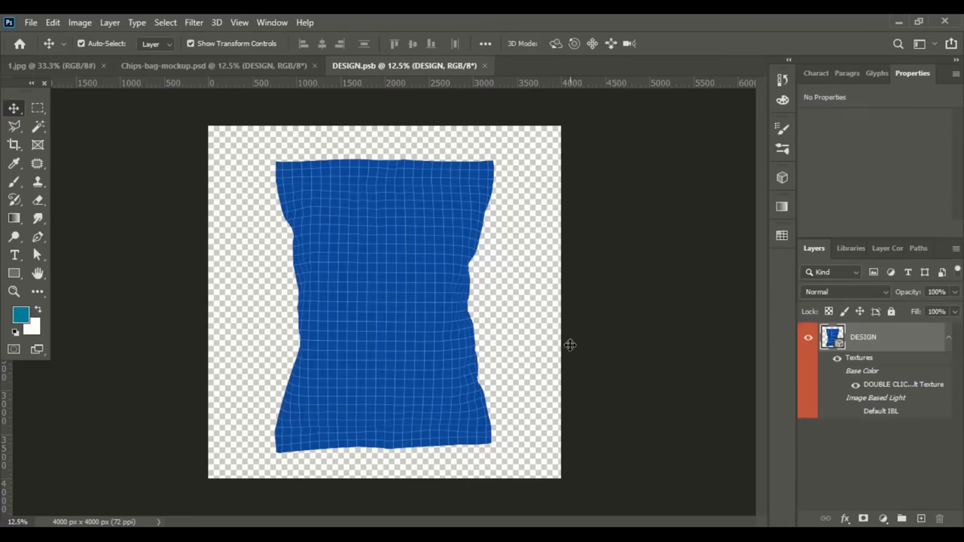
{"action": "left_click", "coordinate": [74, 66]}
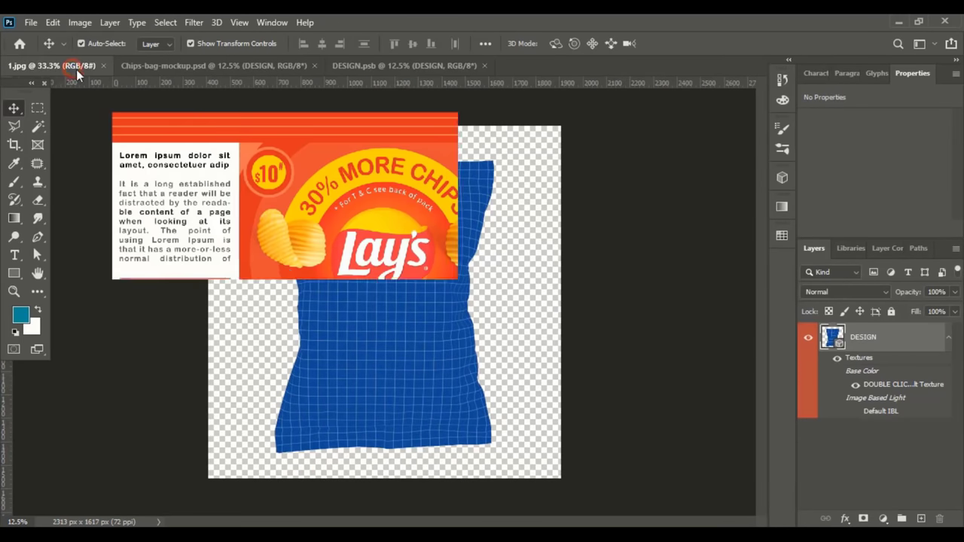
{"action": "left_click_drag", "start_coordinate": [374, 255], "coordinate": [380, 317]}
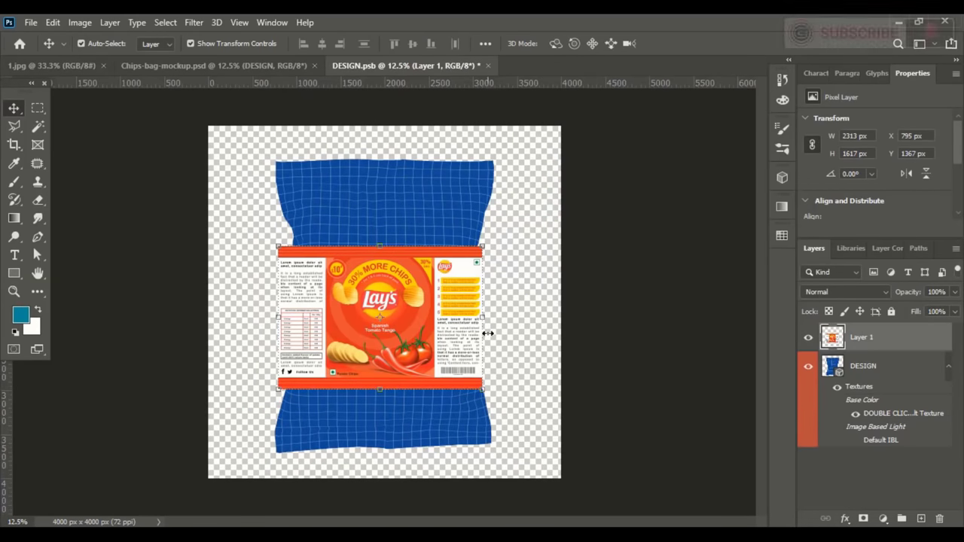
Step: Scale the packet artwork up proportionally to about 225% and position it so its front panel covers the blue bag shape
{"action": "left_click", "coordinate": [483, 320]}
{"action": "left_click_drag", "start_coordinate": [483, 321], "coordinate": [607, 372]}
{"action": "left_click_drag", "start_coordinate": [513, 334], "coordinate": [444, 318]}
{"action": "left_click_drag", "start_coordinate": [536, 302], "coordinate": [601, 334]}
{"action": "left_click_drag", "start_coordinate": [531, 320], "coordinate": [518, 312]}
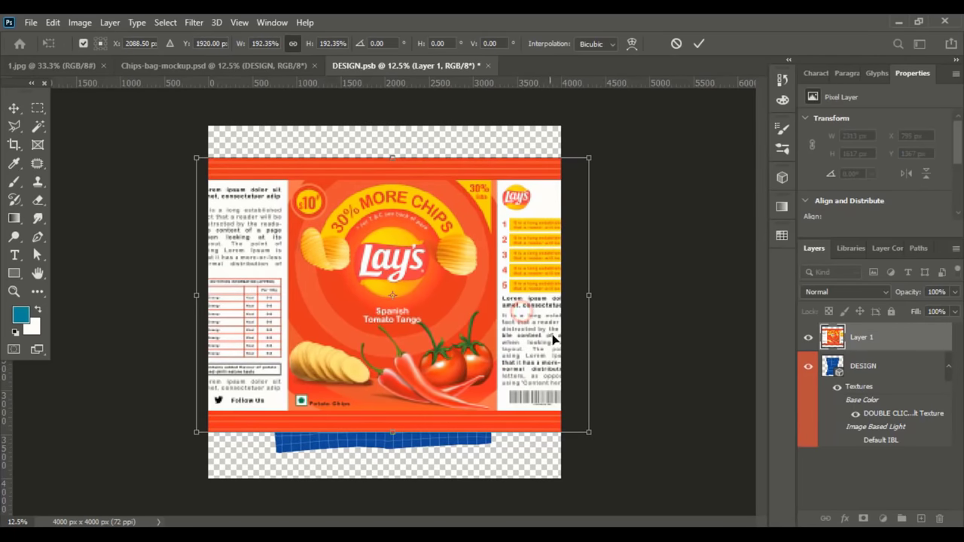
{"action": "left_click_drag", "start_coordinate": [588, 305], "coordinate": [652, 316]}
{"action": "left_click_drag", "start_coordinate": [515, 318], "coordinate": [488, 323]}
{"action": "left_click", "coordinate": [721, 380]}
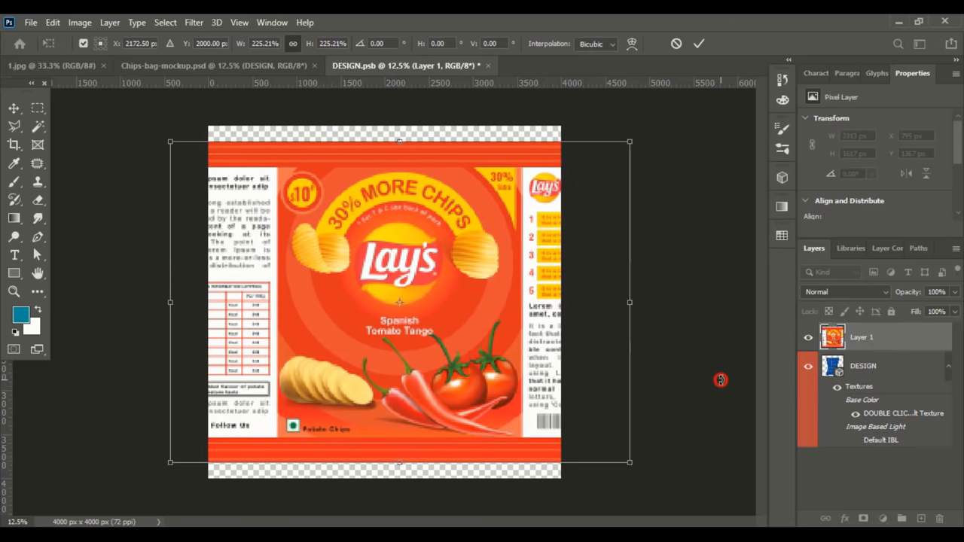
{"action": "left_click", "coordinate": [698, 43]}
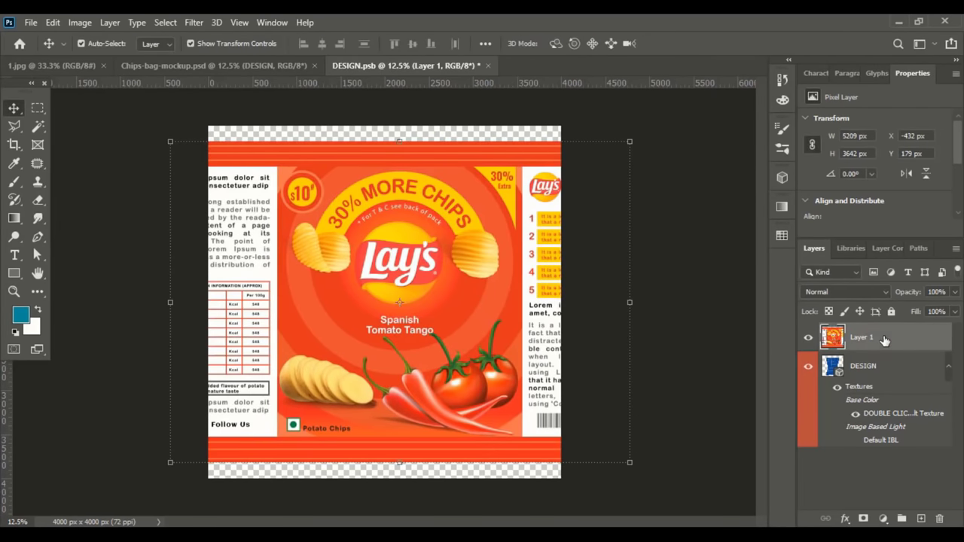
Step: Move Layer 1 below the DESIGN layer and resize the artwork to about 4176 x 3418 px to fit the bag outline
{"action": "left_click_drag", "start_coordinate": [885, 341], "coordinate": [887, 465]}
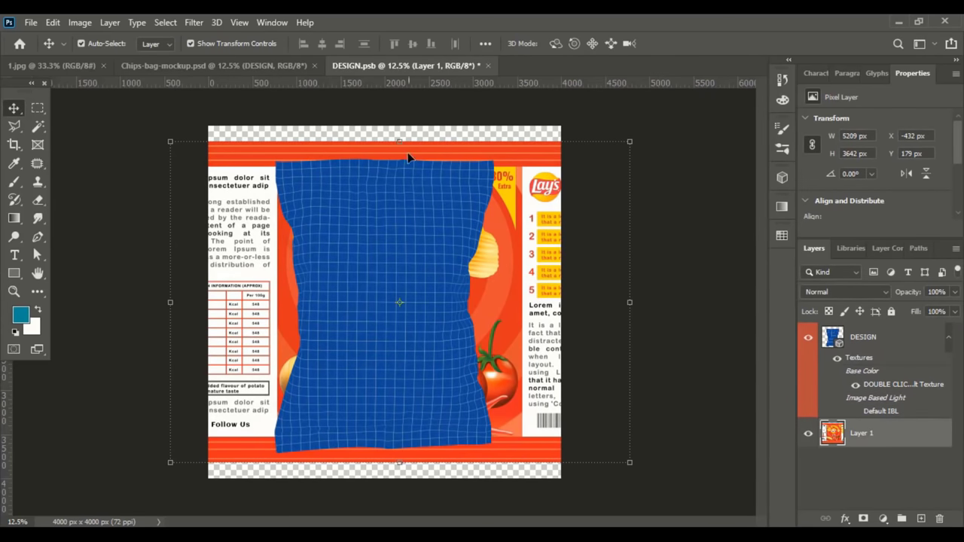
{"action": "left_click_drag", "start_coordinate": [402, 139], "coordinate": [400, 158]}
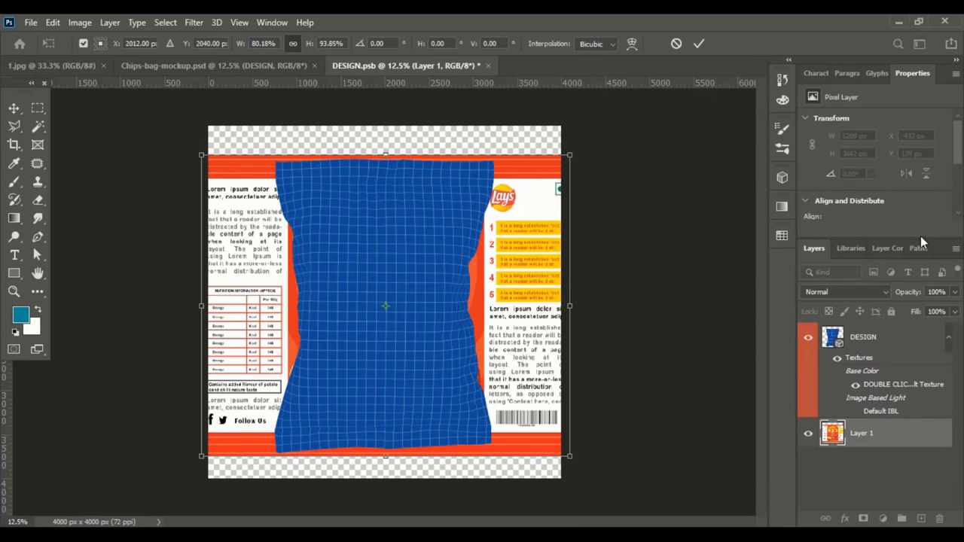
{"action": "left_click", "coordinate": [700, 45]}
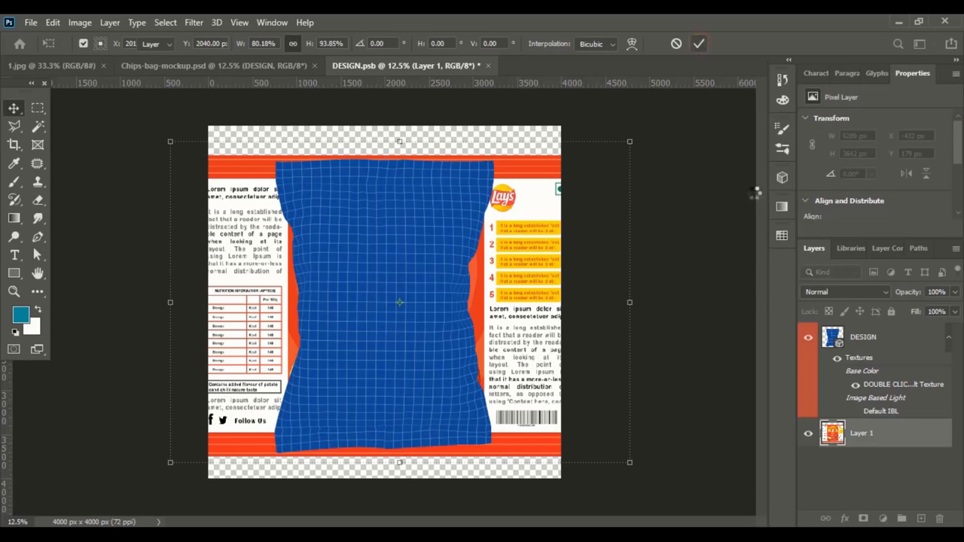
Step: Hide the blue grid DESIGN layer, save and close the smart object, and return to the Chips-bag-mockup document with nothing selected
{"action": "left_click", "coordinate": [808, 338]}
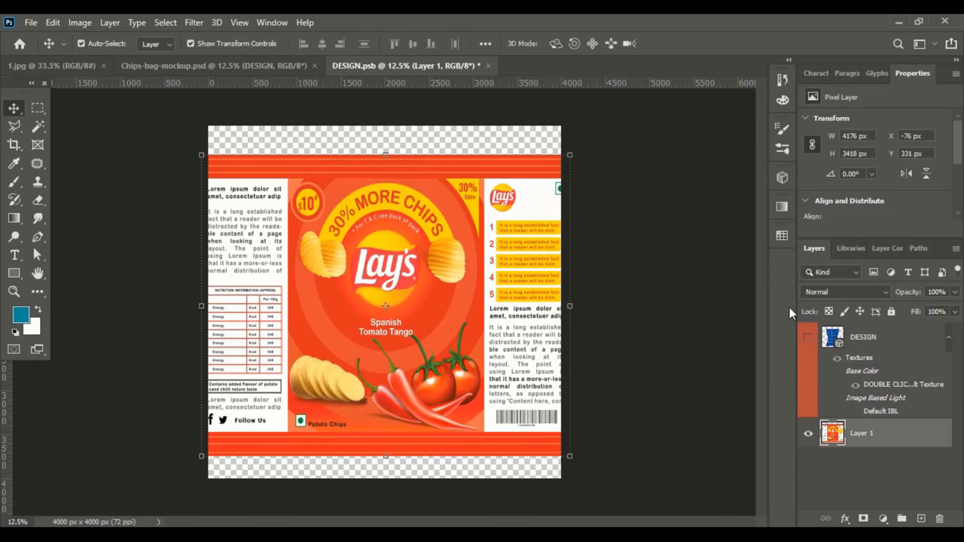
{"action": "left_click", "coordinate": [490, 68]}
{"action": "left_click", "coordinate": [421, 219]}
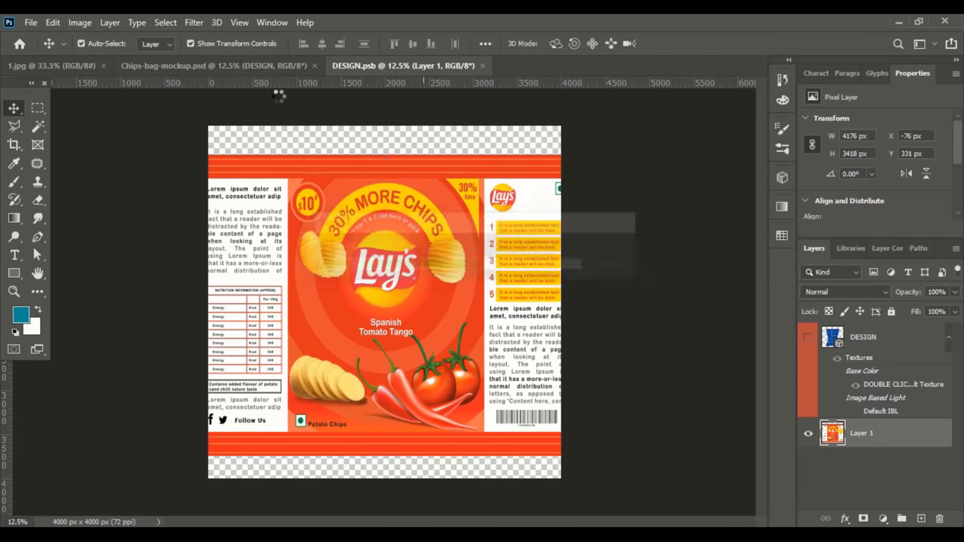
{"action": "key", "text": "ctrl+w"}
{"action": "left_click", "coordinate": [194, 67]}
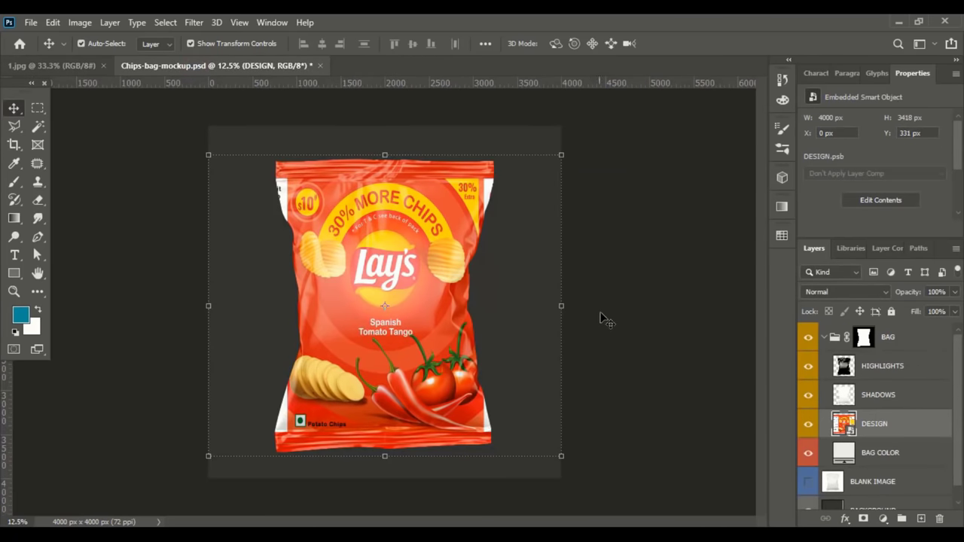
{"action": "left_click", "coordinate": [618, 312]}
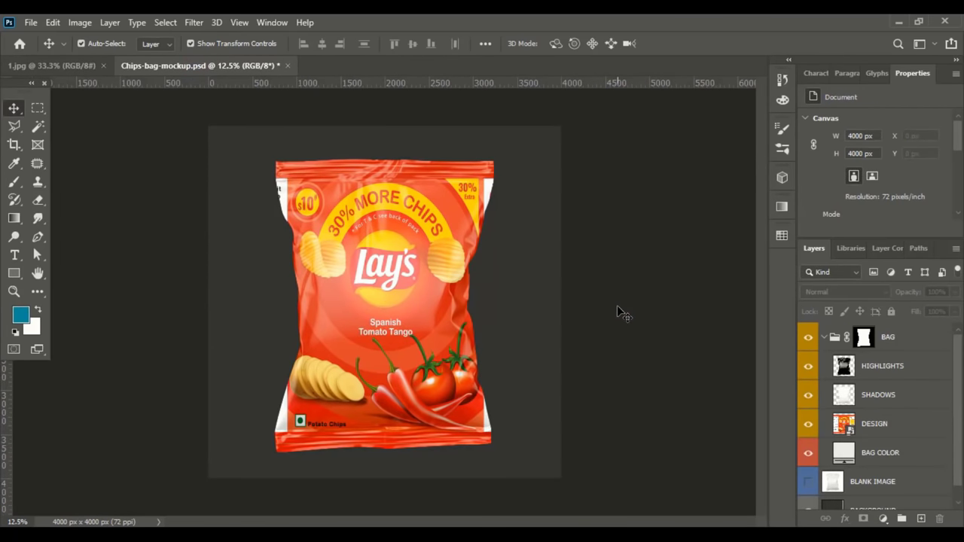